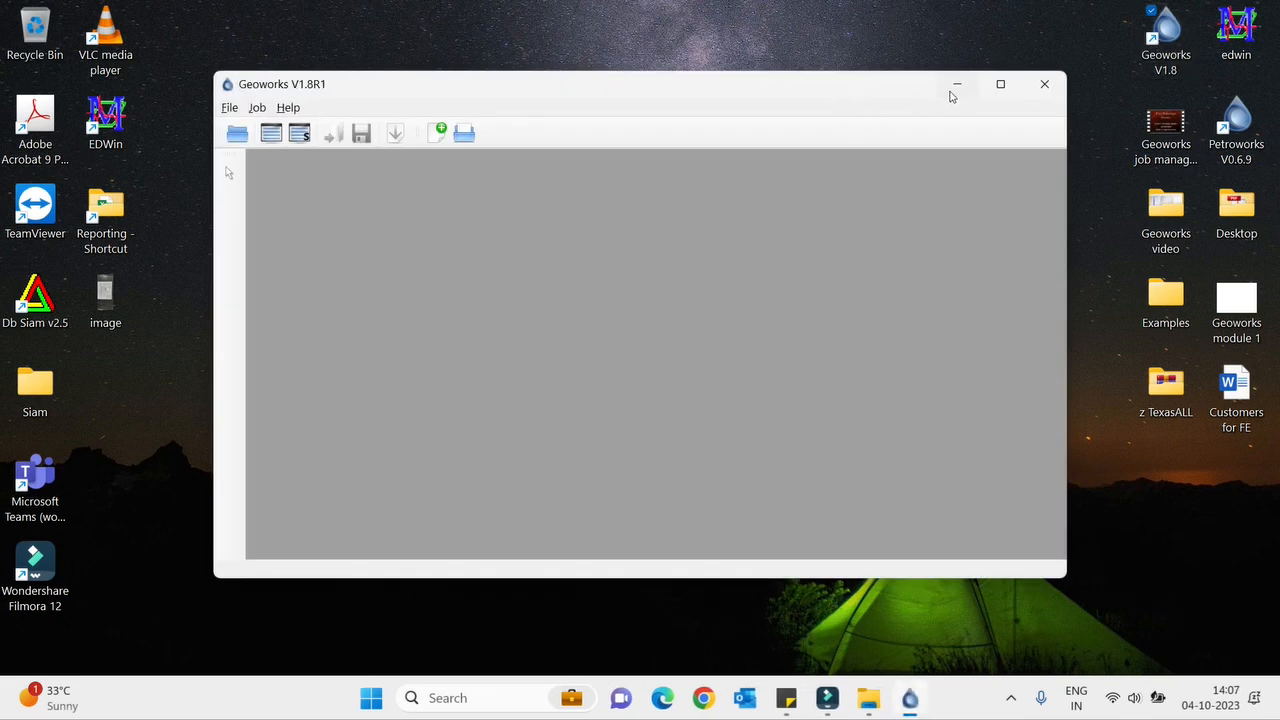
- Load the job from the Examples folder on the Desktop, replacing the current job, and maximize its table
{"action": "left_click", "coordinate": [998, 85]}
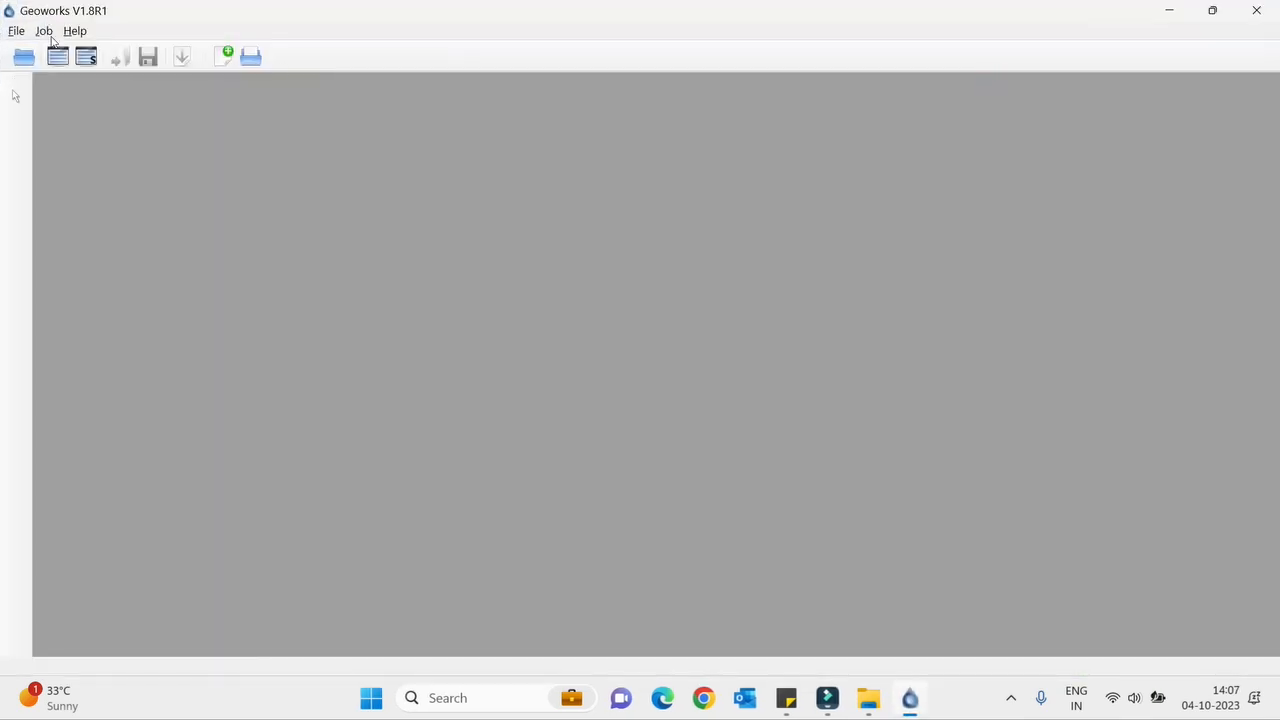
{"action": "left_click", "coordinate": [51, 38]}
{"action": "left_click", "coordinate": [57, 49]}
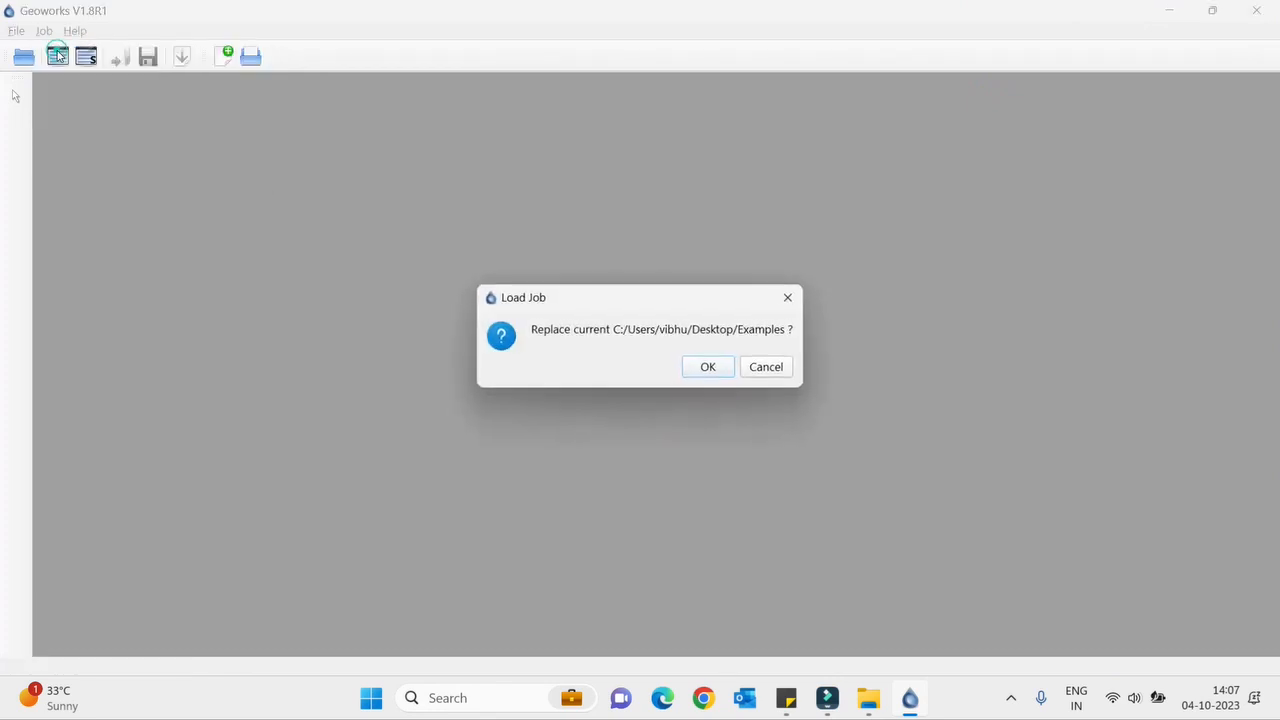
{"action": "left_click", "coordinate": [702, 376]}
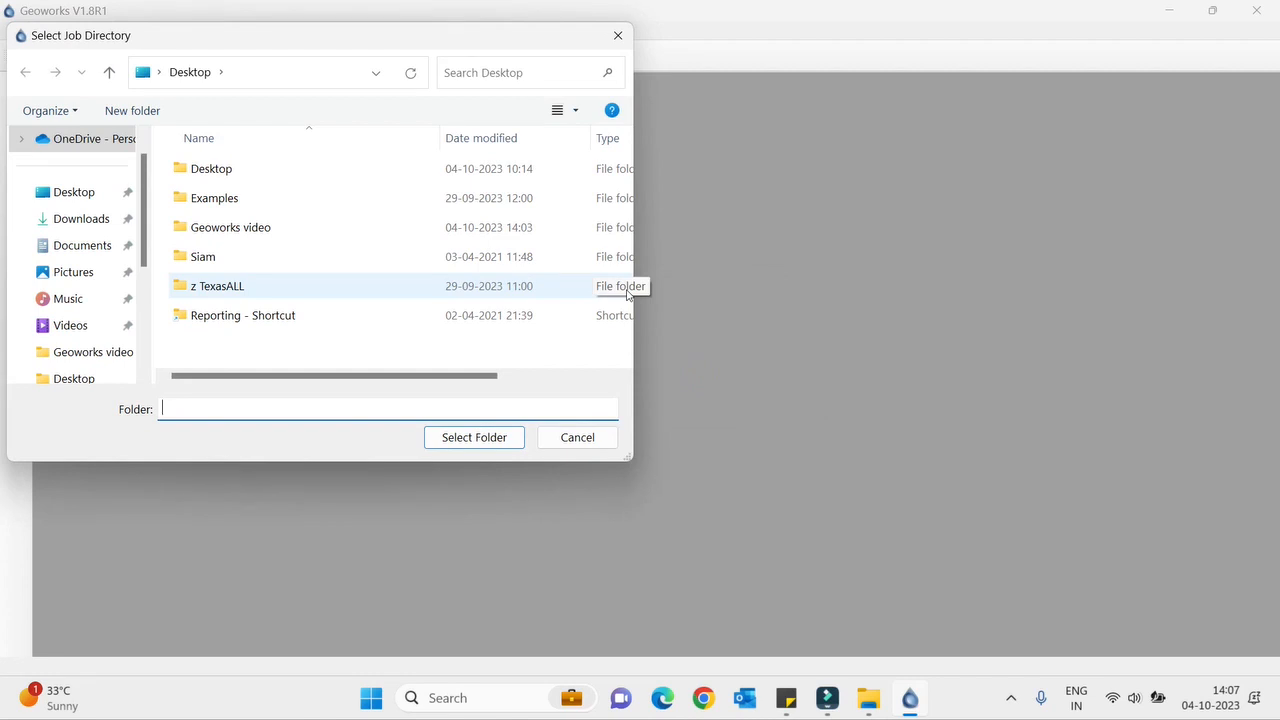
{"action": "left_click", "coordinate": [450, 197]}
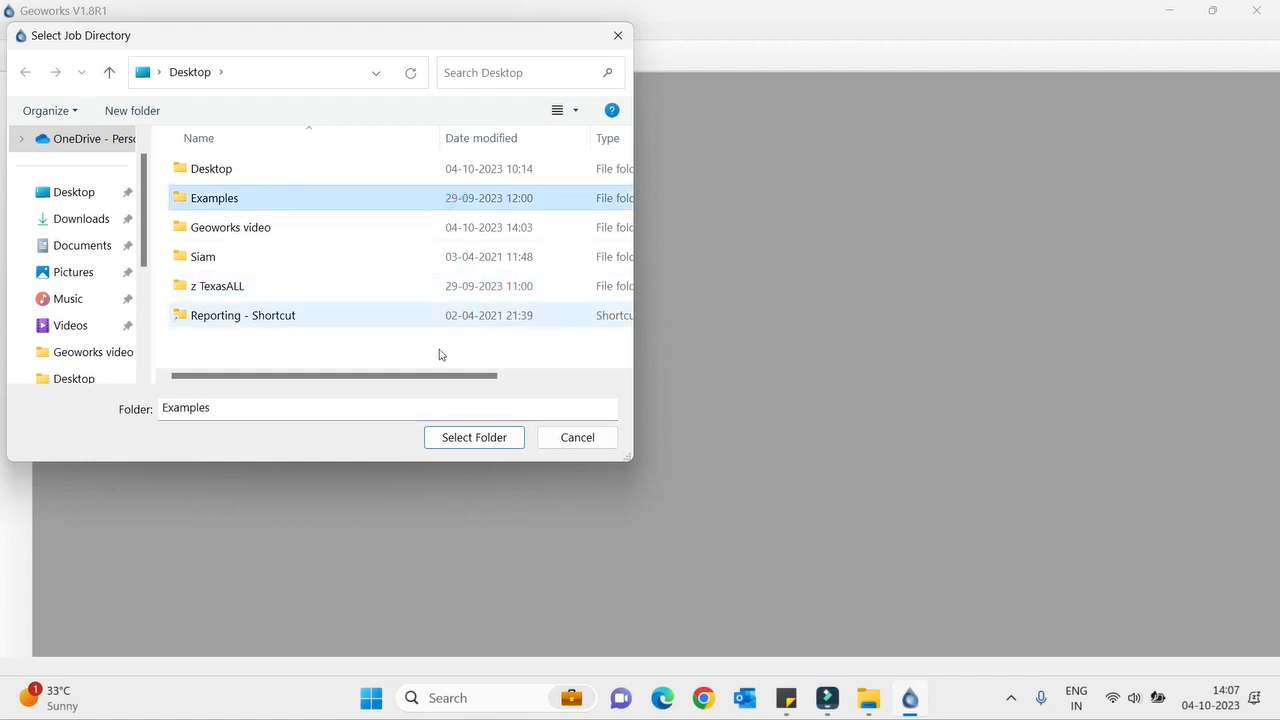
{"action": "left_click", "coordinate": [490, 437]}
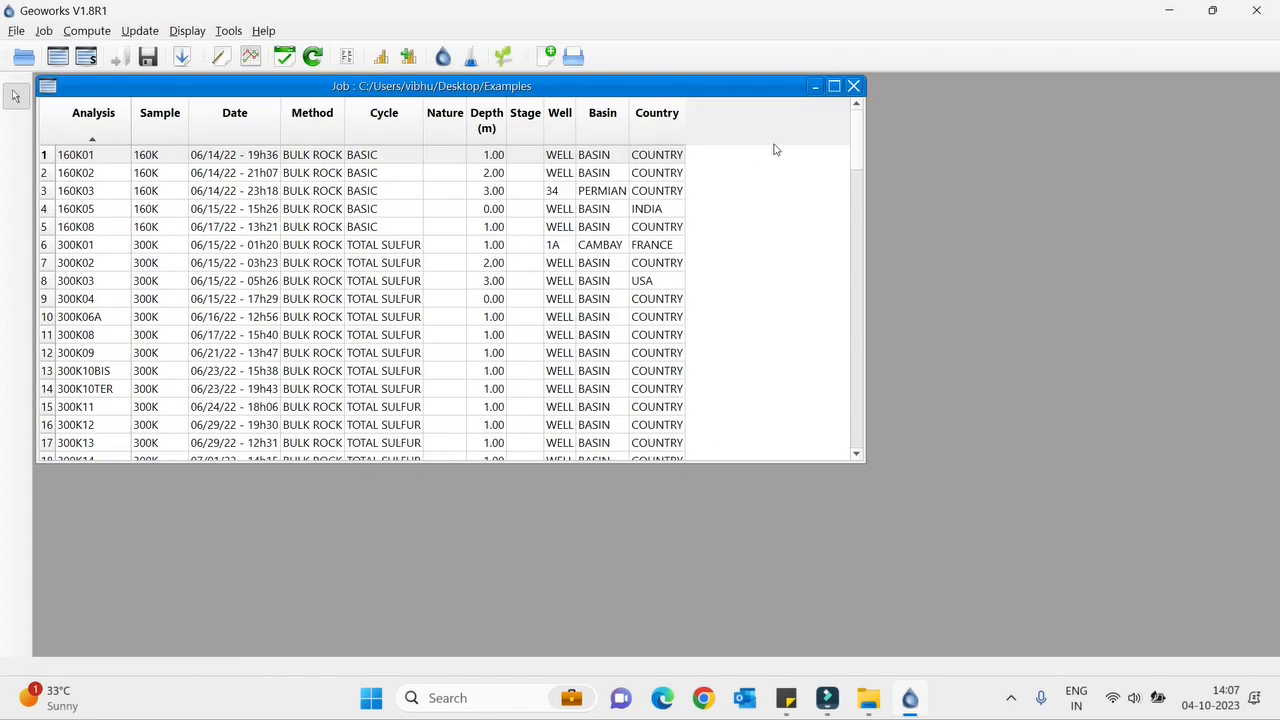
{"action": "left_click", "coordinate": [832, 88]}
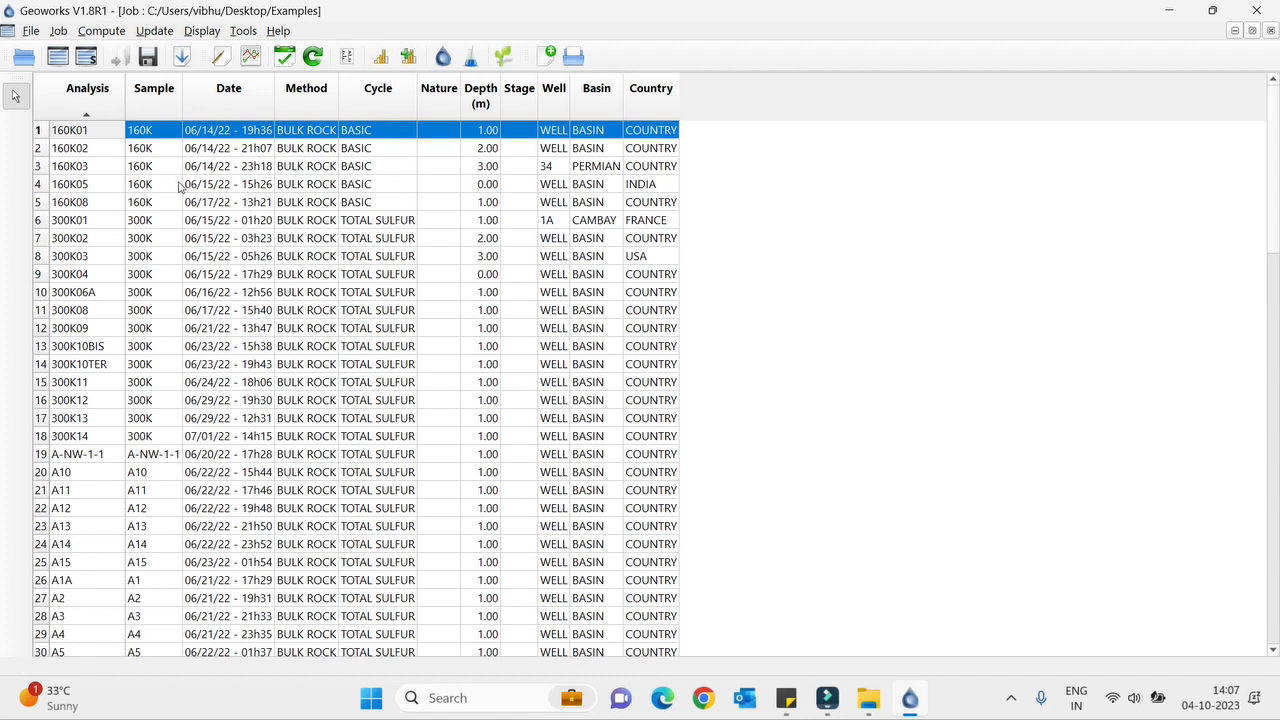
- Switch the job table's depth unit to feet and return it to meters
{"action": "left_click", "coordinate": [213, 33]}
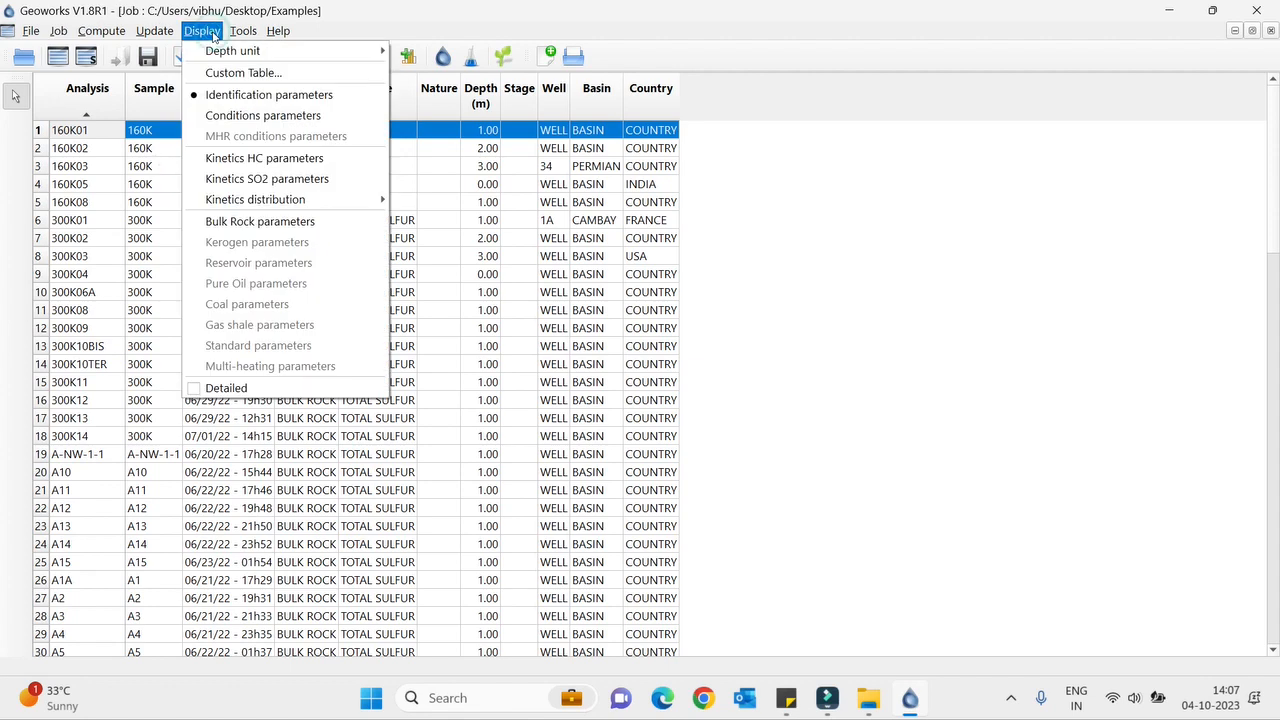
{"action": "mouse_move", "coordinate": [236, 52]}
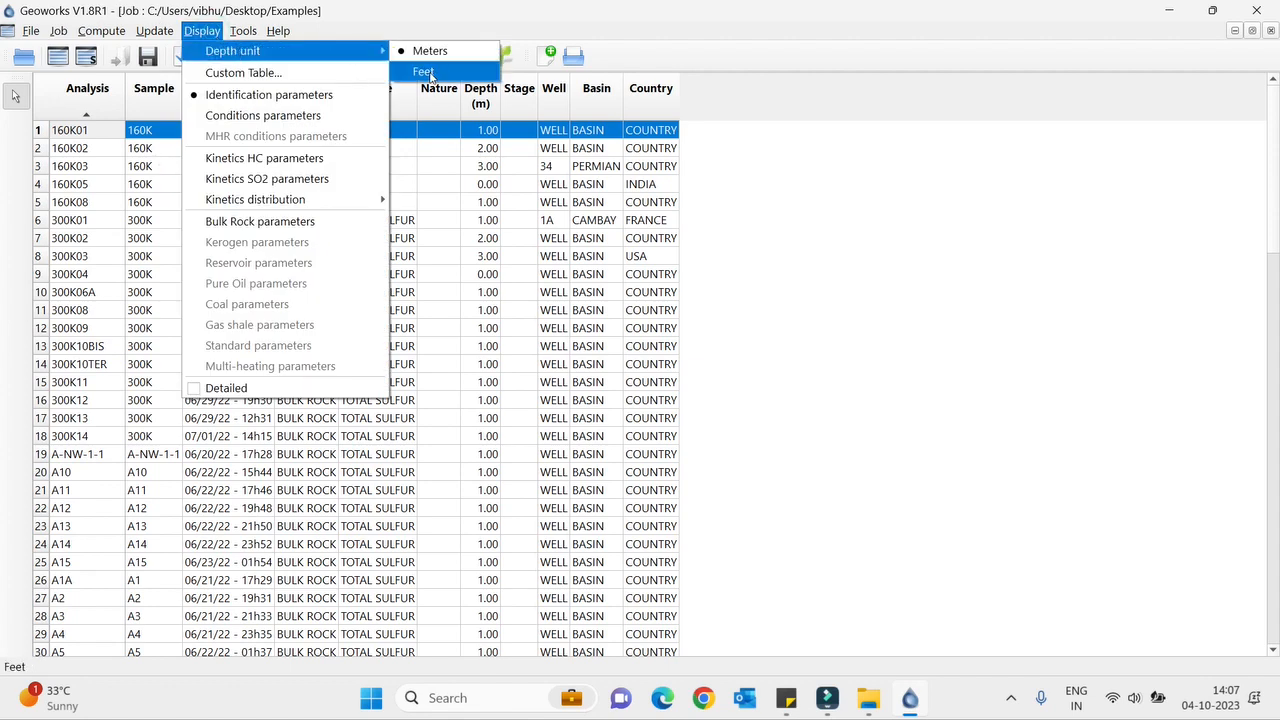
{"action": "left_click", "coordinate": [424, 72]}
{"action": "left_click", "coordinate": [192, 34]}
{"action": "mouse_move", "coordinate": [236, 52]}
{"action": "left_click", "coordinate": [423, 51]}
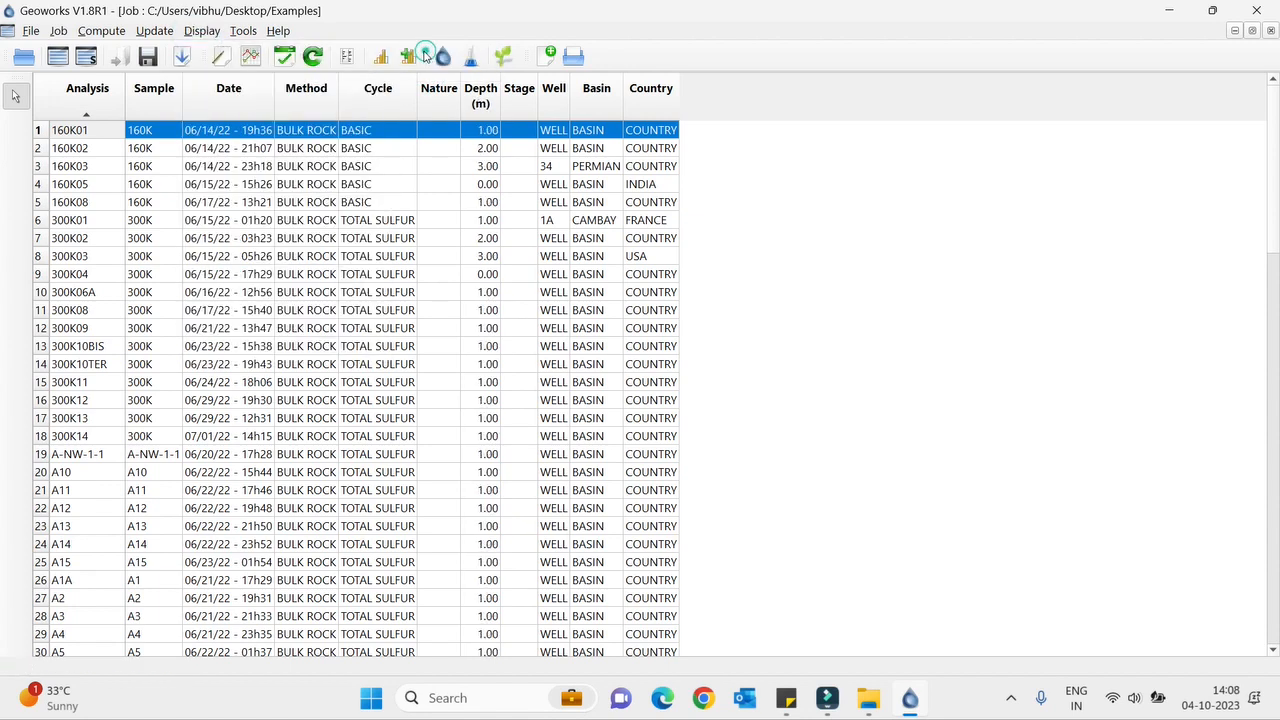
- Enable updating of the identification parameters and set analysis 160K02's depth to 2000 m and well to 123
{"action": "left_click", "coordinate": [154, 31]}
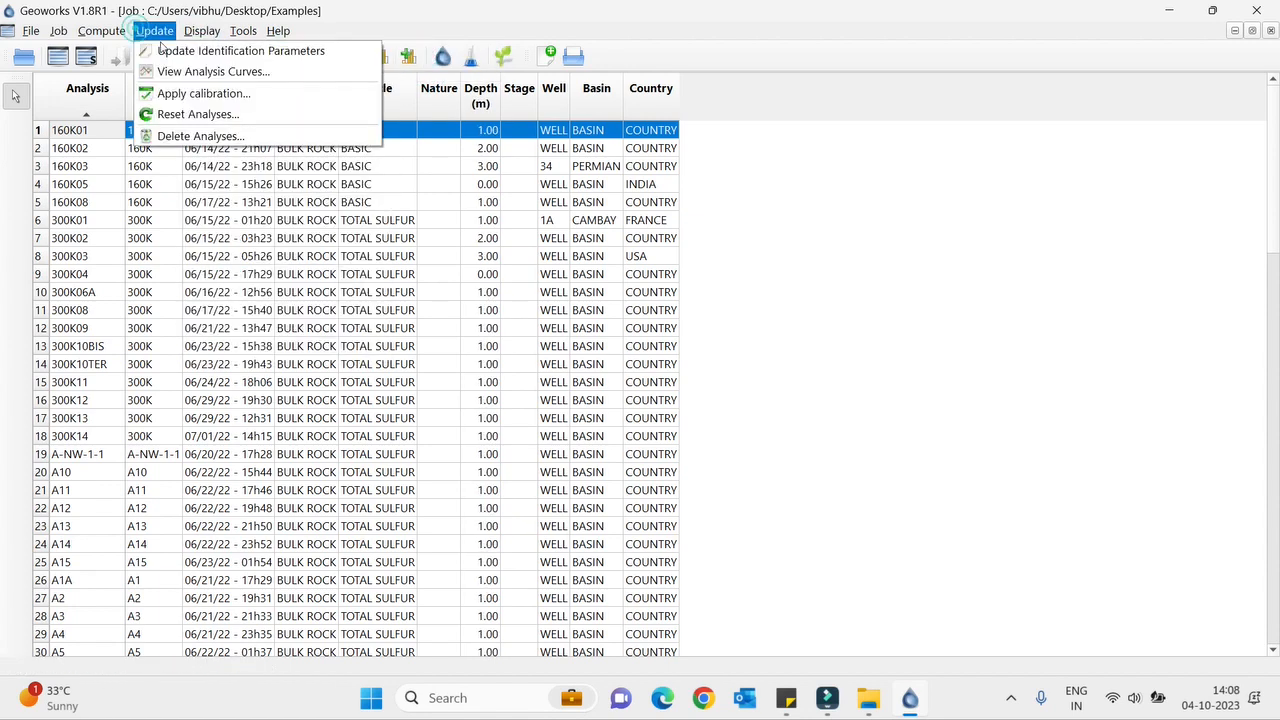
{"action": "left_click", "coordinate": [168, 52]}
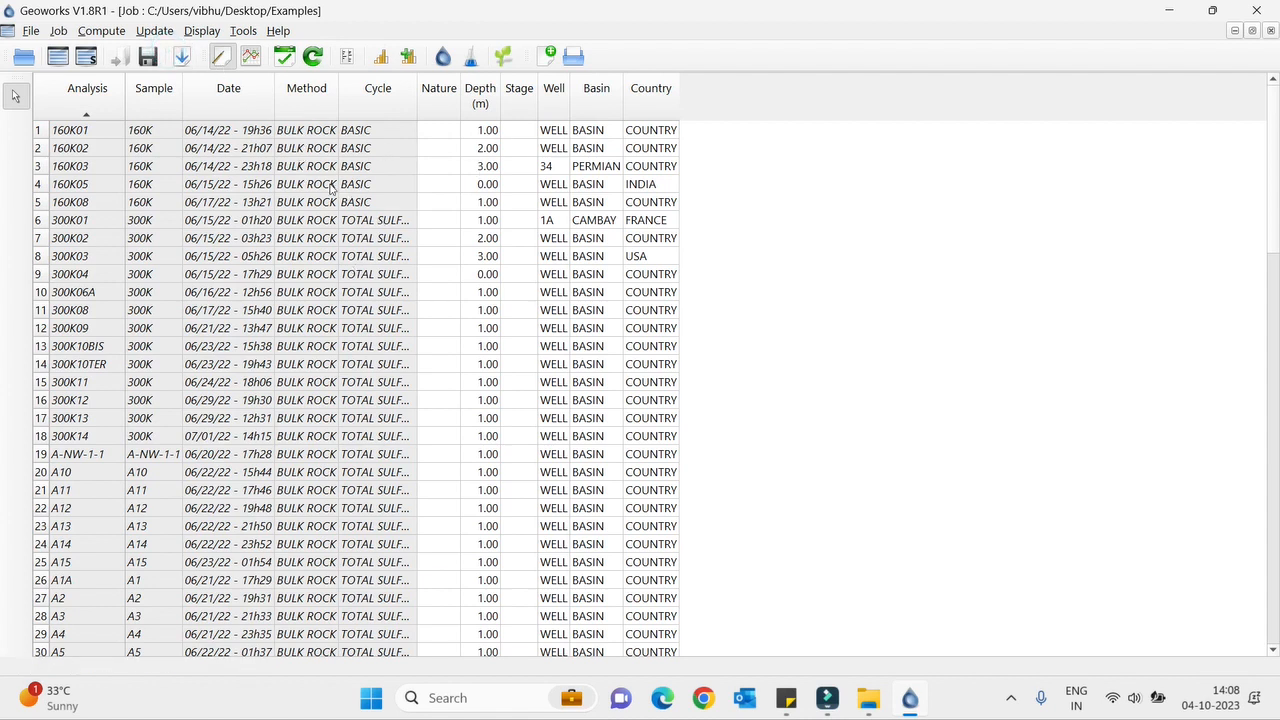
{"action": "left_click", "coordinate": [481, 154]}
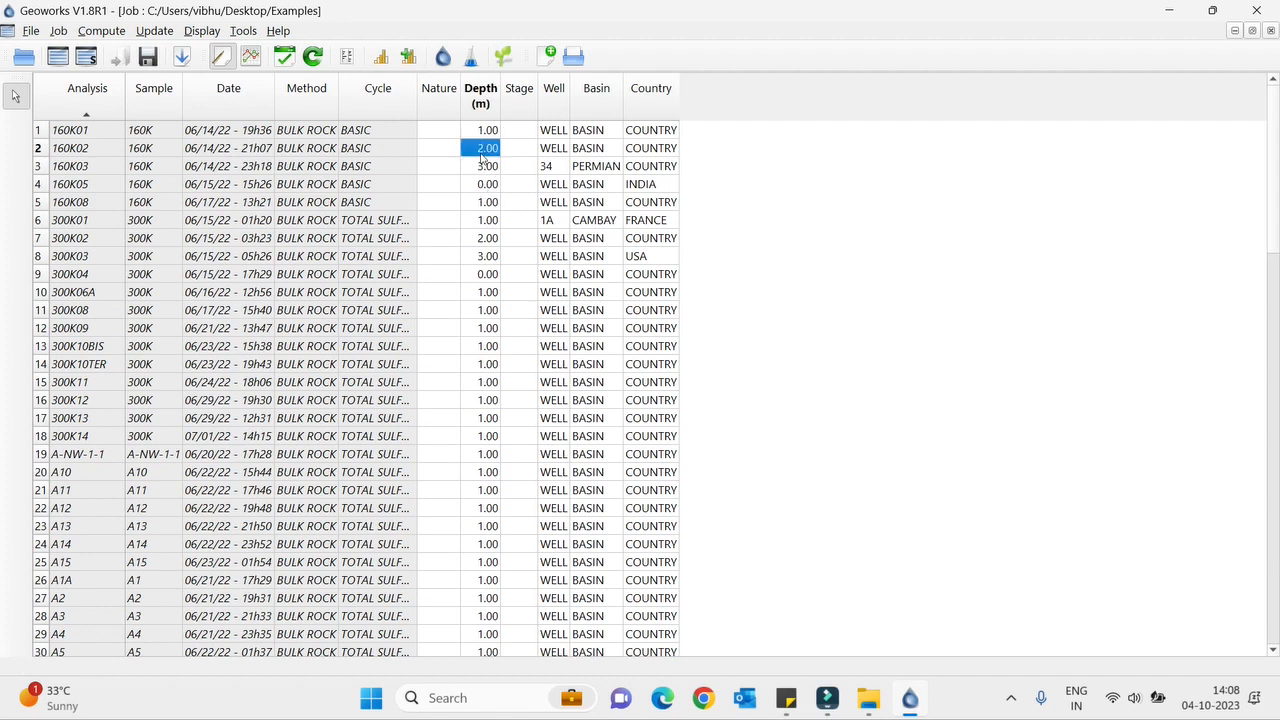
{"action": "type", "text": "2"}
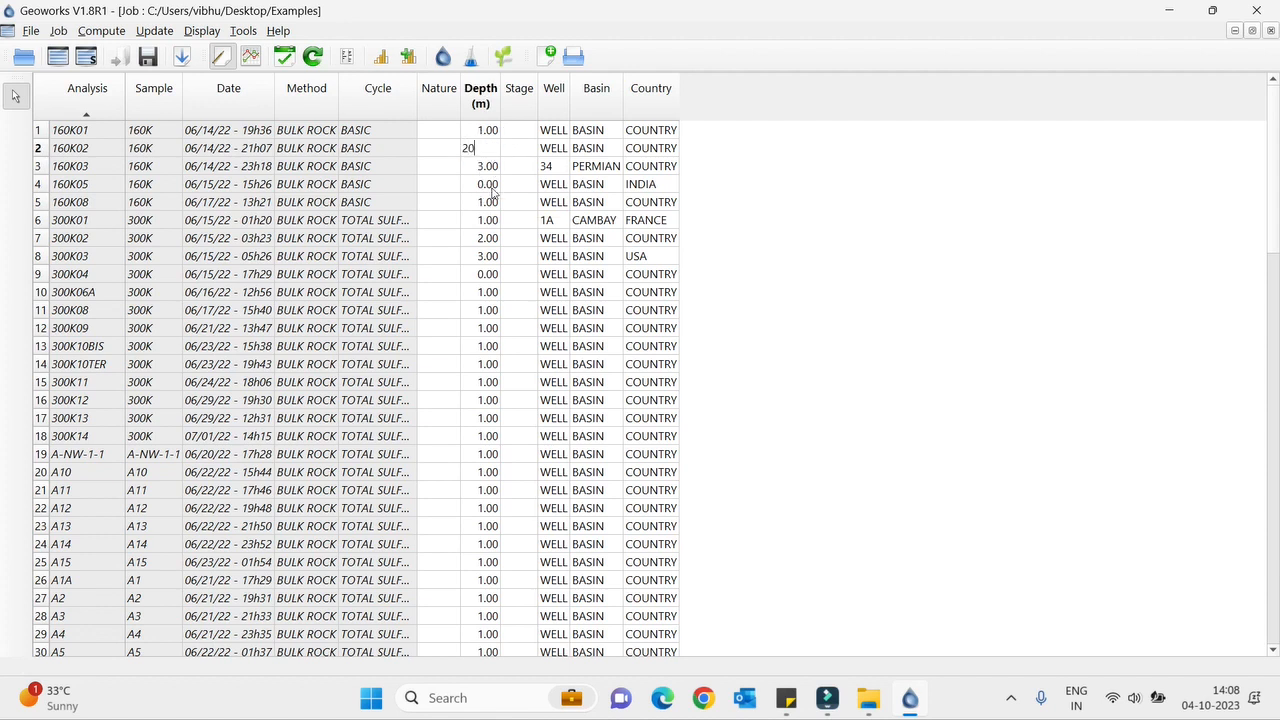
{"action": "left_click", "coordinate": [553, 148]}
{"action": "type", "text": "123"}
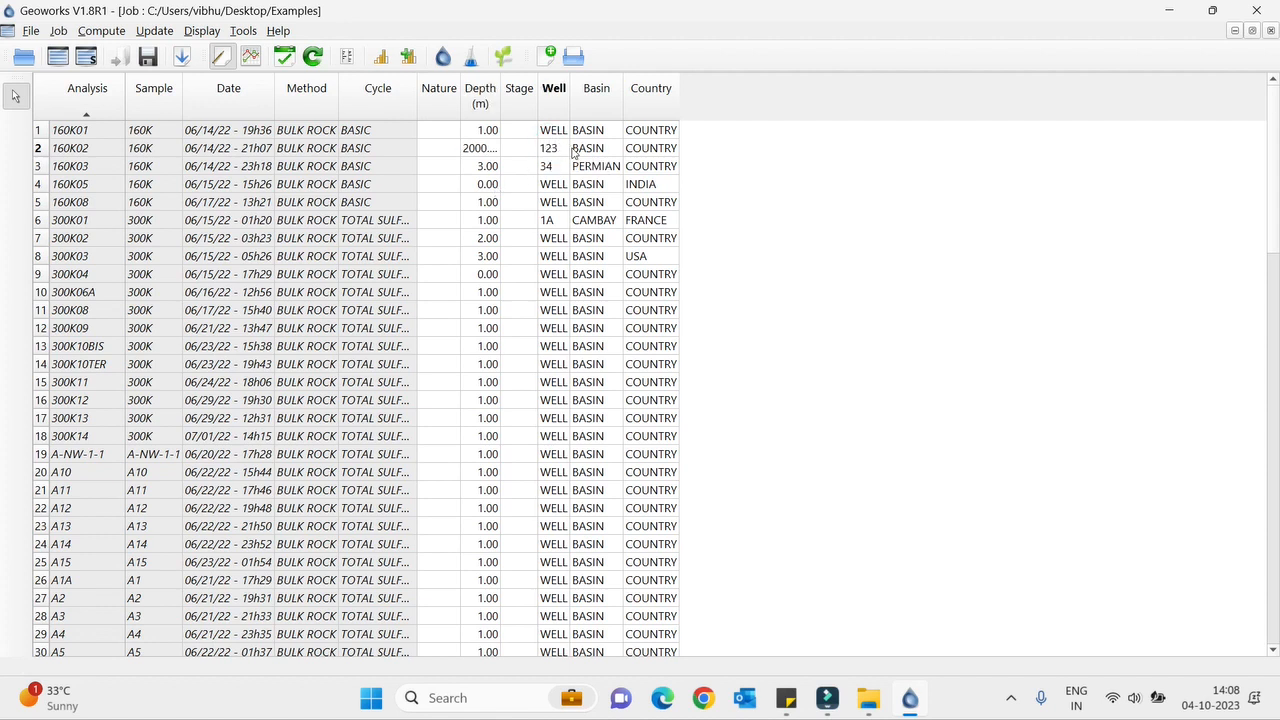
- Set analysis 160K02's basin to ABC and country to WQT, and leave identification parameter editing
{"action": "left_click", "coordinate": [588, 149]}
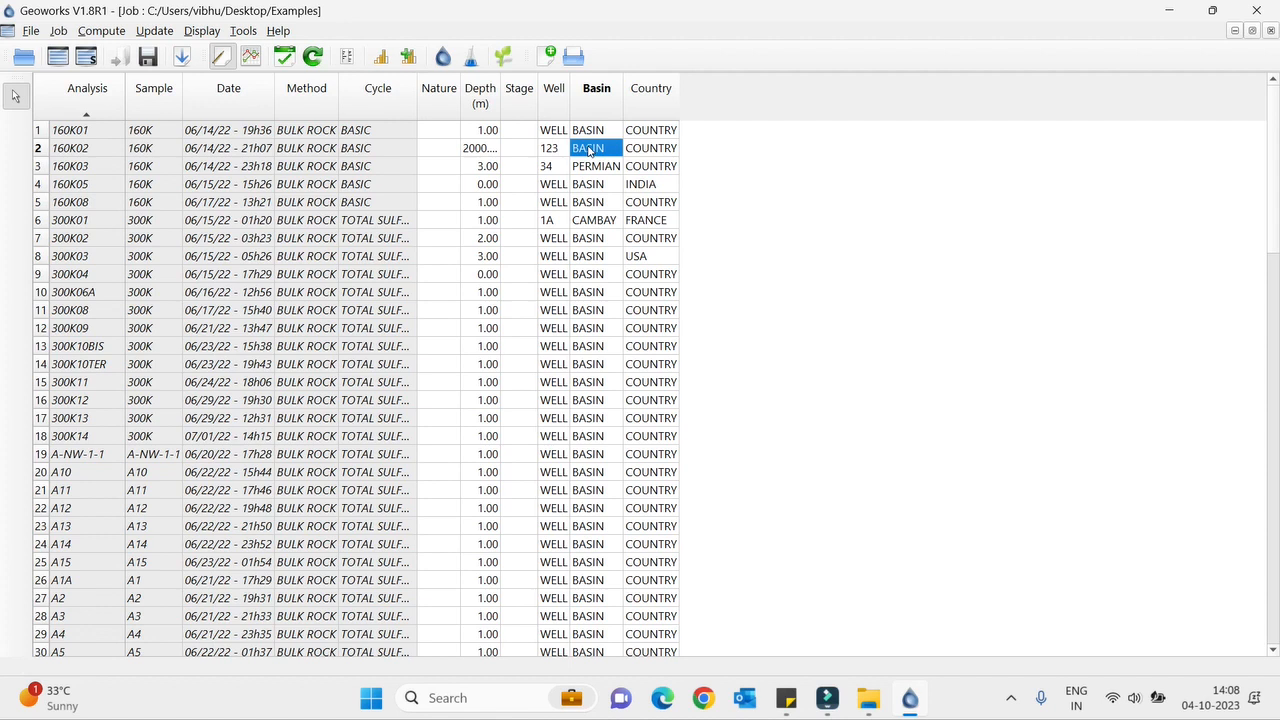
{"action": "type", "text": "A"}
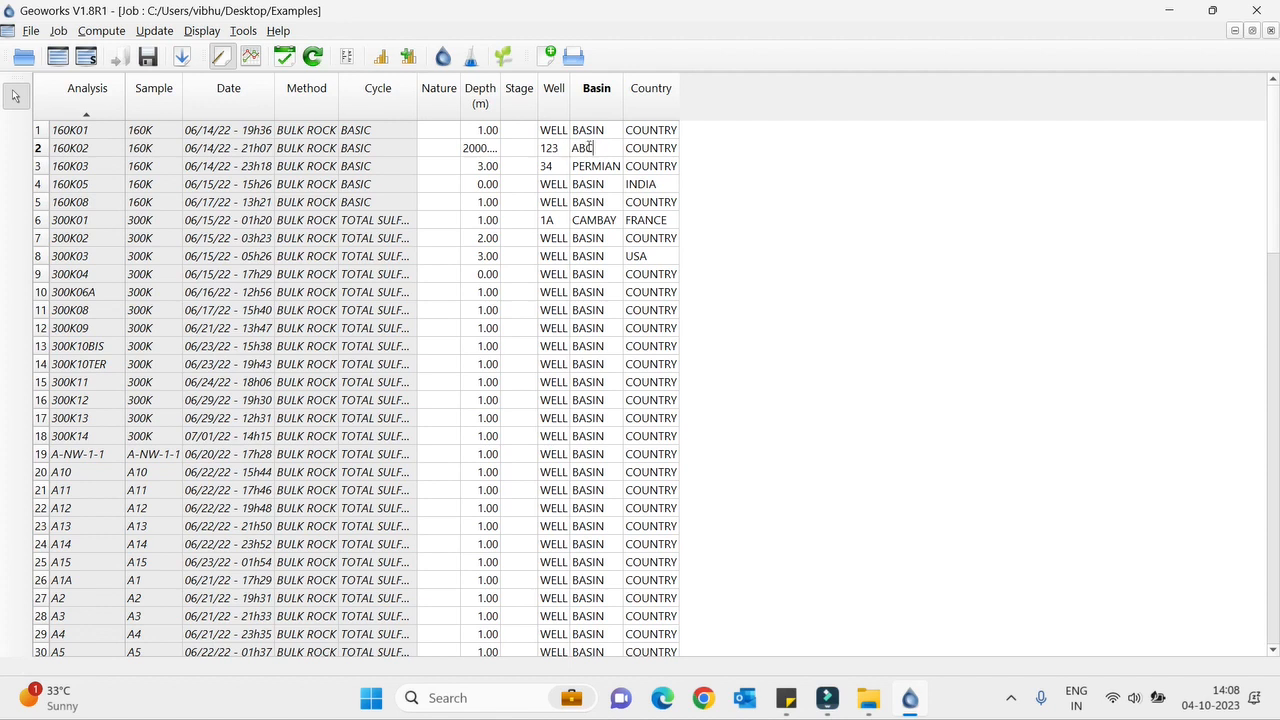
{"action": "type", "text": "BC"}
{"action": "left_click", "coordinate": [674, 152]}
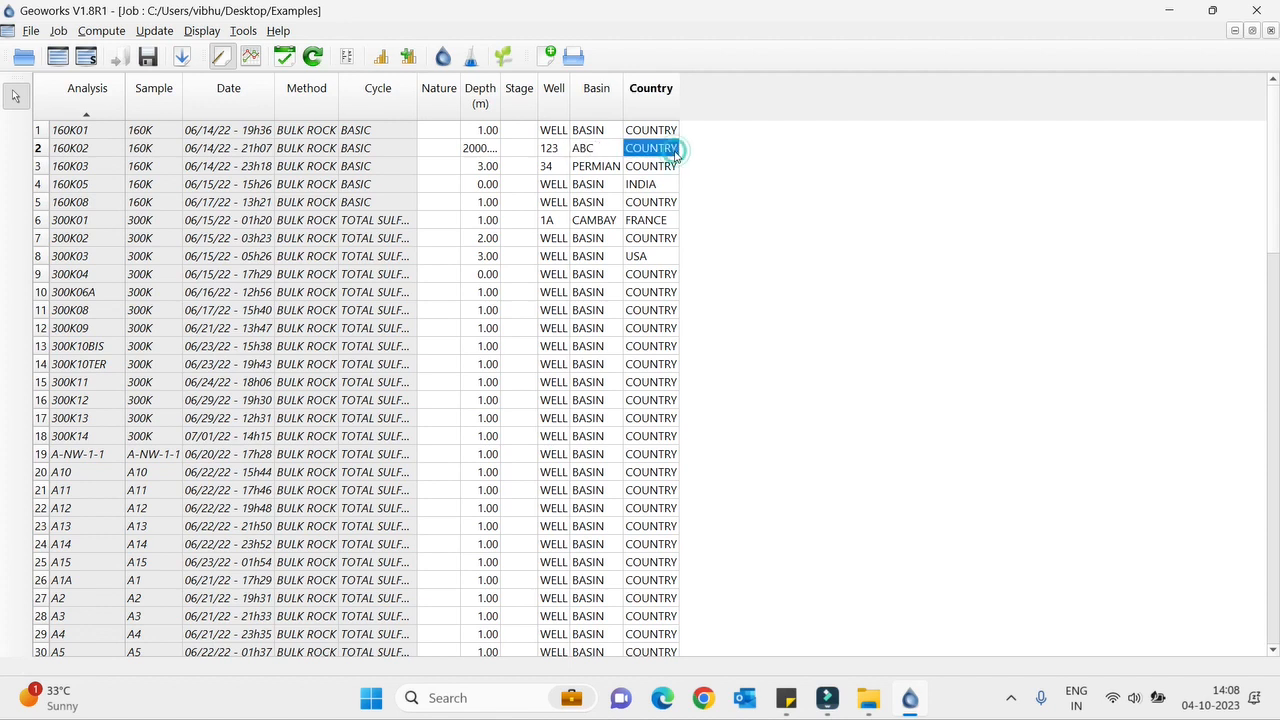
{"action": "type", "text": "WQ"}
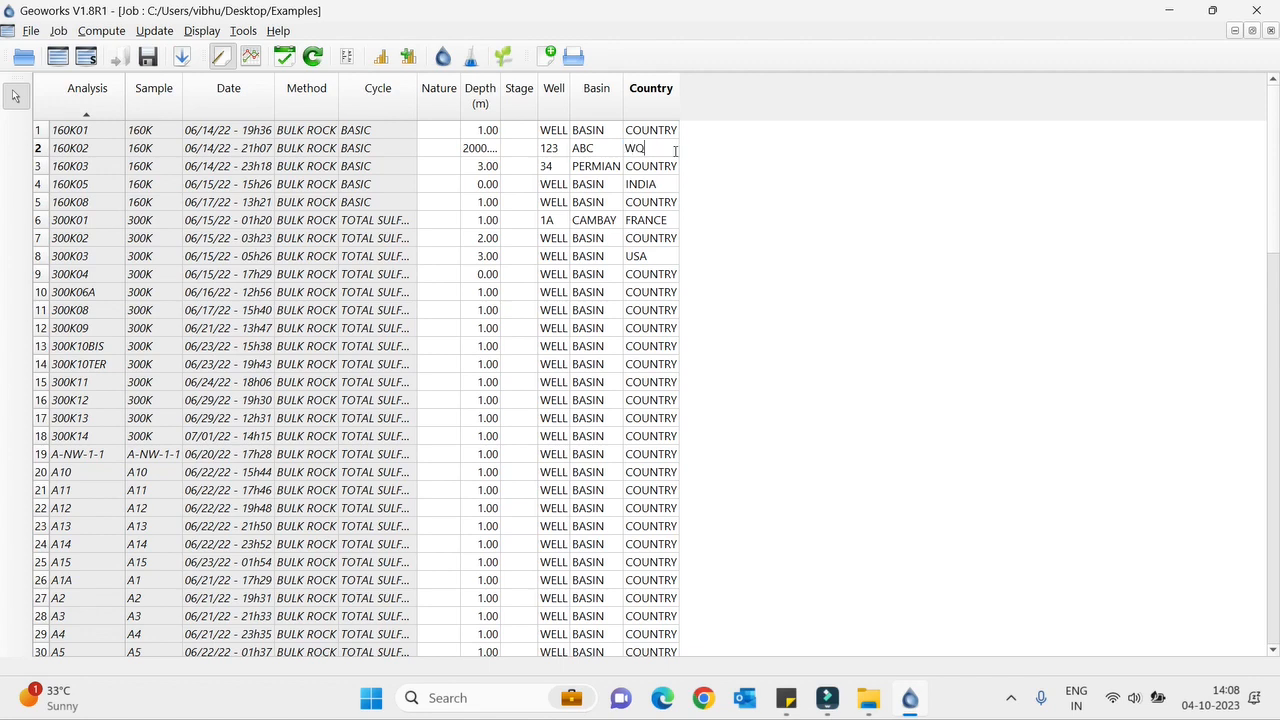
{"action": "type", "text": "T"}
{"action": "left_click", "coordinate": [678, 166]}
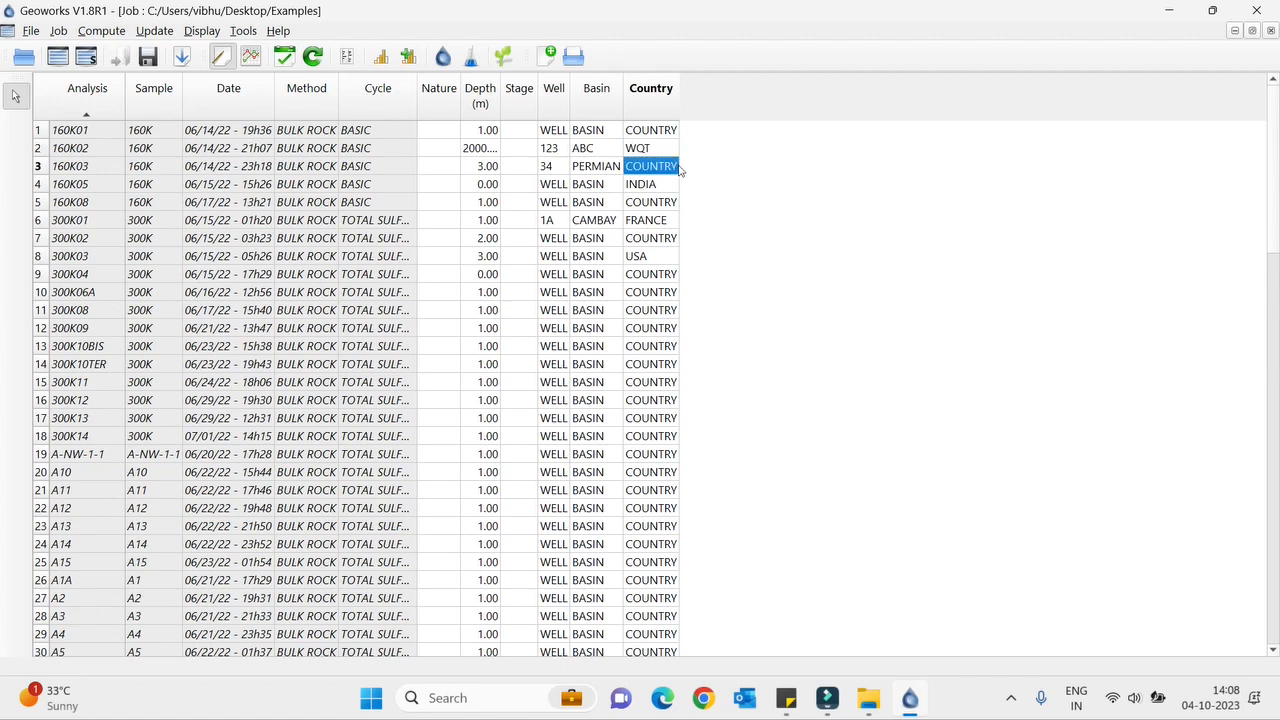
{"action": "left_click", "coordinate": [155, 31]}
{"action": "left_click", "coordinate": [165, 56]}
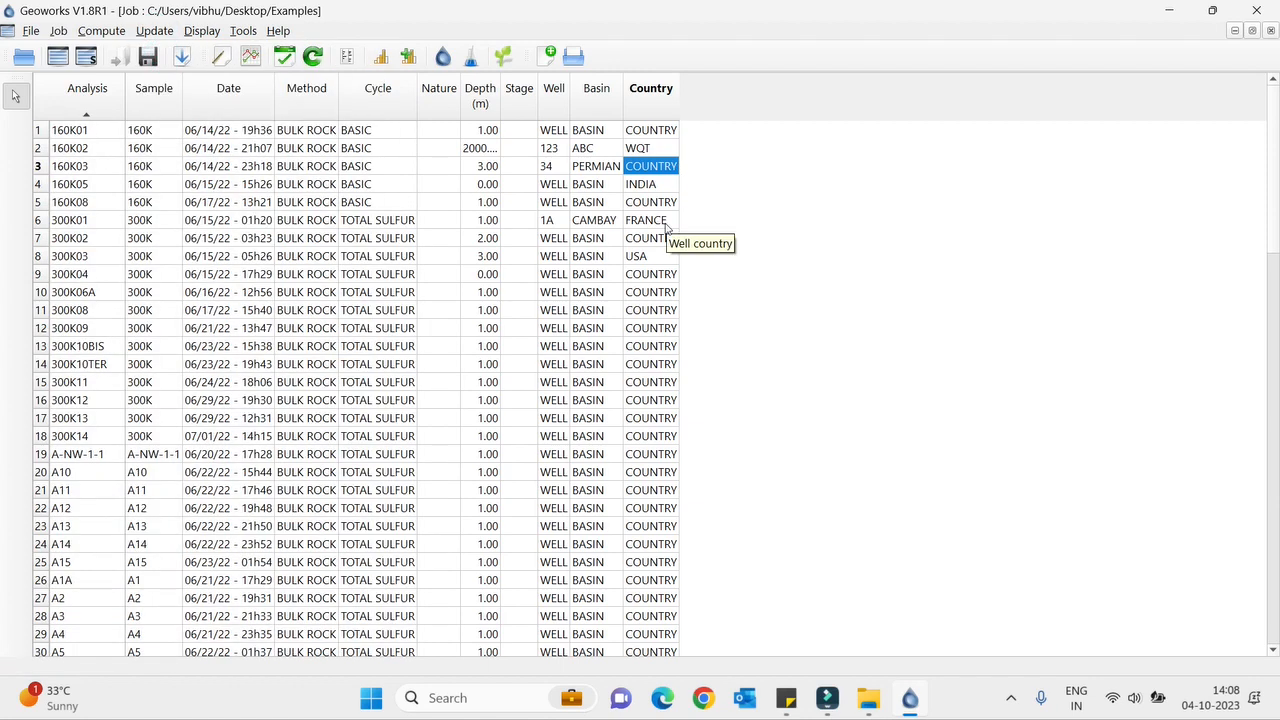
- Examine the analyses' conditions parameters and their HC and SO2 kinetics parameters in the job table
{"action": "left_click", "coordinate": [188, 33]}
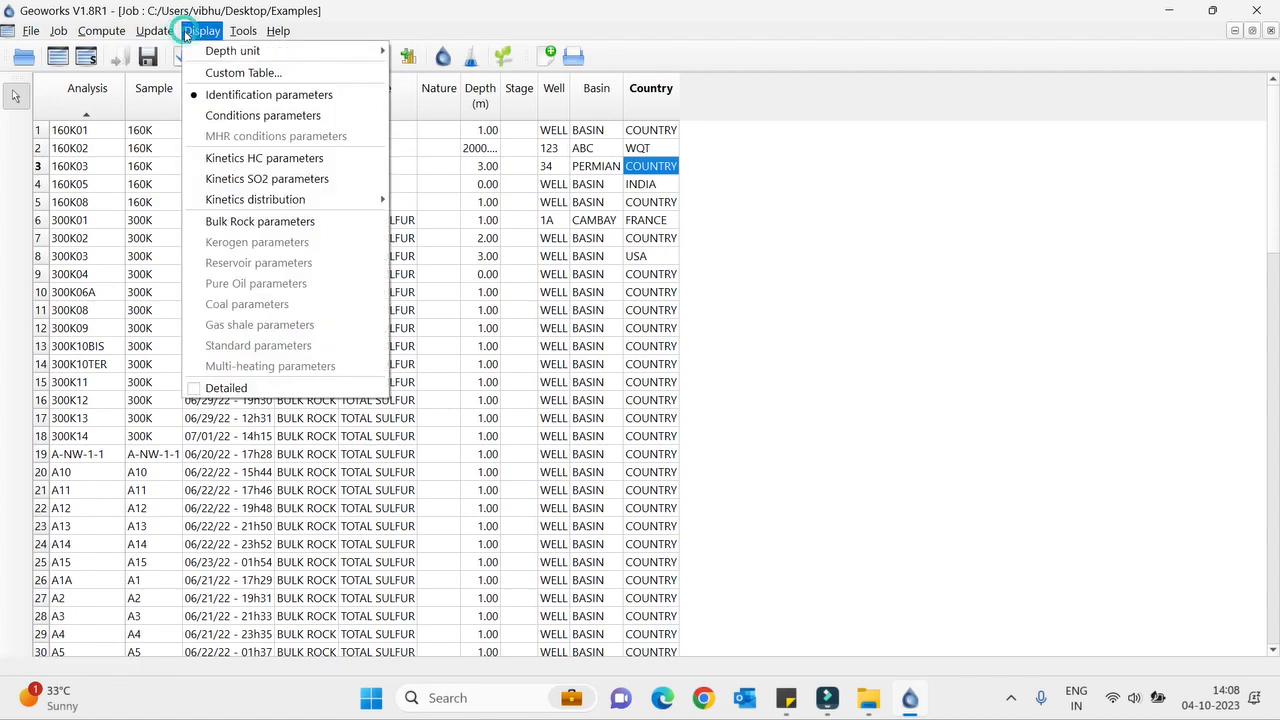
{"action": "left_click", "coordinate": [222, 118]}
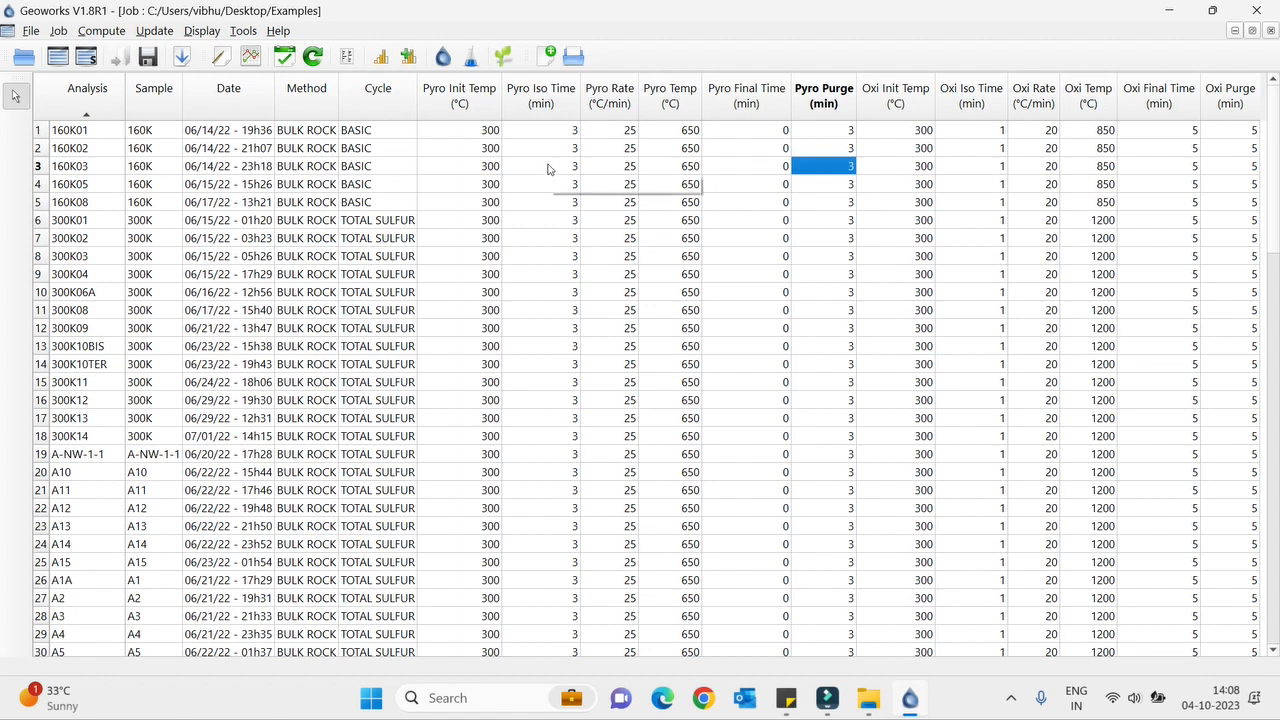
{"action": "left_click", "coordinate": [203, 31]}
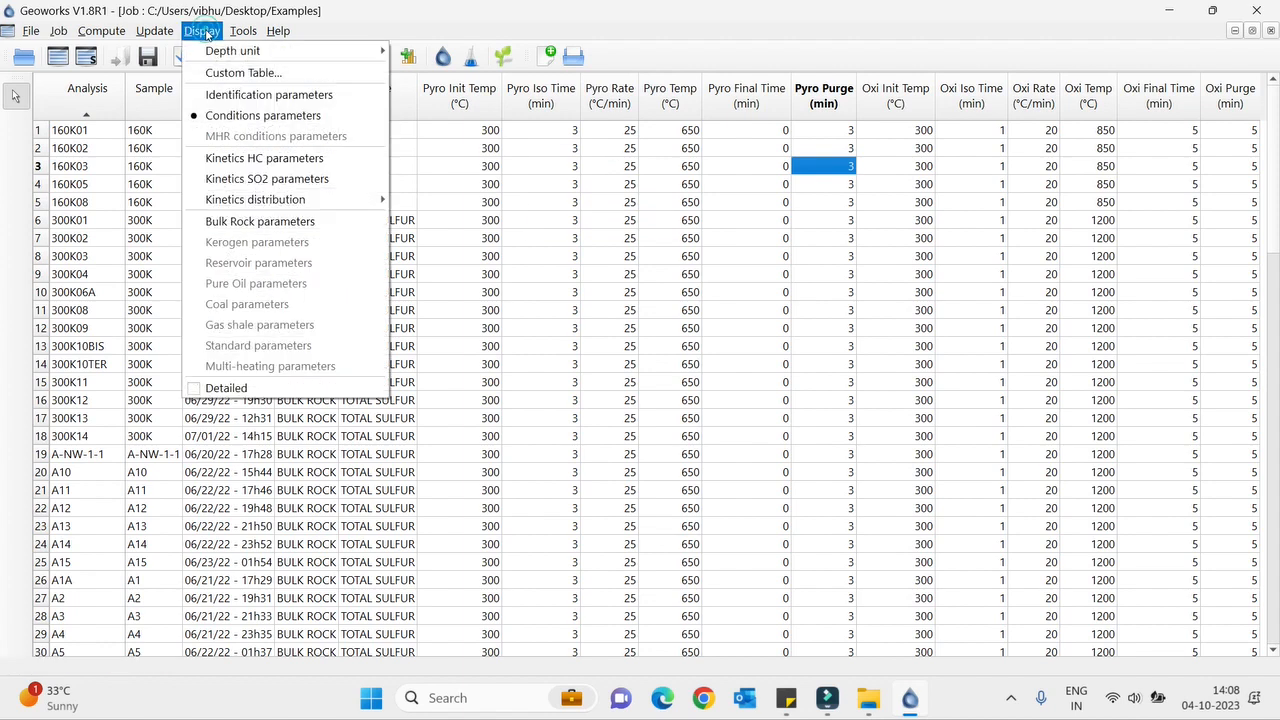
{"action": "left_click", "coordinate": [261, 160]}
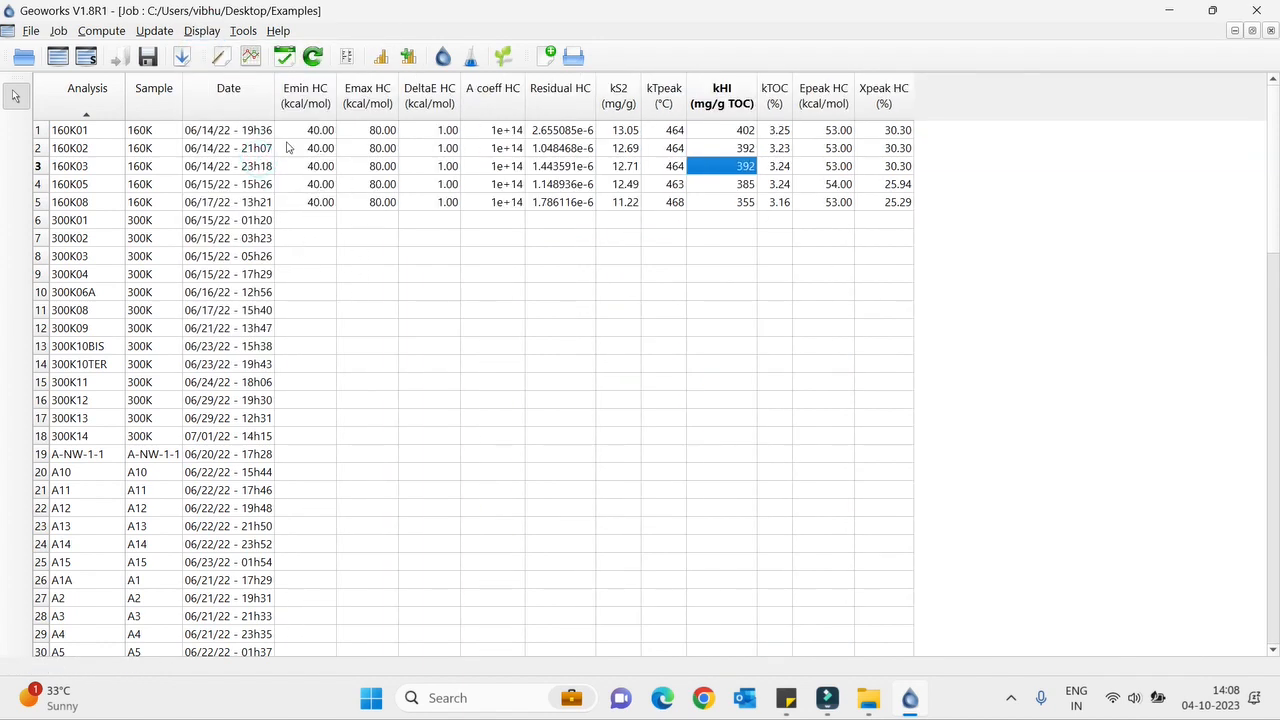
{"action": "left_click", "coordinate": [208, 38]}
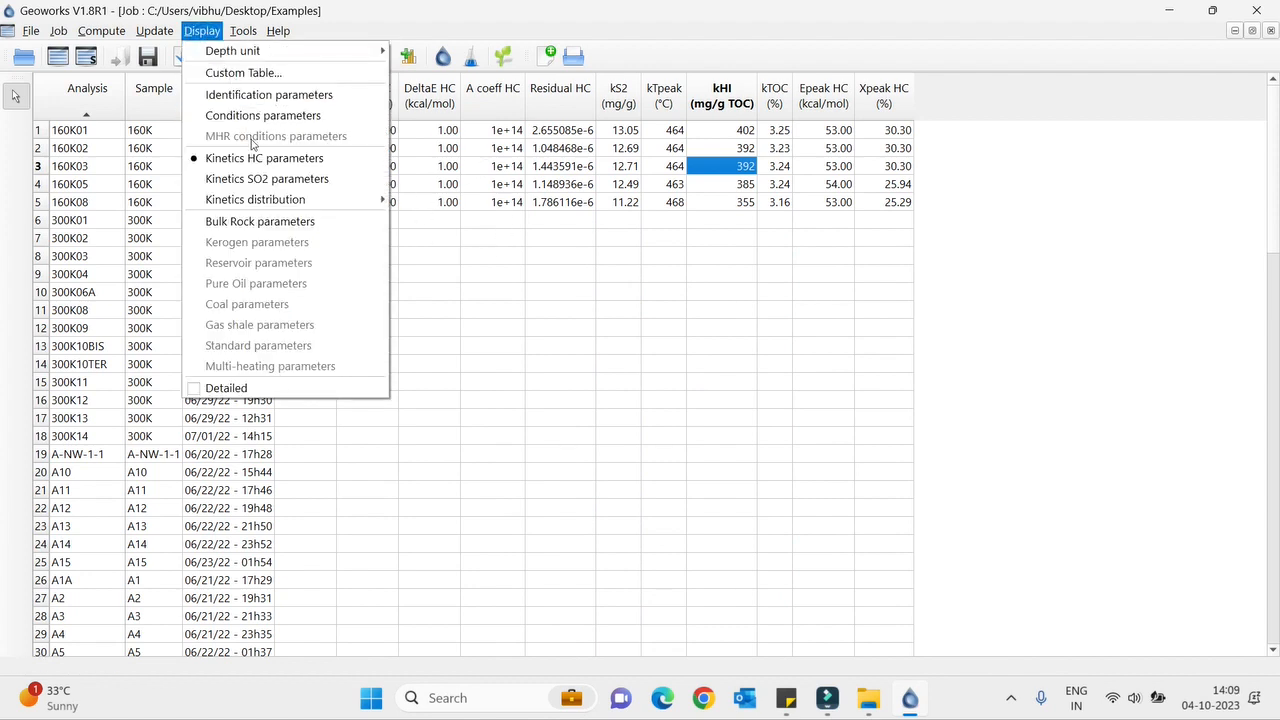
{"action": "left_click", "coordinate": [259, 181]}
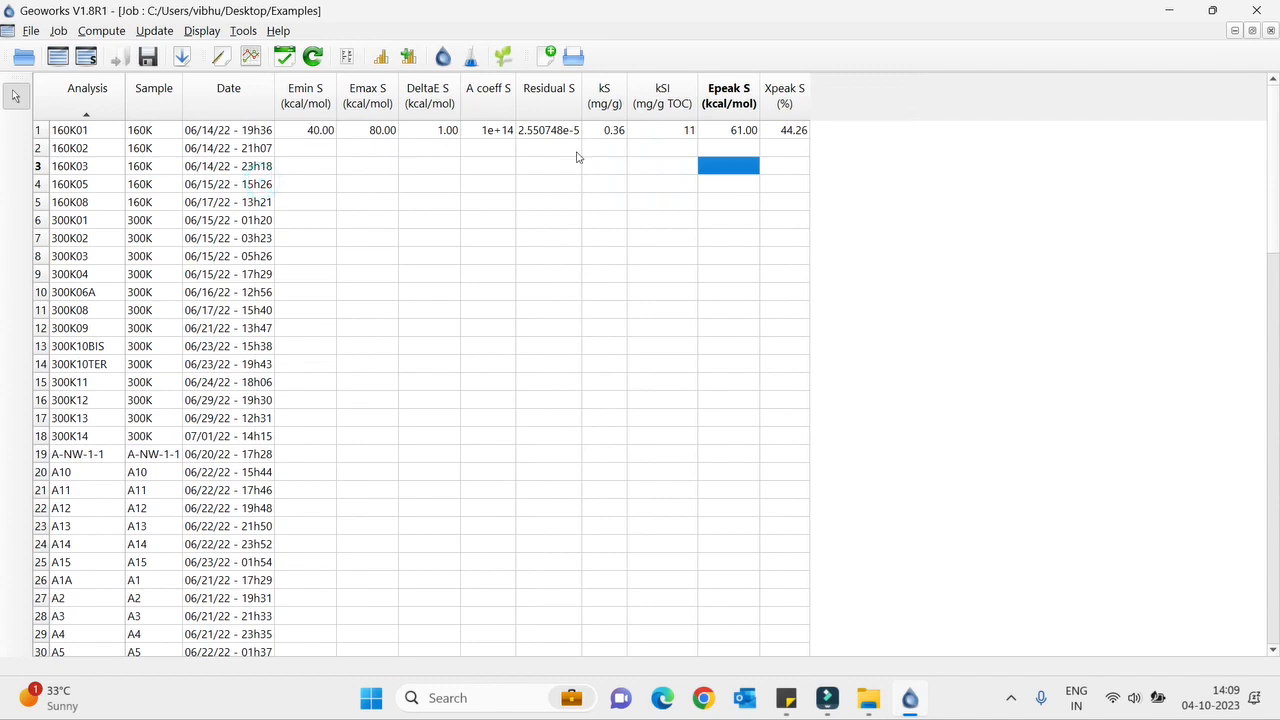
- Show the Bulk Rock parameters of all analyses in the detailed display
{"action": "left_click", "coordinate": [206, 35]}
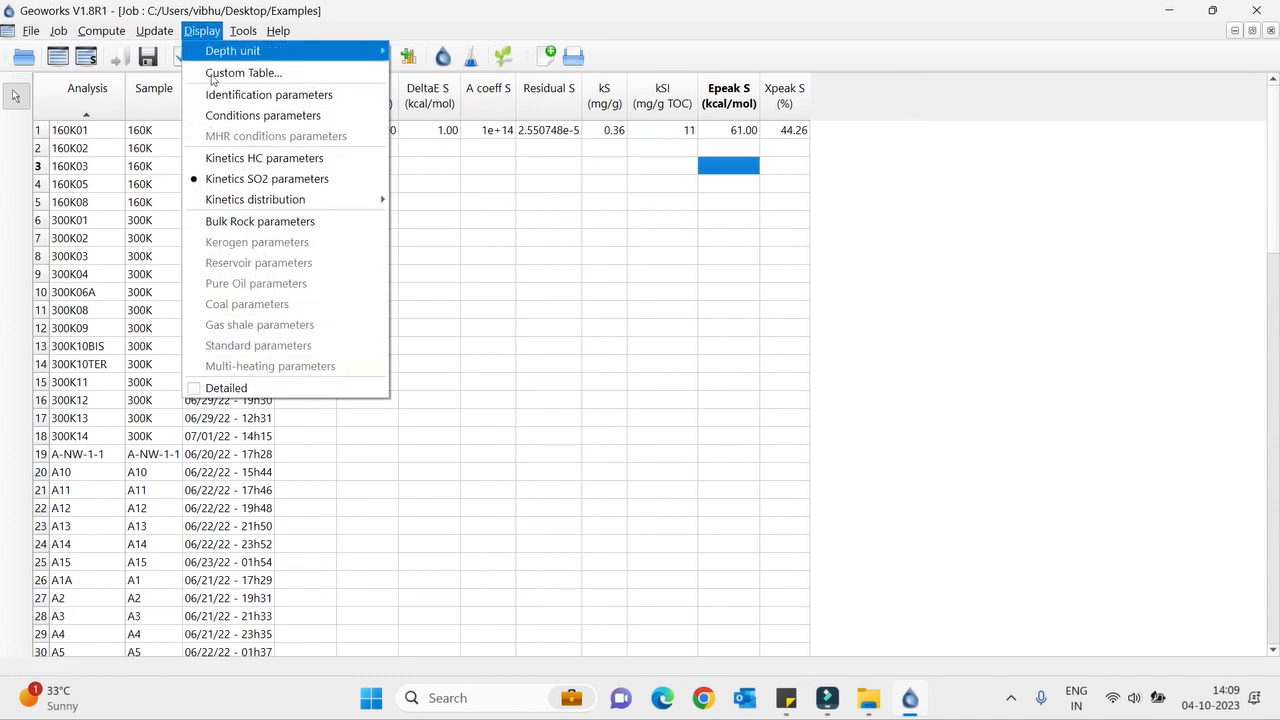
{"action": "left_click", "coordinate": [245, 221]}
{"action": "left_click", "coordinate": [202, 31]}
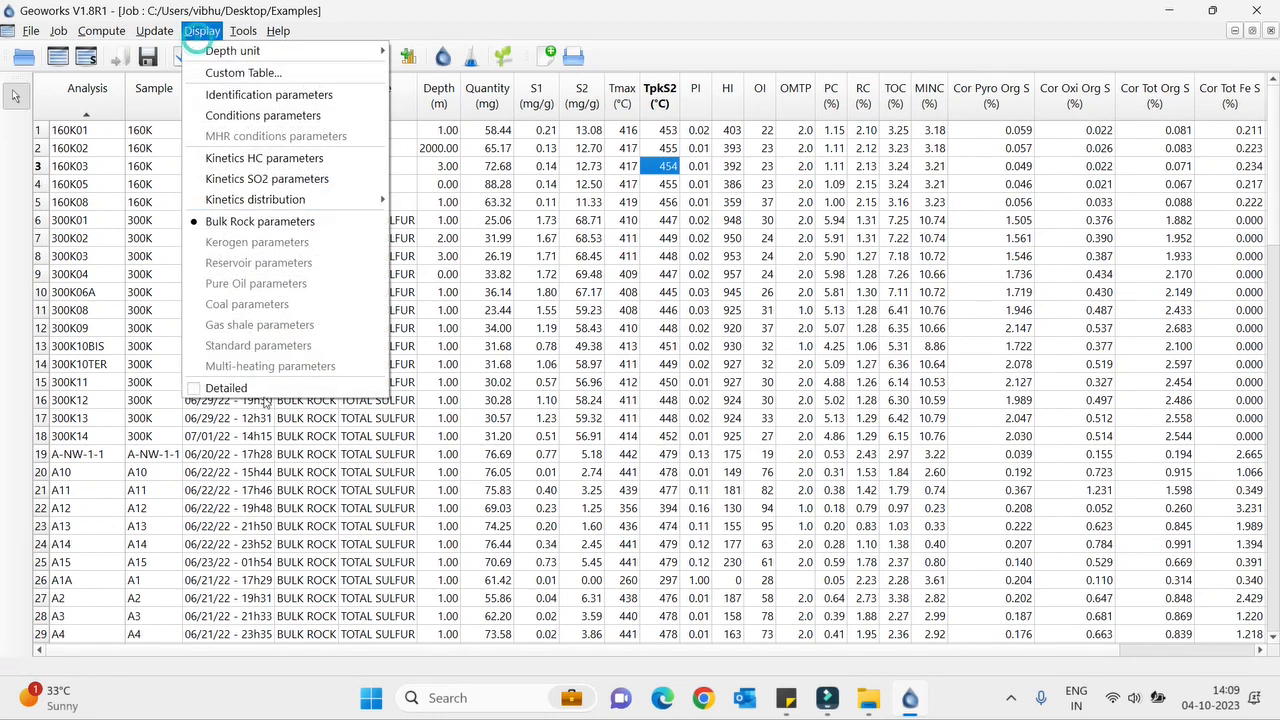
{"action": "left_click", "coordinate": [257, 389]}
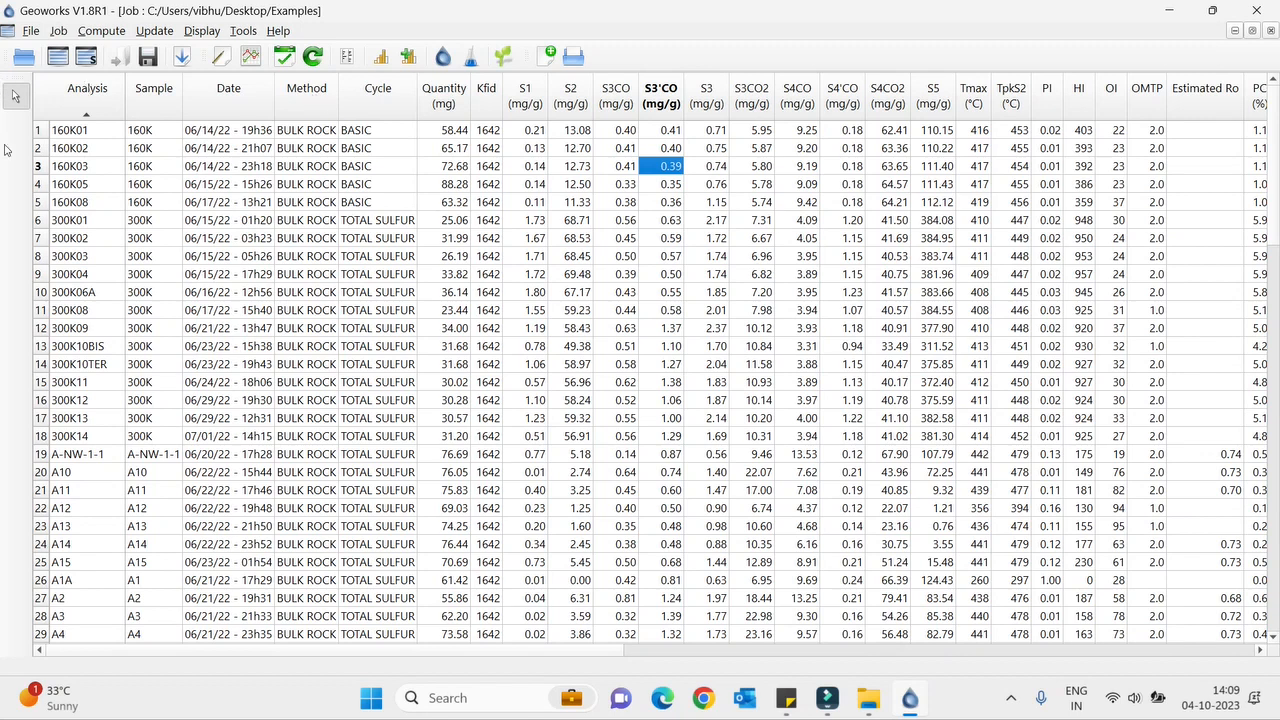
- Add a new custom table report template named Example
{"action": "left_click", "coordinate": [201, 31]}
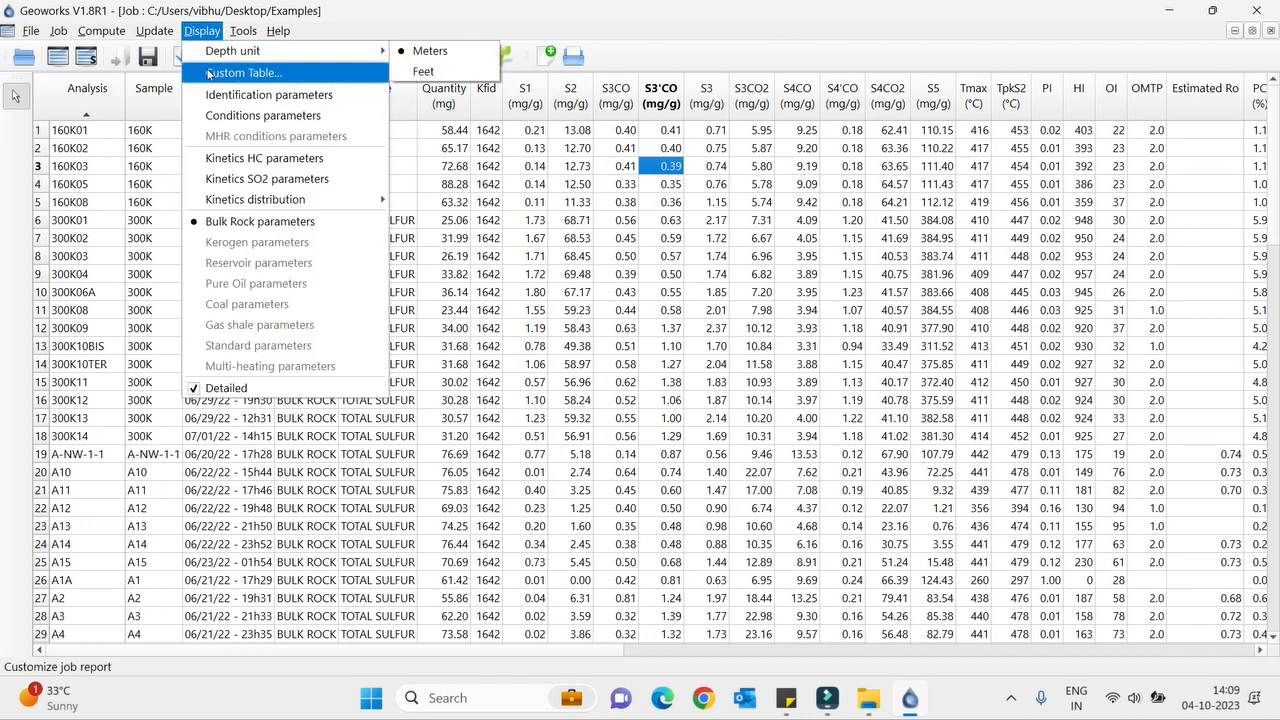
{"action": "left_click", "coordinate": [208, 72]}
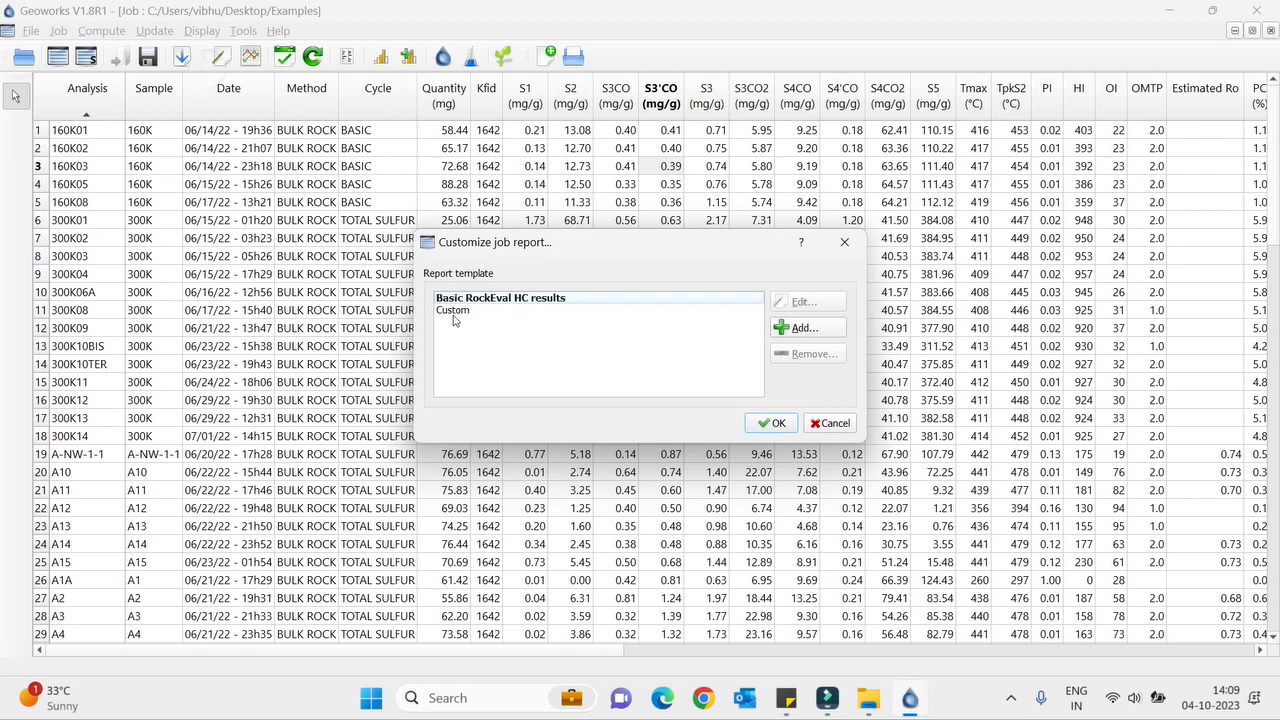
{"action": "left_click", "coordinate": [453, 314]}
{"action": "left_click", "coordinate": [830, 327]}
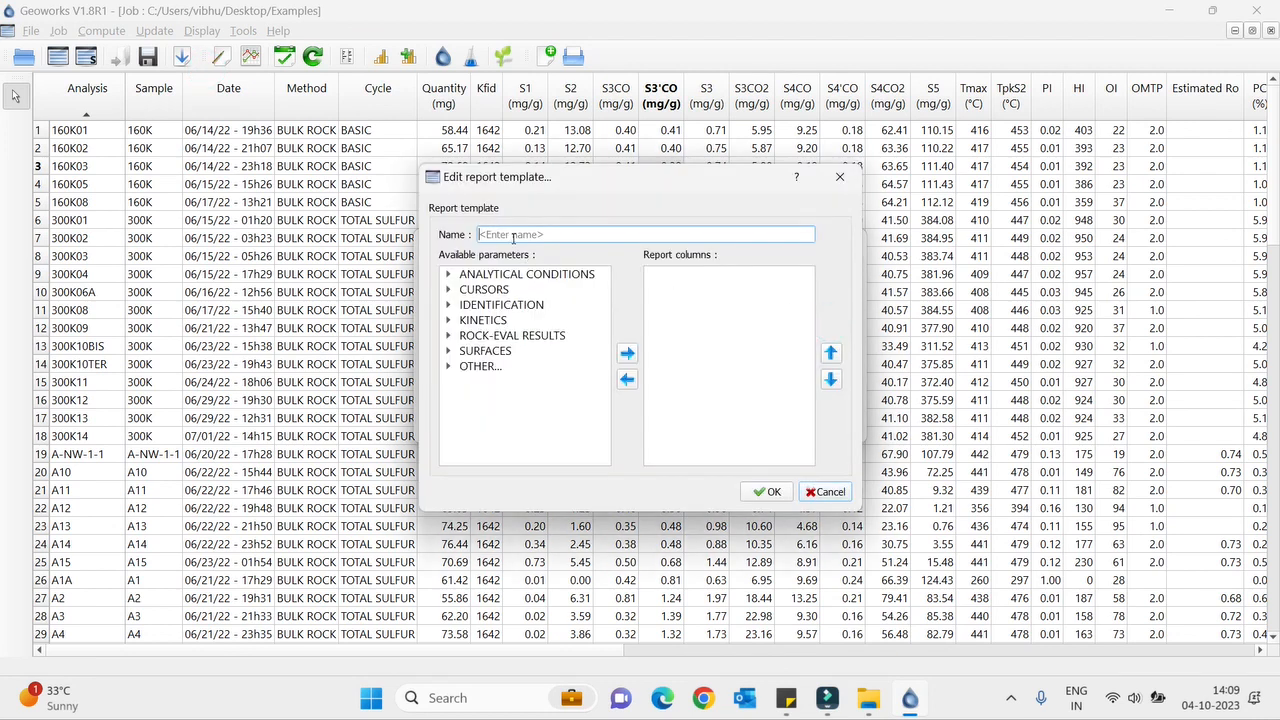
{"action": "type", "text": "Example"}
- Add the HI parameter from the Bulk Rock group of the Rock-Eval results to the Example template's report columns
{"action": "left_click", "coordinate": [589, 277]}
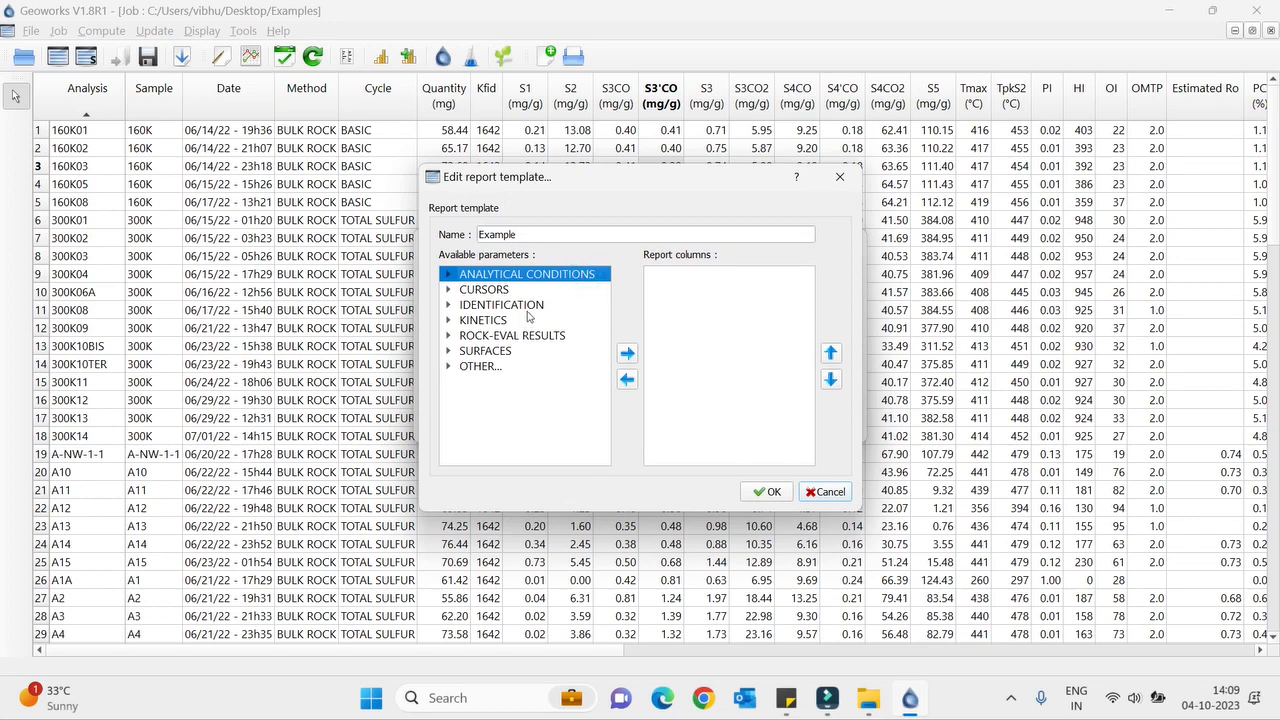
{"action": "left_click", "coordinate": [499, 338]}
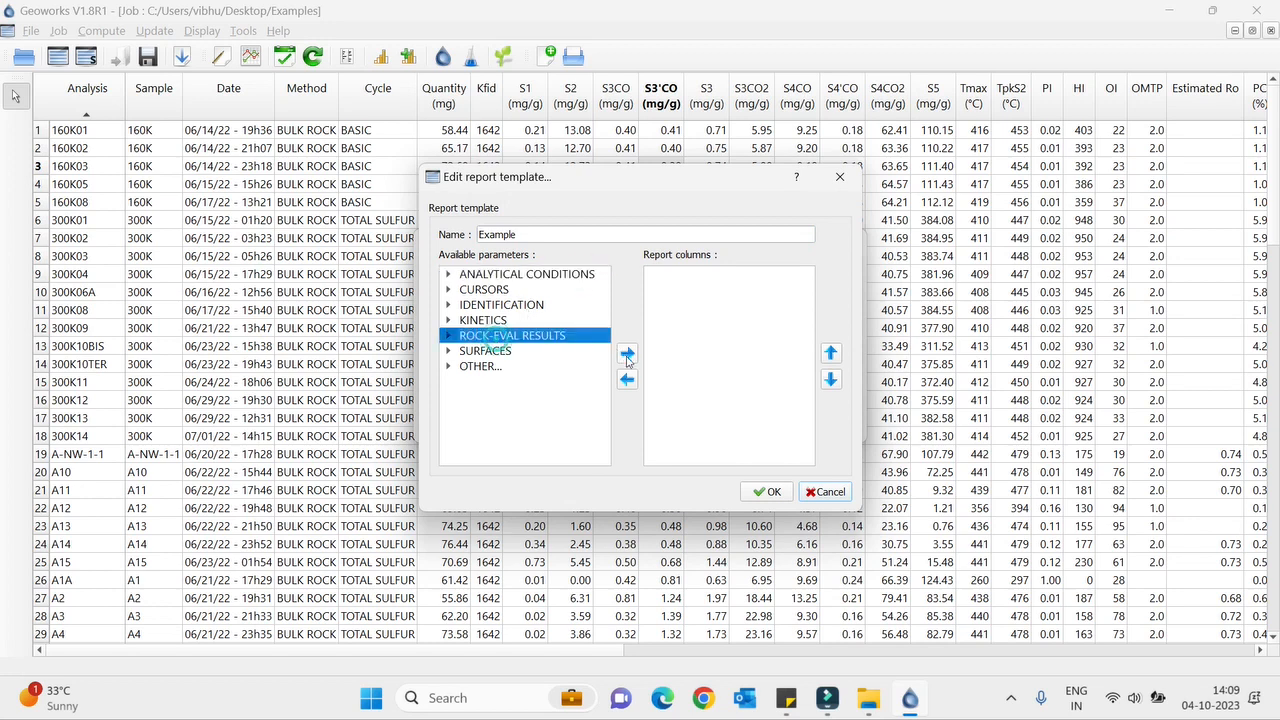
{"action": "left_click", "coordinate": [449, 337]}
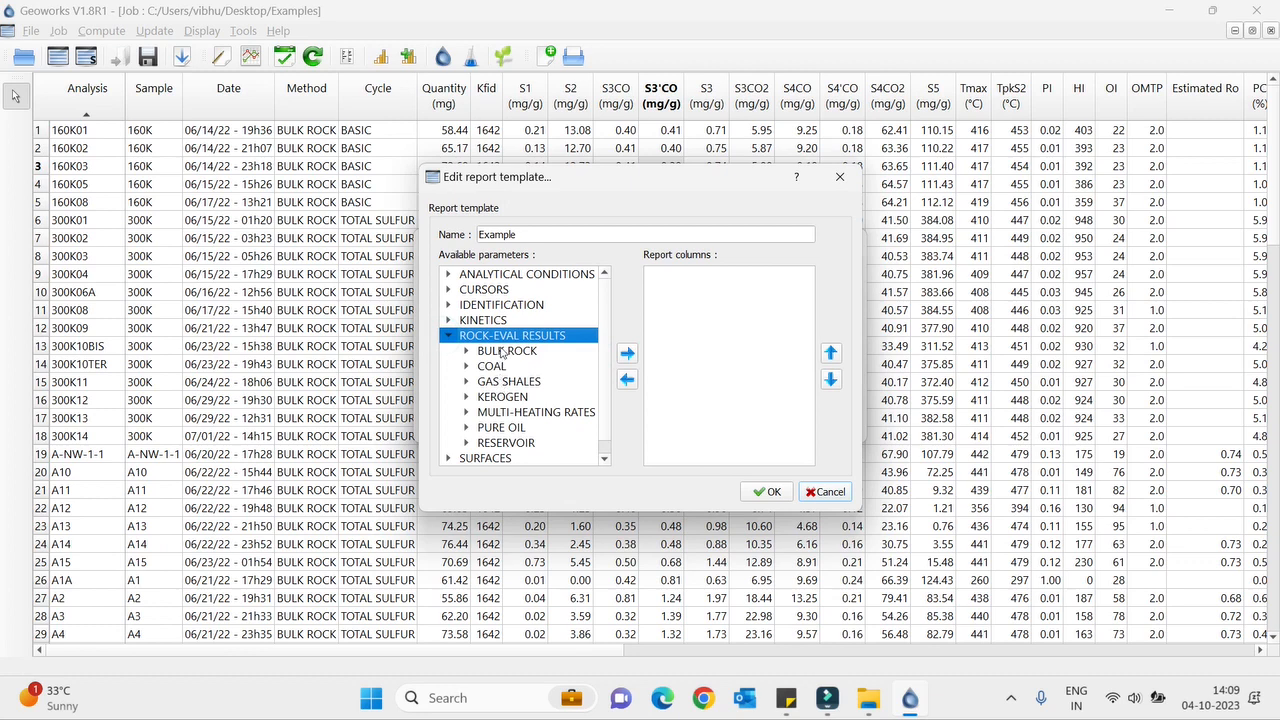
{"action": "left_click", "coordinate": [505, 352]}
{"action": "left_click", "coordinate": [466, 351]}
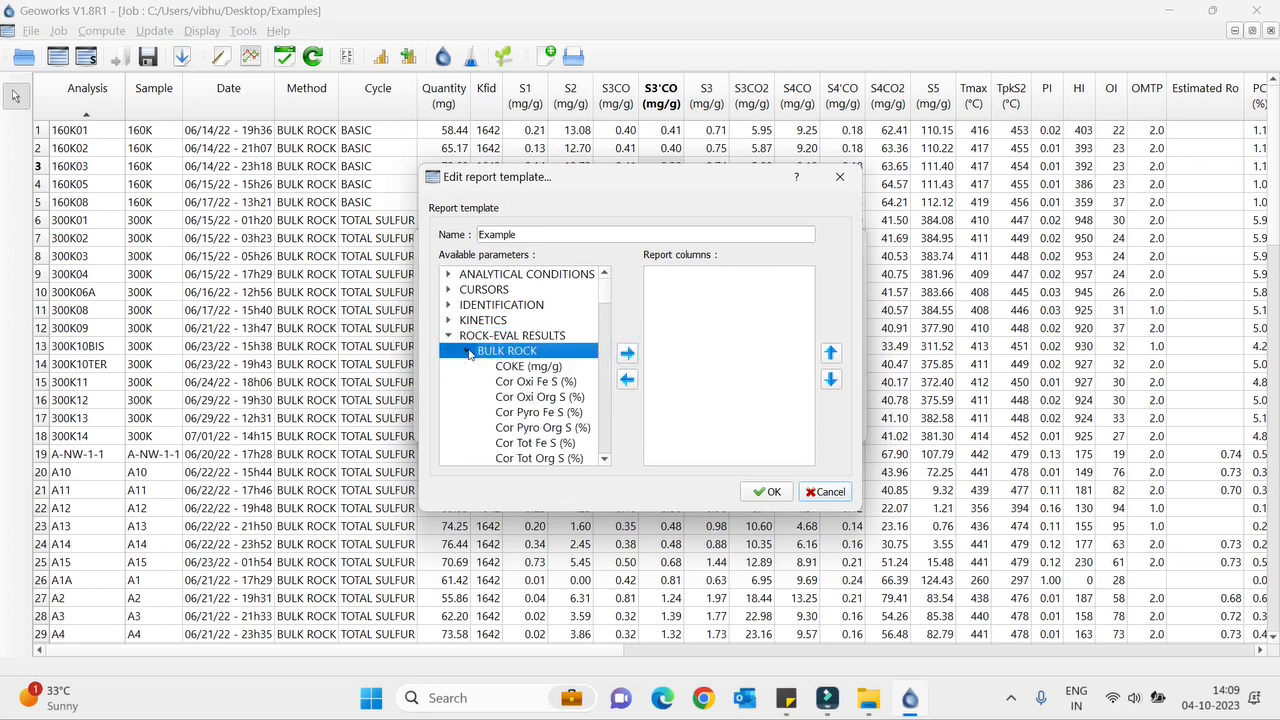
{"action": "scroll", "coordinate": [527, 390], "scroll_direction": "down", "scroll_amount": 5}
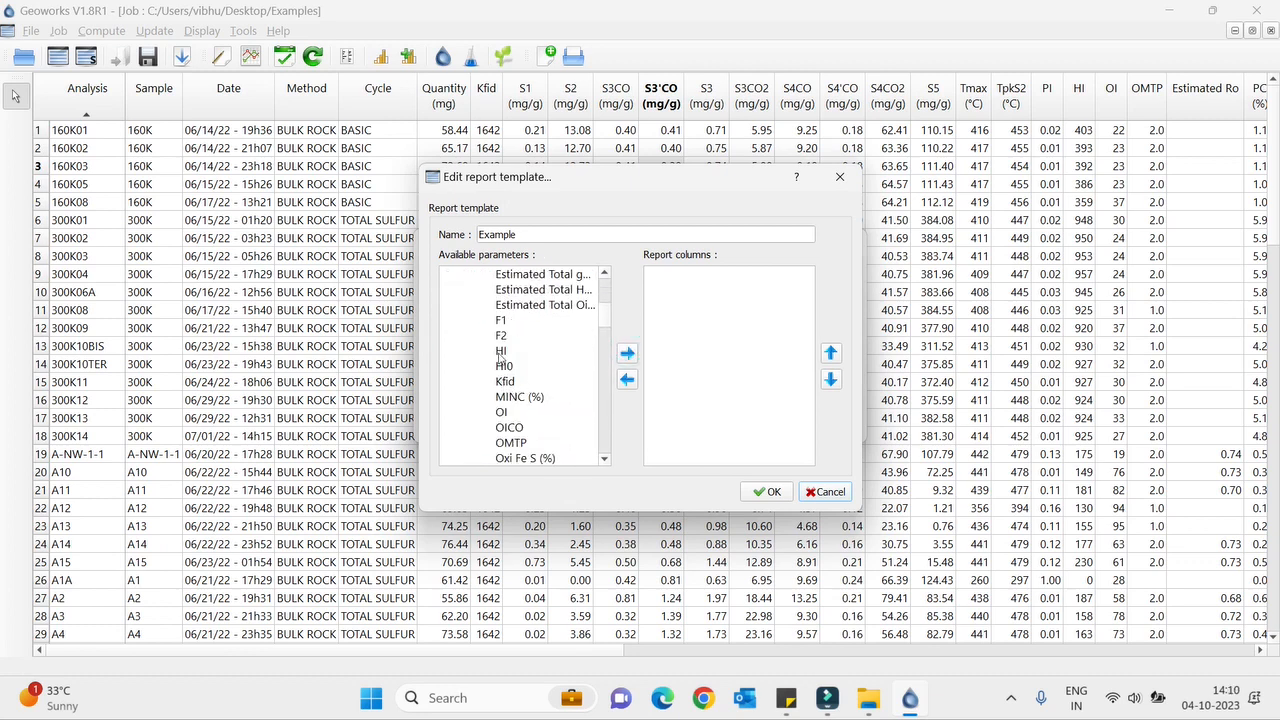
{"action": "left_click", "coordinate": [503, 354]}
{"action": "left_click", "coordinate": [627, 353]}
- Add the Bulk Rock parameter Tmax (°C) to the template's report columns
{"action": "scroll", "coordinate": [597, 352], "scroll_direction": "down", "scroll_amount": 4}
{"action": "scroll", "coordinate": [580, 352], "scroll_direction": "down", "scroll_amount": 10}
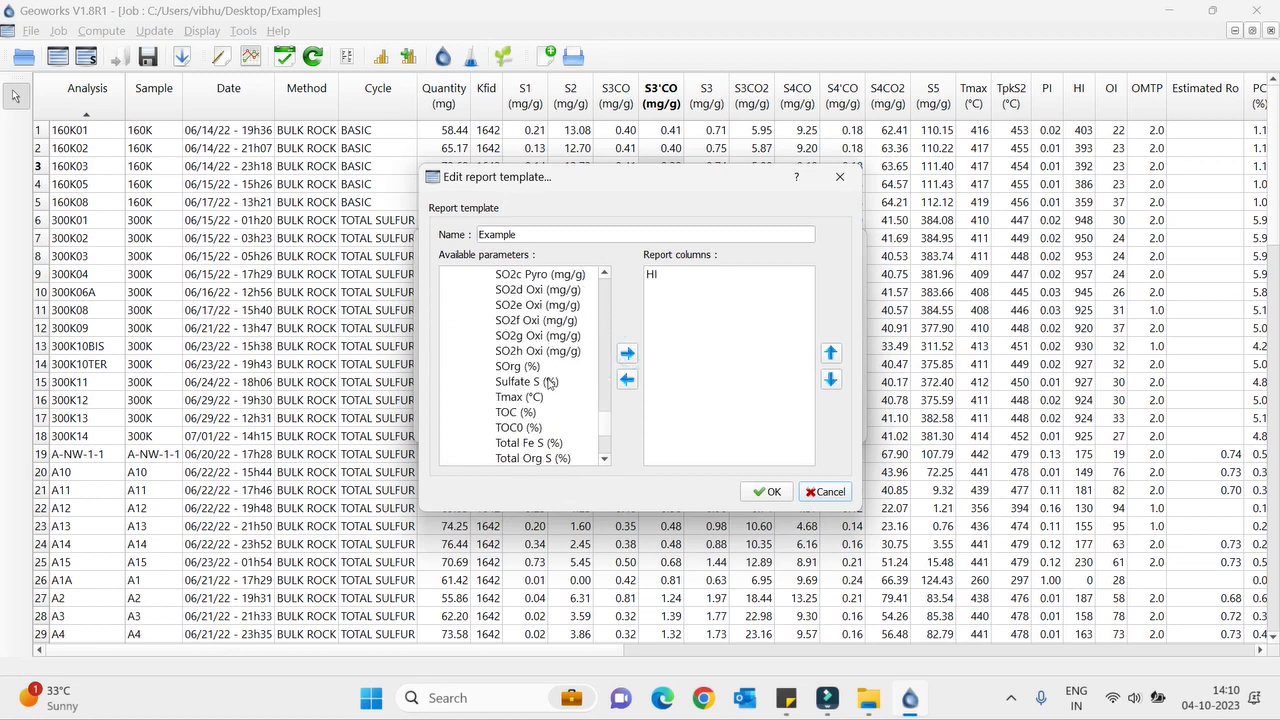
{"action": "scroll", "coordinate": [542, 314], "scroll_direction": "up", "scroll_amount": 2}
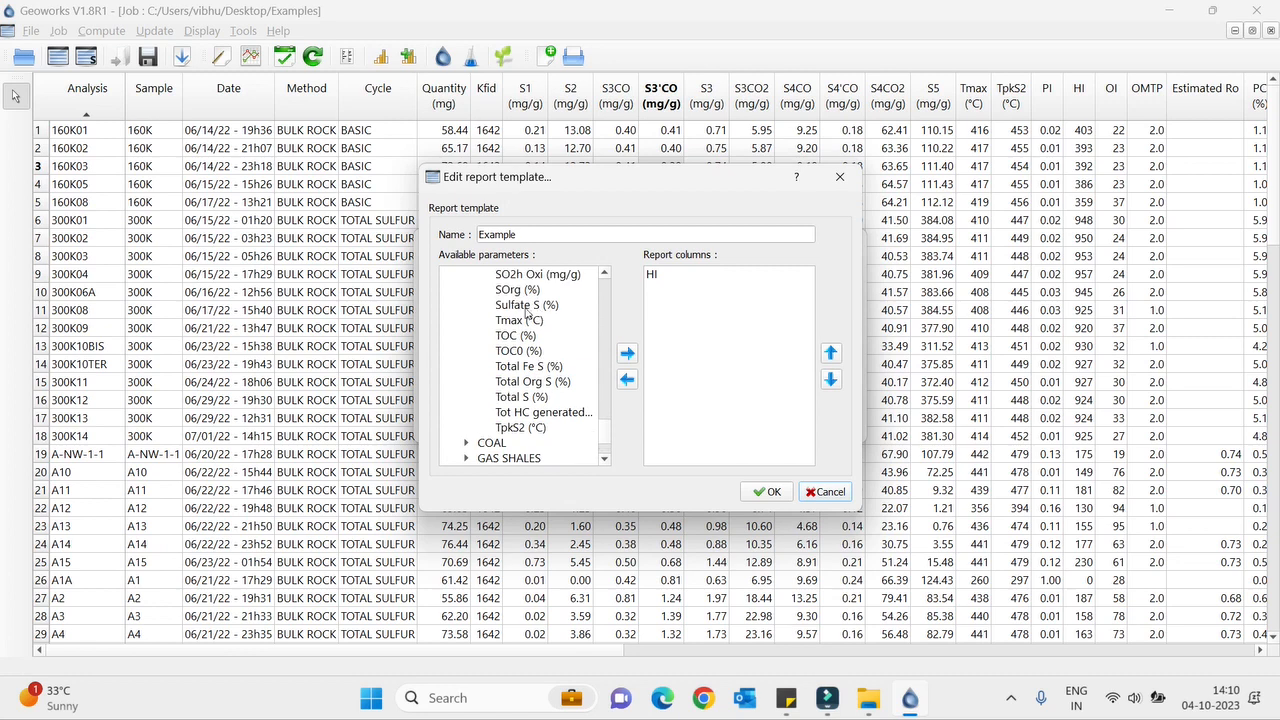
{"action": "left_click", "coordinate": [515, 321]}
{"action": "left_click", "coordinate": [628, 354]}
- Add the Quantity (mg) parameter from the analytical conditions to the template's report columns
{"action": "scroll", "coordinate": [522, 380], "scroll_direction": "down", "scroll_amount": 2}
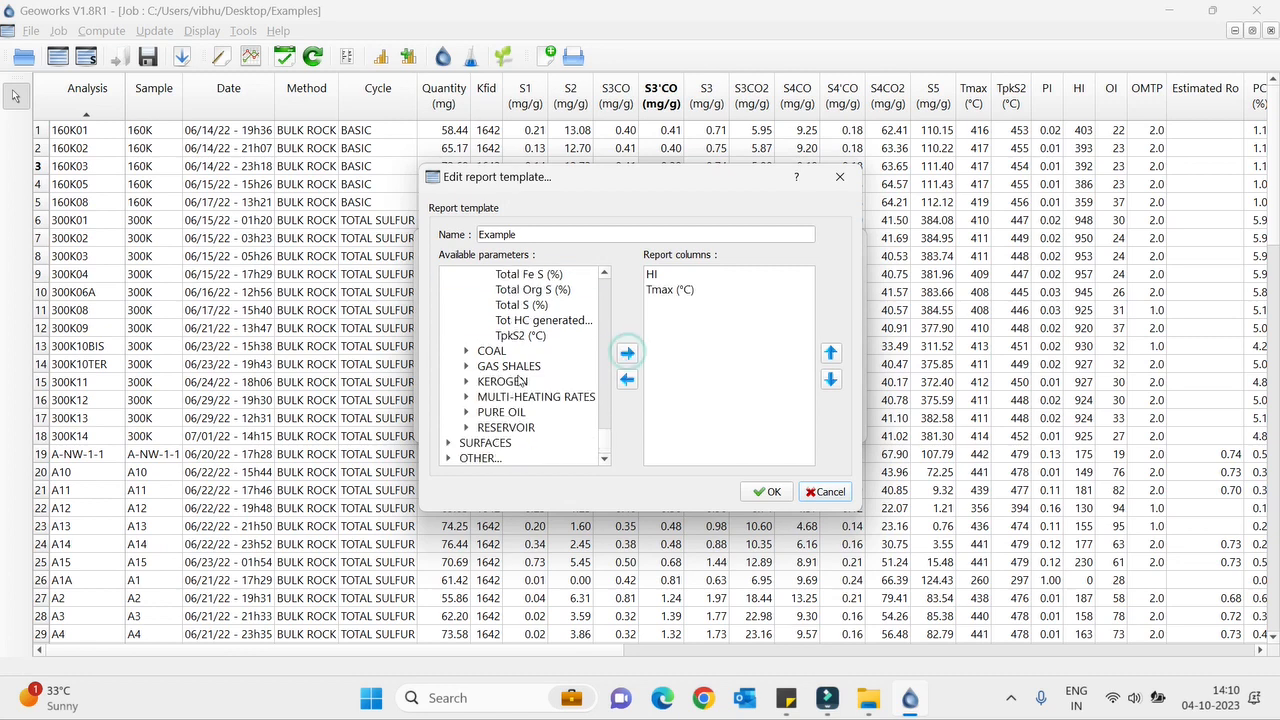
{"action": "left_click", "coordinate": [448, 443]}
{"action": "scroll", "coordinate": [470, 432], "scroll_direction": "down", "scroll_amount": 5}
{"action": "scroll", "coordinate": [470, 432], "scroll_direction": "up", "scroll_amount": 5}
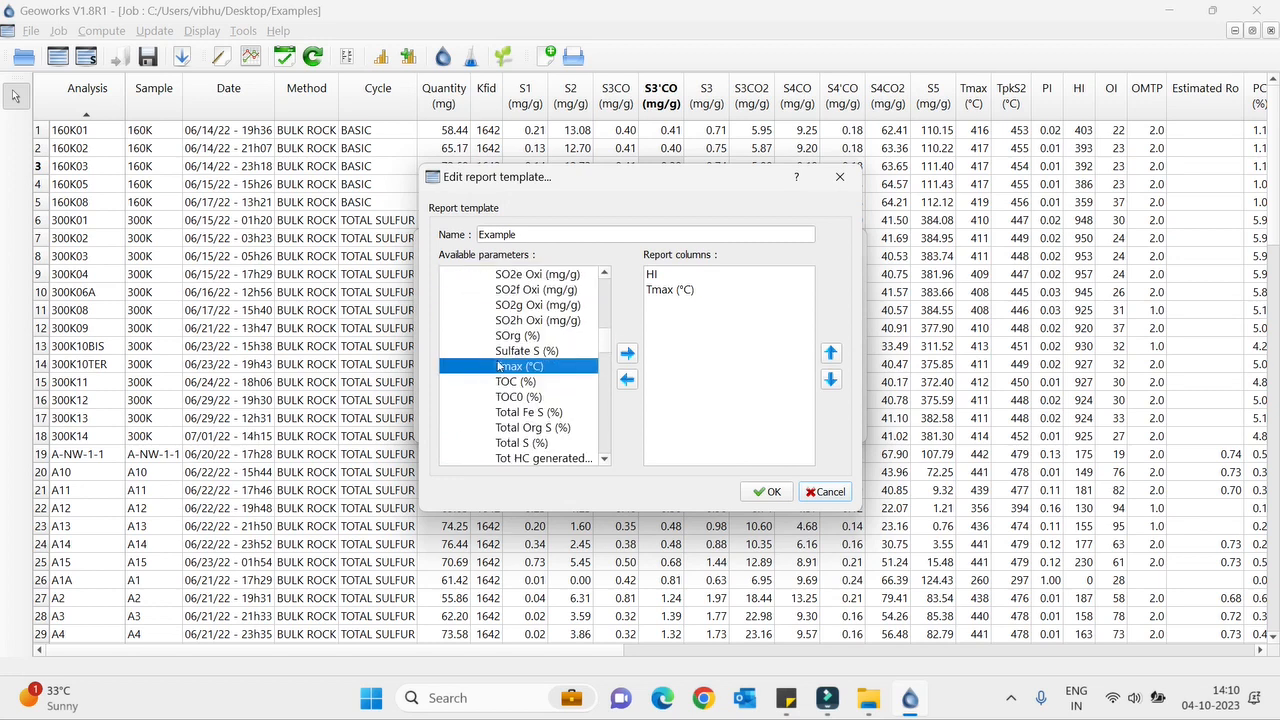
{"action": "scroll", "coordinate": [490, 400], "scroll_direction": "up", "scroll_amount": 10}
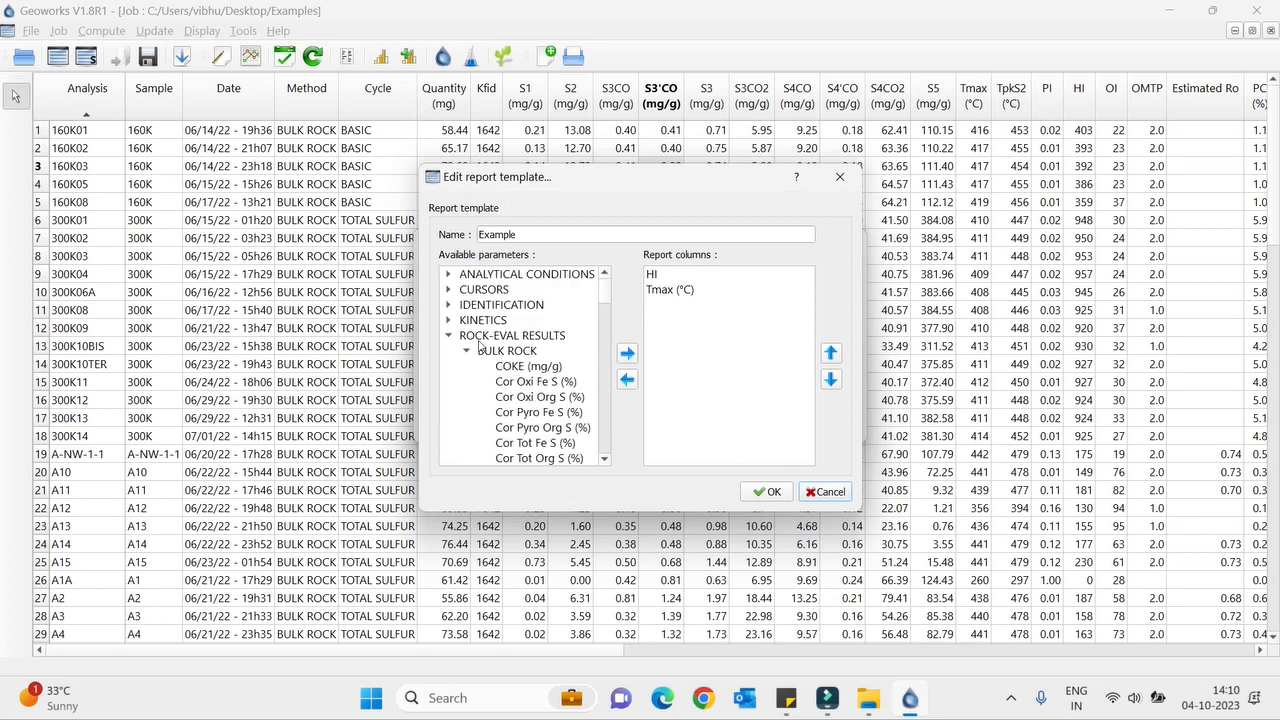
{"action": "left_click", "coordinate": [448, 275]}
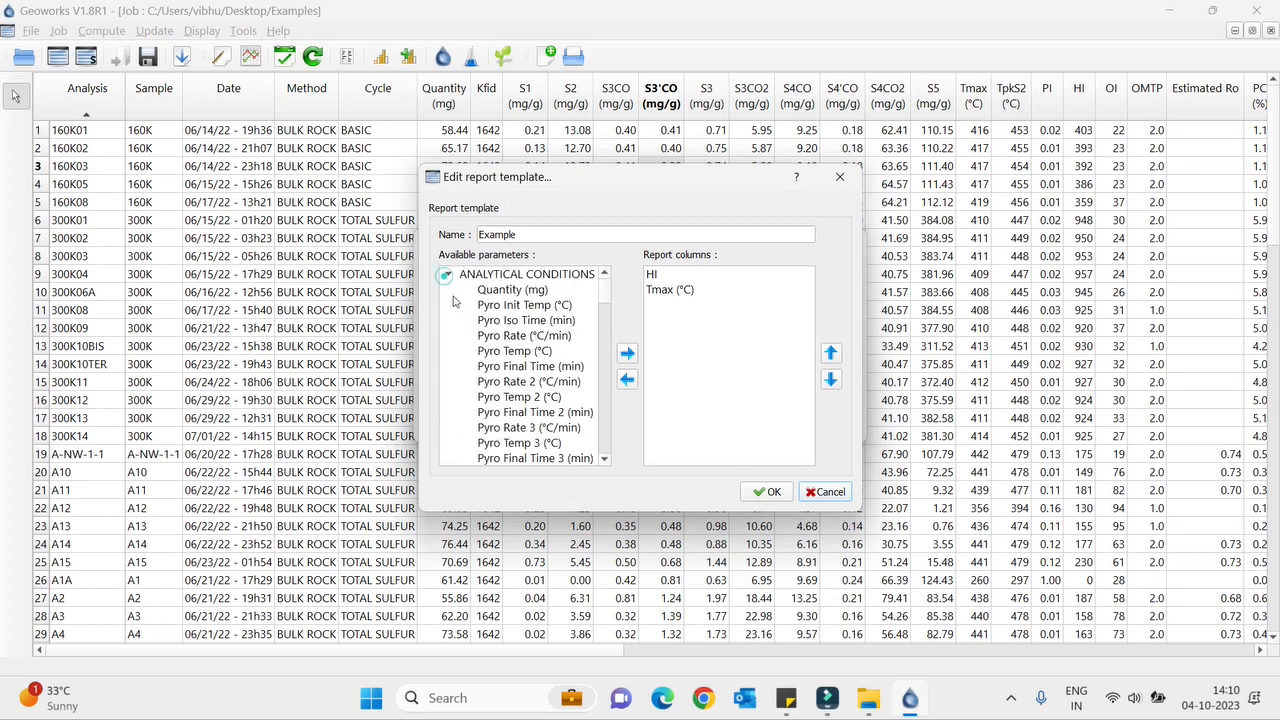
{"action": "left_click", "coordinate": [505, 290]}
{"action": "left_click", "coordinate": [626, 353]}
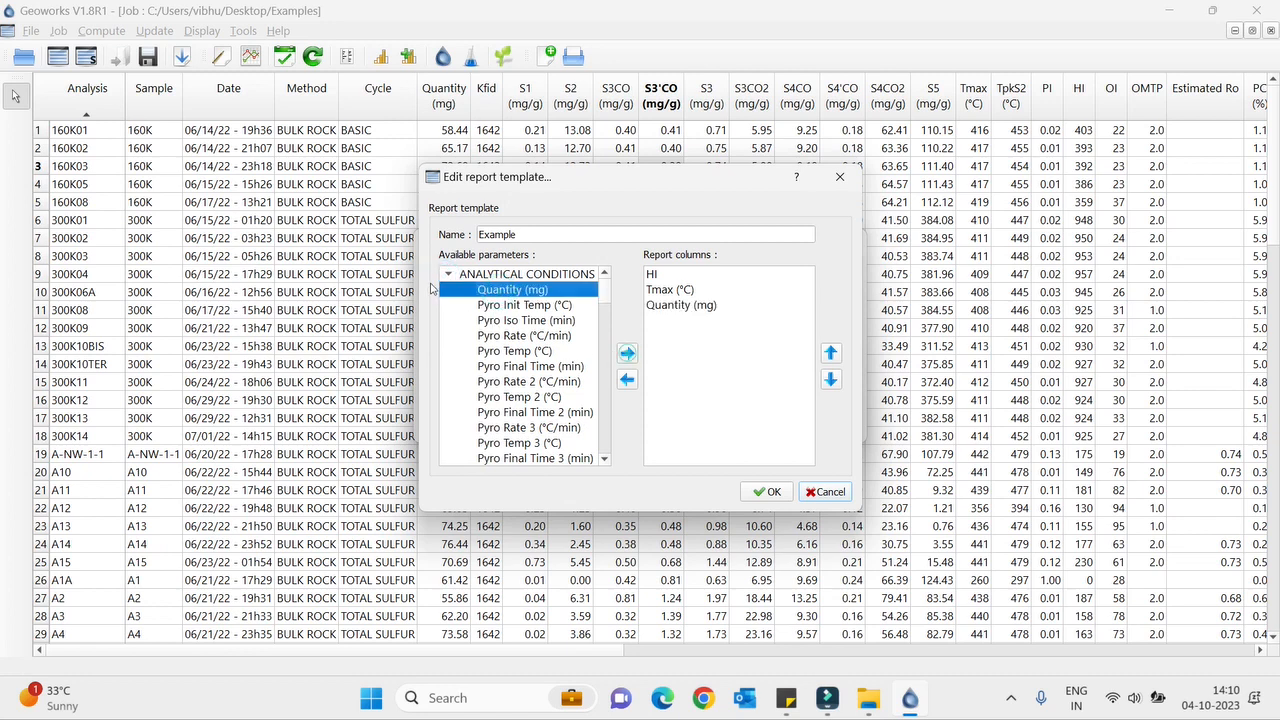
- Add the Analysis and Sample identification parameters to the template's report columns
{"action": "left_click", "coordinate": [448, 274]}
{"action": "left_click", "coordinate": [449, 305]}
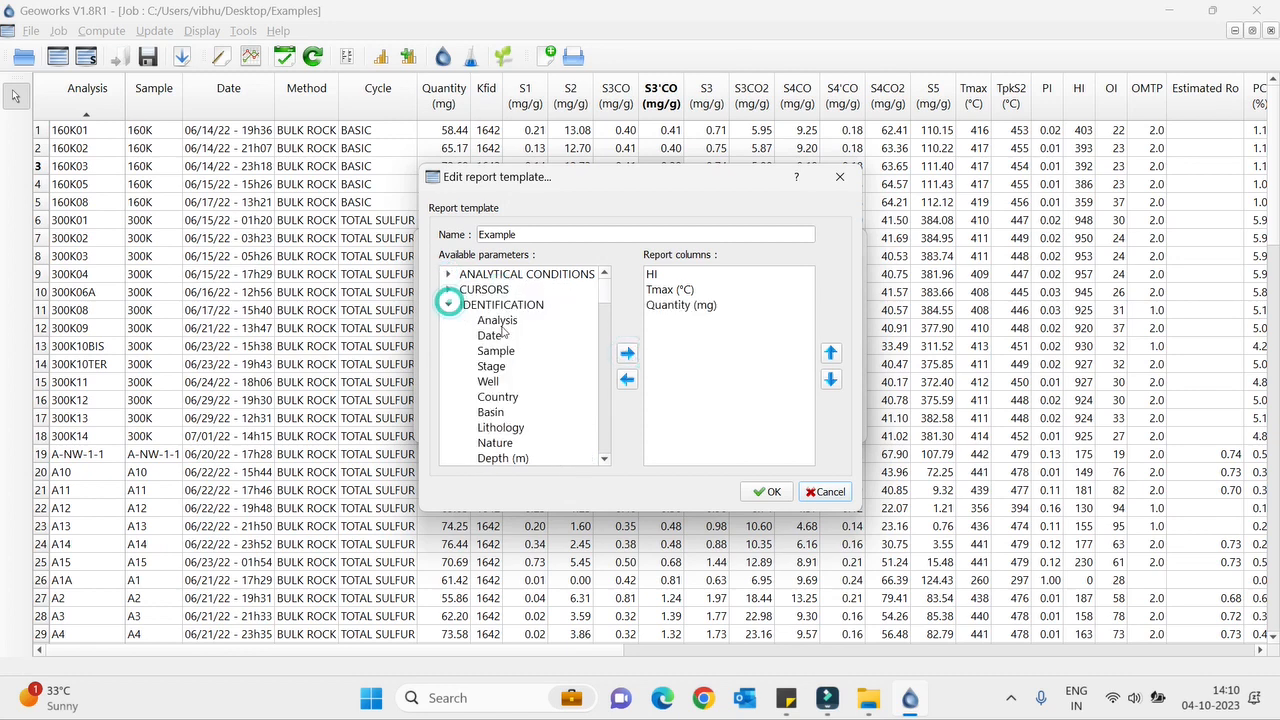
{"action": "left_click", "coordinate": [497, 320]}
{"action": "left_click", "coordinate": [626, 353]}
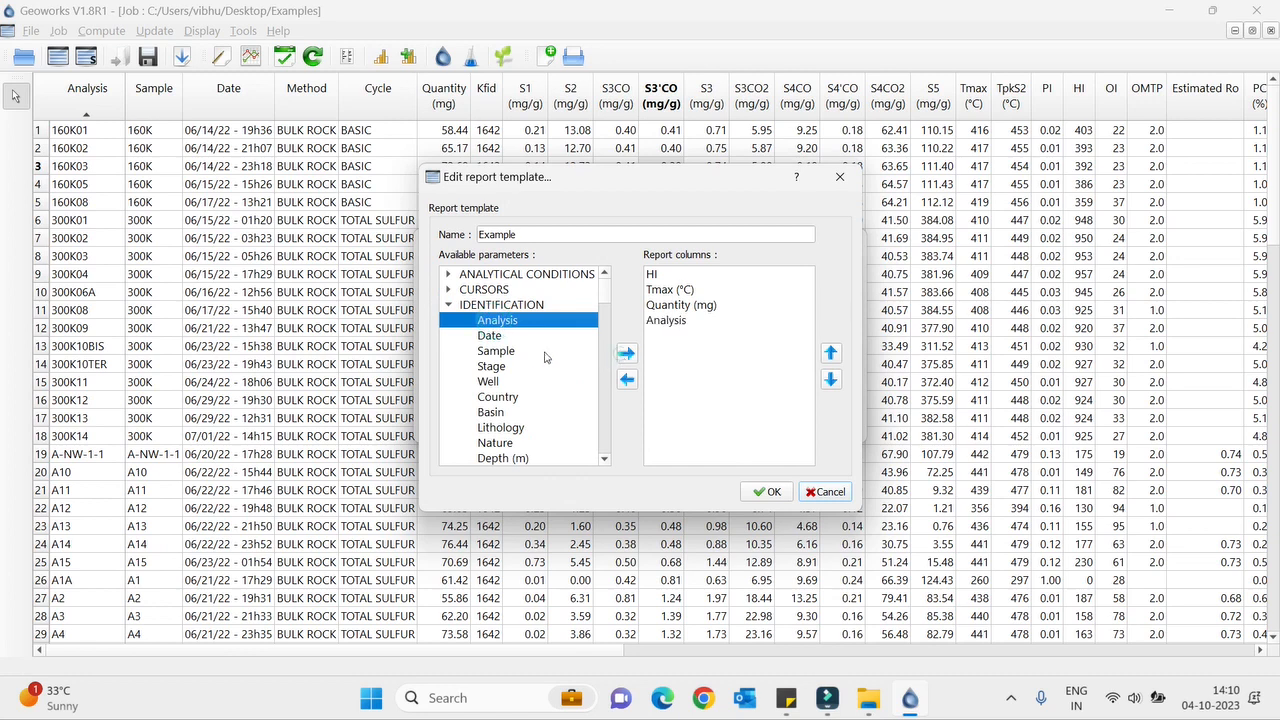
{"action": "left_click", "coordinate": [522, 351]}
{"action": "left_click", "coordinate": [626, 353]}
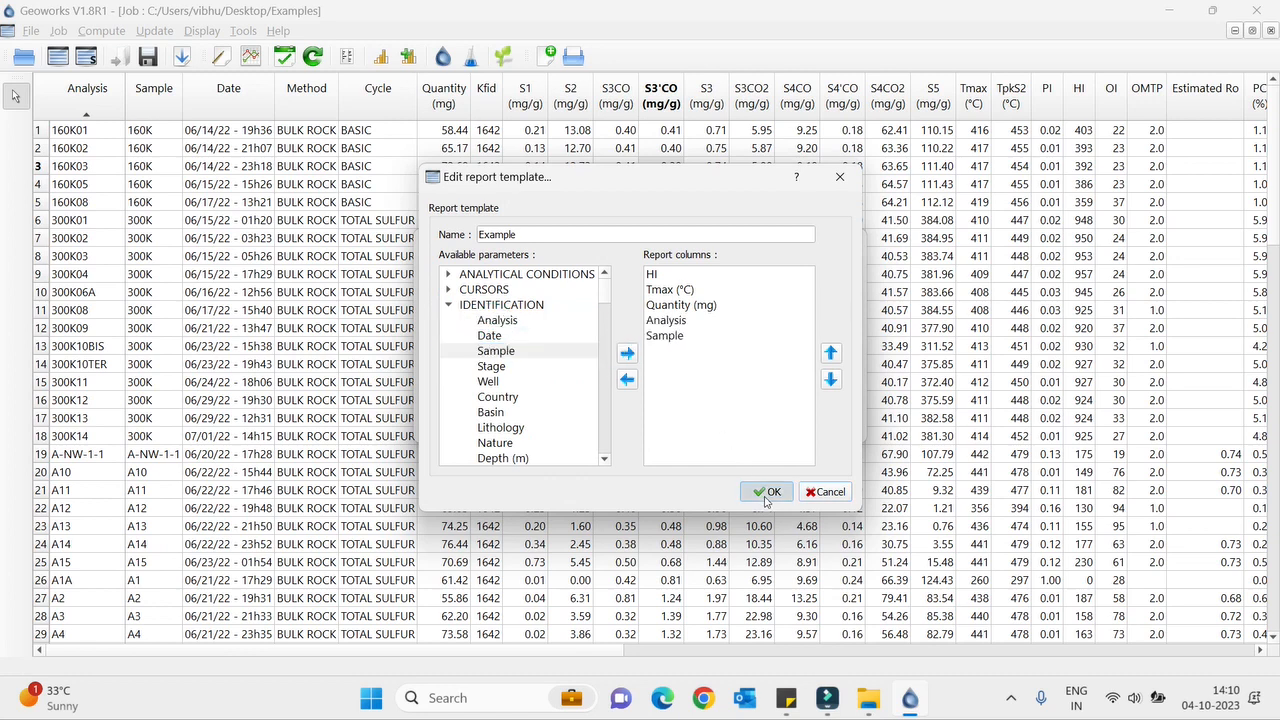
- Save the Example report template and apply it to the job table
{"action": "left_click", "coordinate": [768, 491]}
{"action": "left_click", "coordinate": [471, 323]}
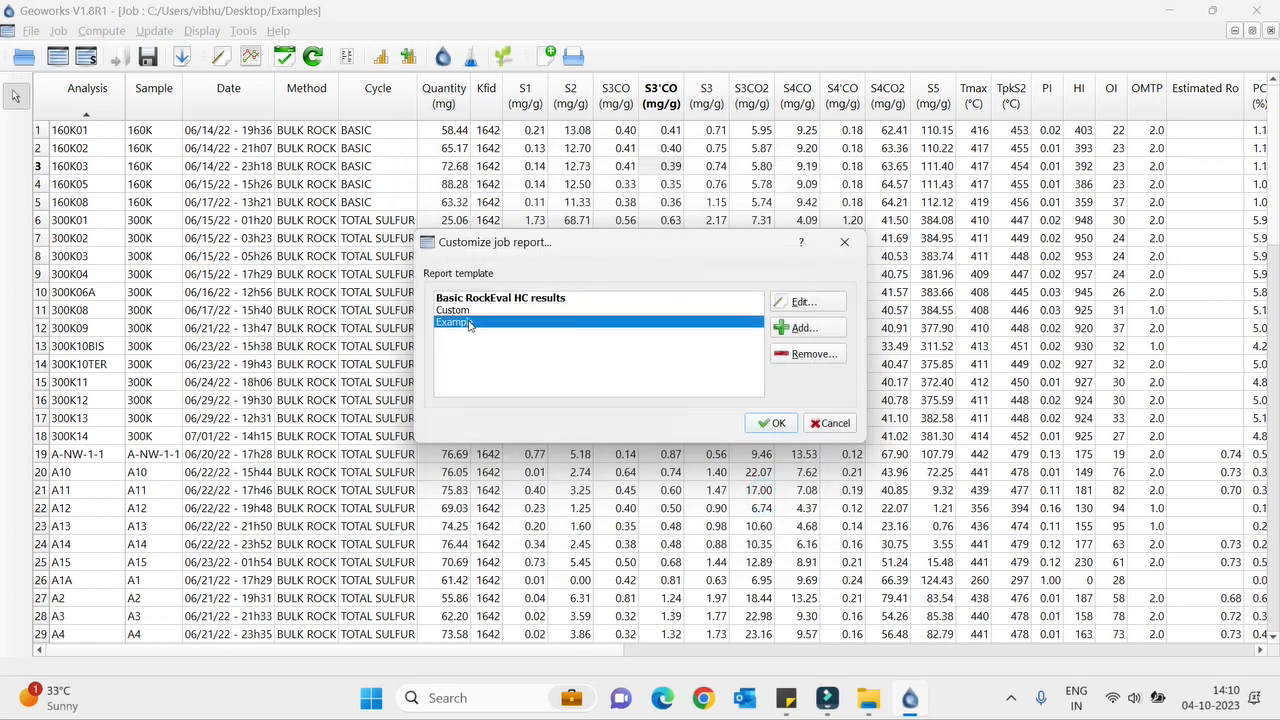
{"action": "left_click", "coordinate": [778, 423]}
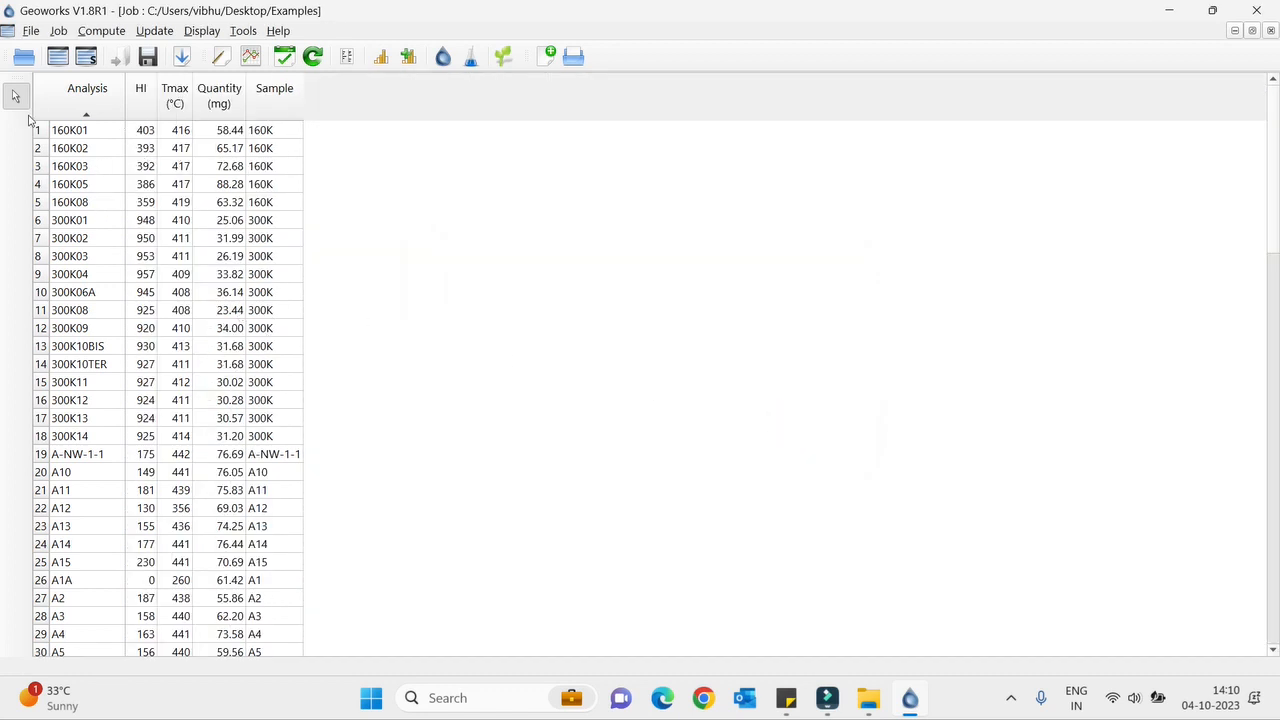
- Export the customized job table as a PDF document named 123, look through it and close it
{"action": "left_click", "coordinate": [31, 31]}
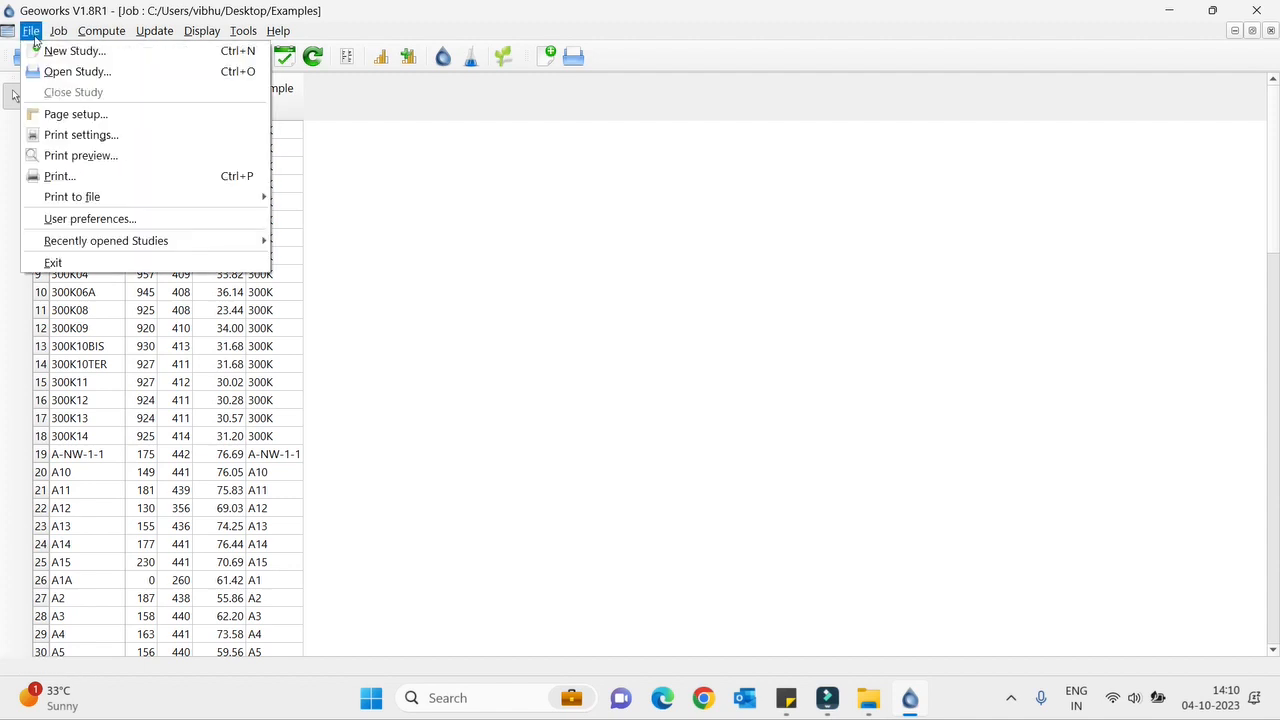
{"action": "mouse_move", "coordinate": [76, 197]}
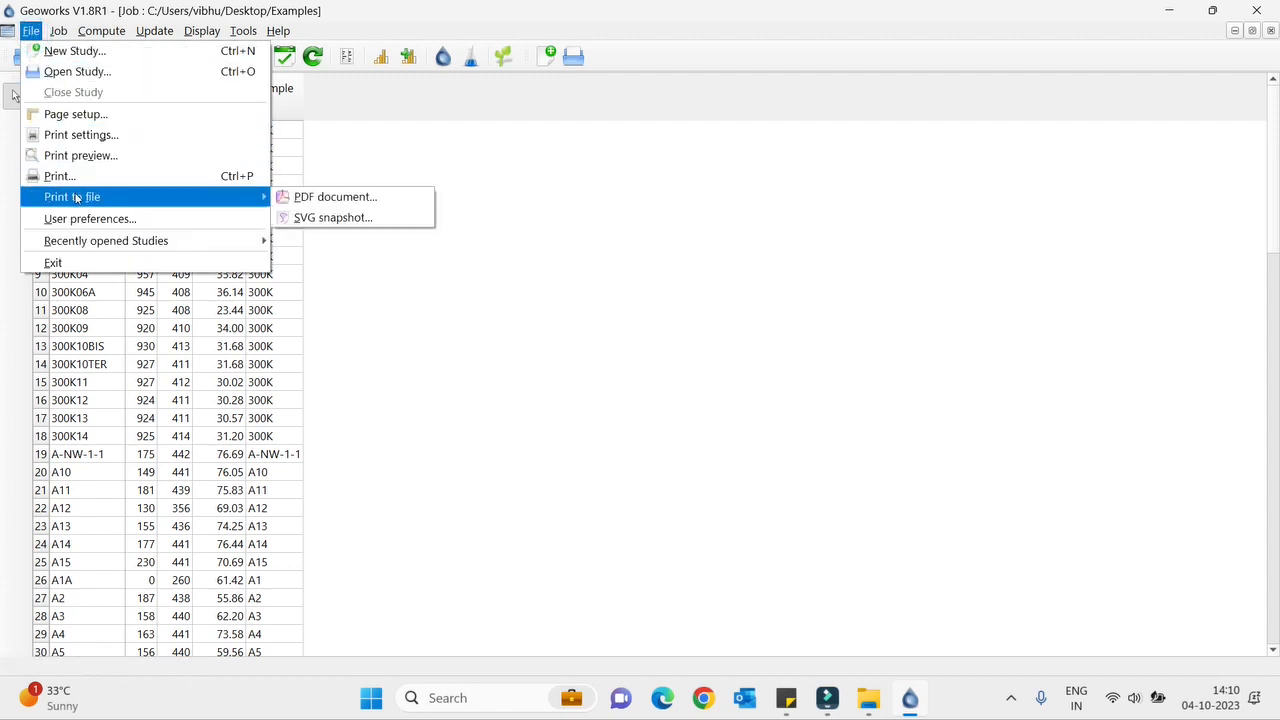
{"action": "left_click", "coordinate": [300, 197]}
{"action": "type", "text": "1"}
{"action": "key", "text": "Return"}
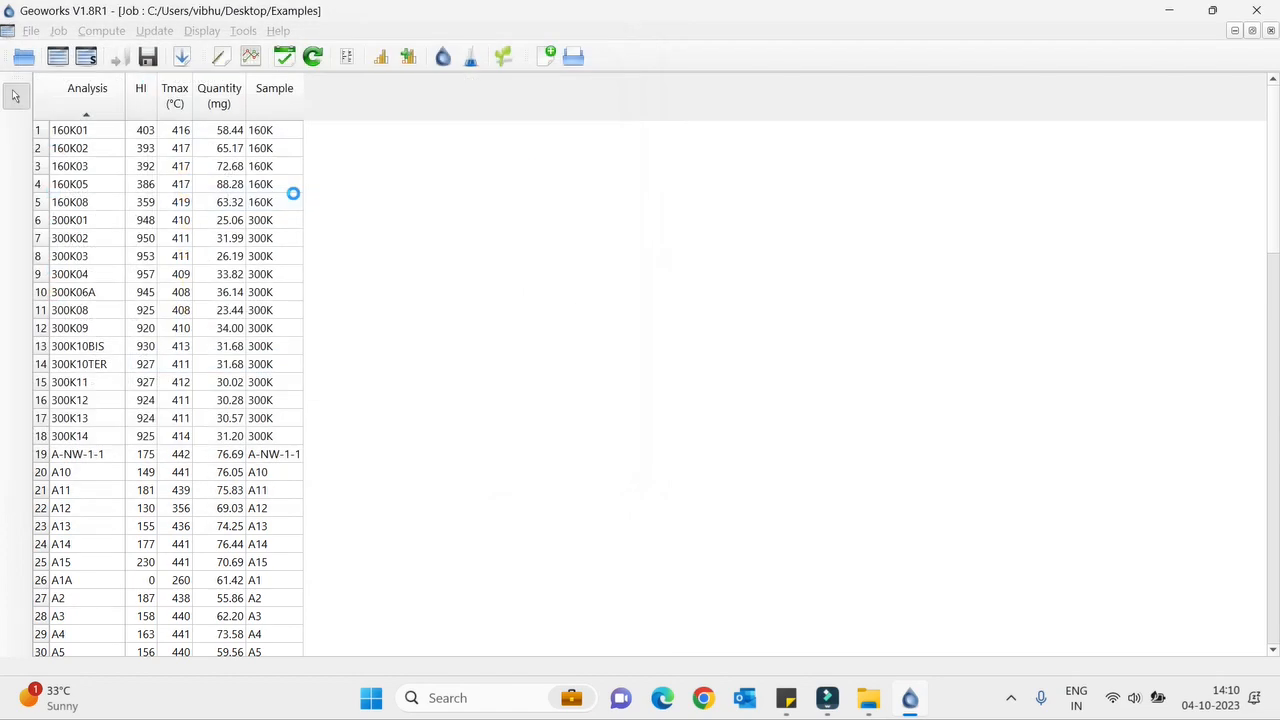
{"action": "scroll", "coordinate": [1097, 290], "scroll_direction": "down", "scroll_amount": 10}
{"action": "left_click", "coordinate": [1257, 11]}
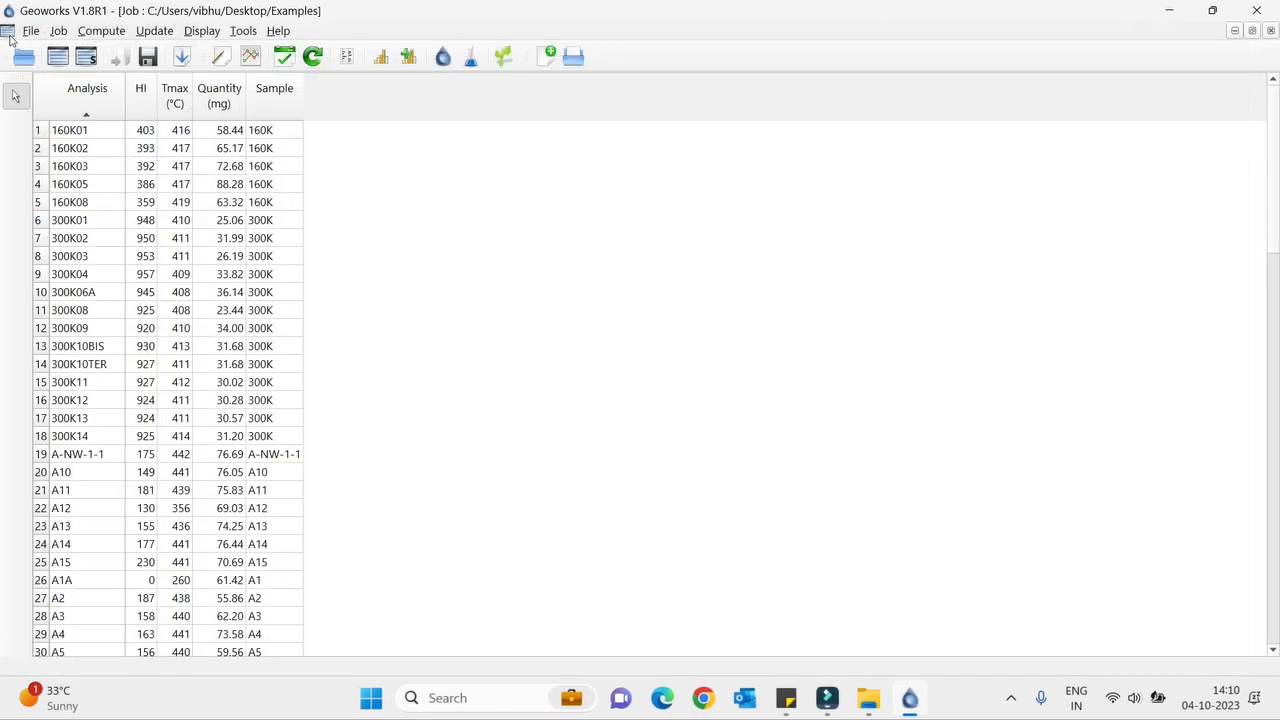
- Export an SVG snapshot of the job table to the Desktop under the file name 234
{"action": "left_click", "coordinate": [30, 31]}
{"action": "mouse_move", "coordinate": [90, 197]}
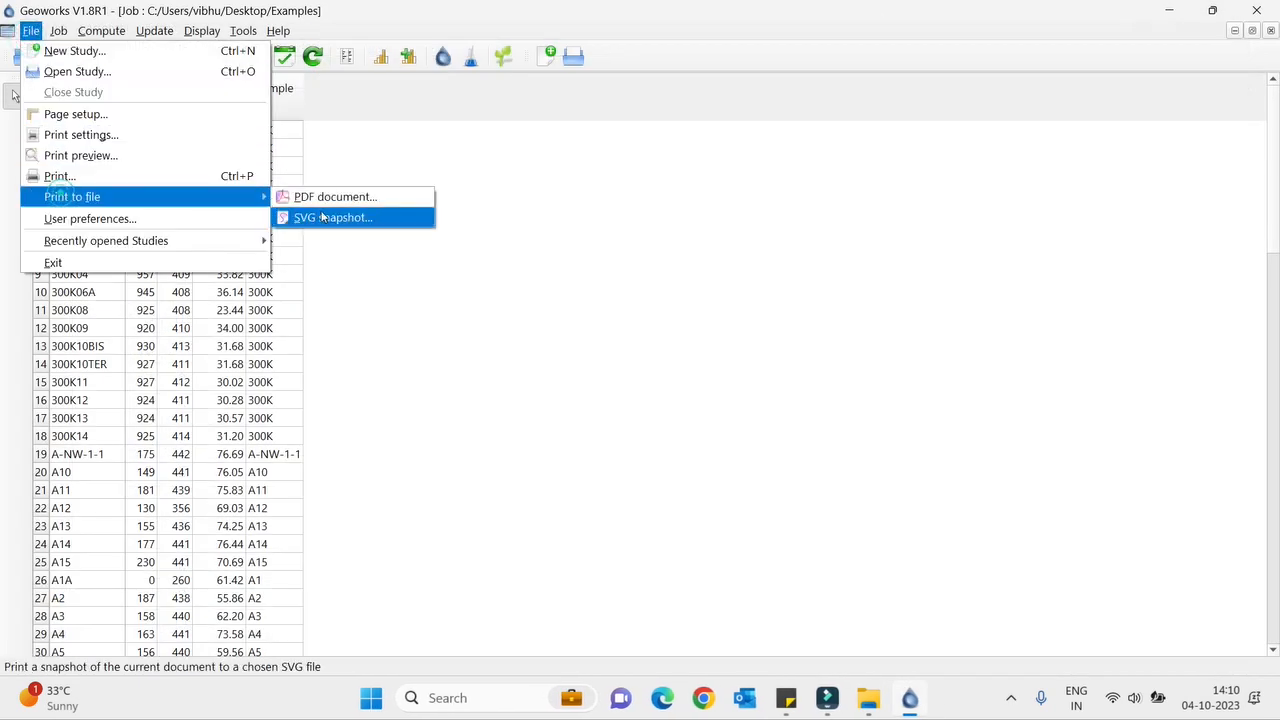
{"action": "left_click", "coordinate": [328, 218]}
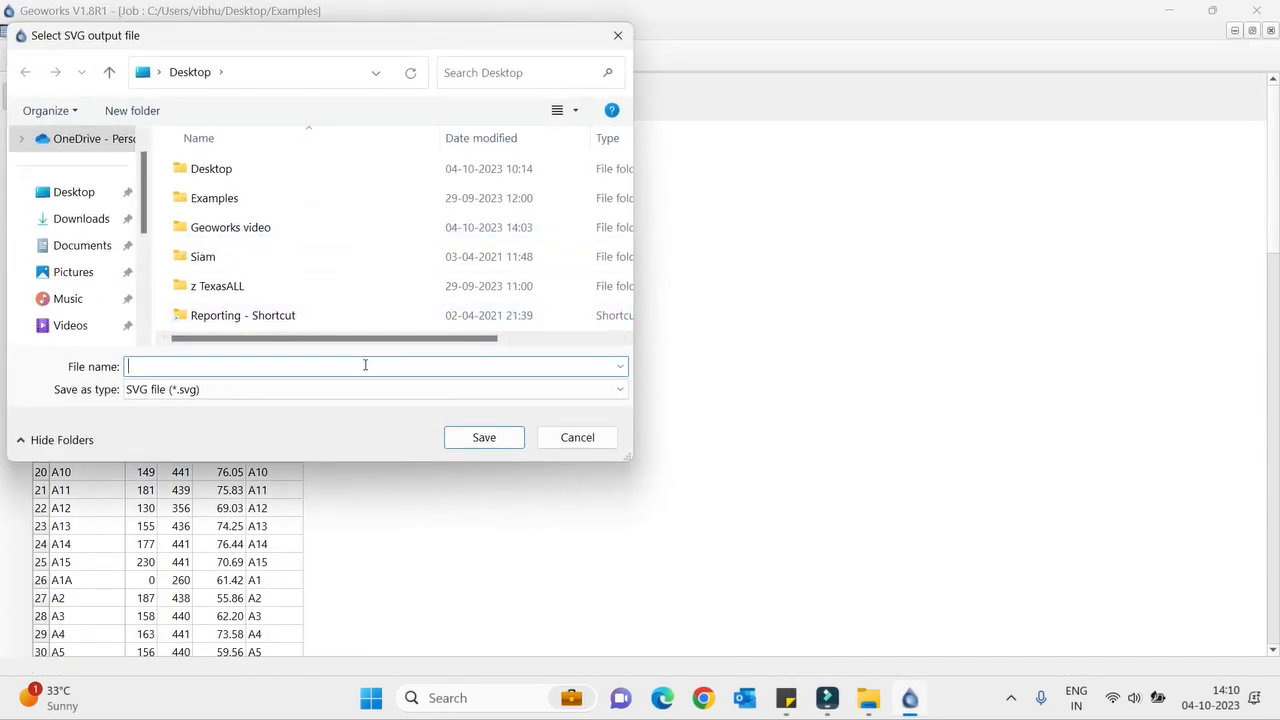
{"action": "type", "text": "234"}
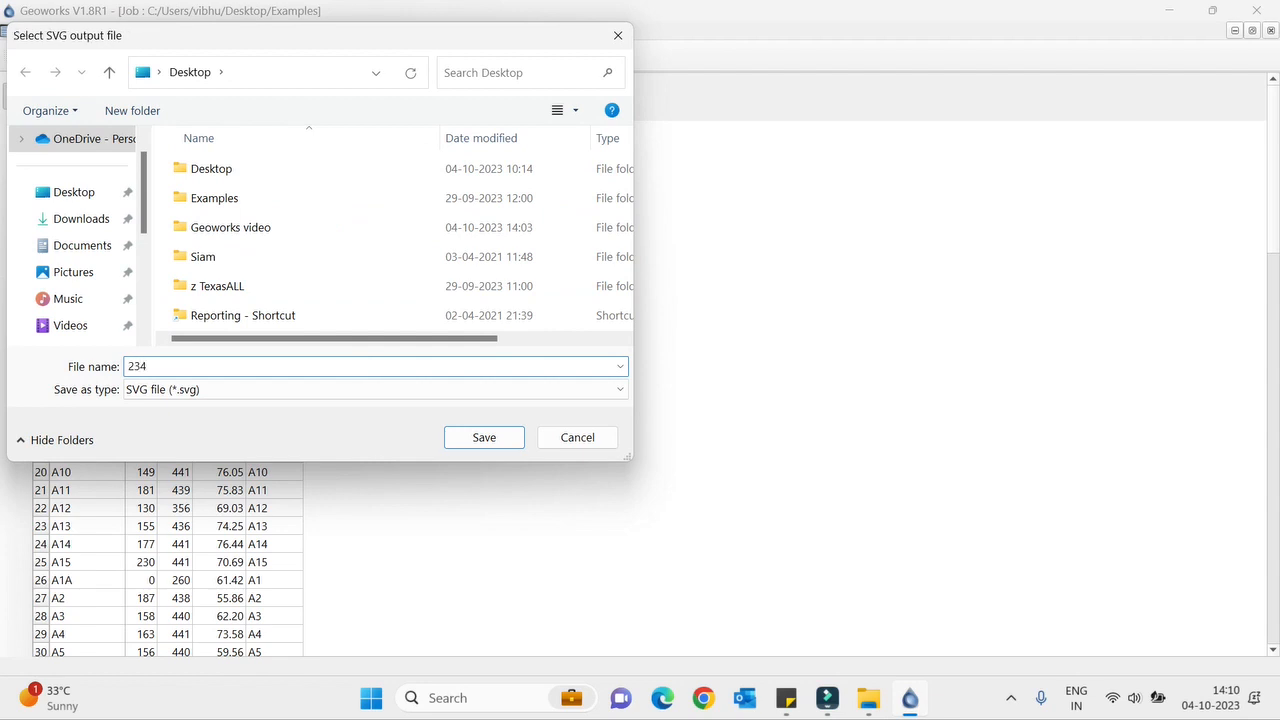
{"action": "key", "text": "Return"}
- Open the exported 234 SVG file from the desktop, view it, close it and return to Geoworks
{"action": "key", "text": "super+d"}
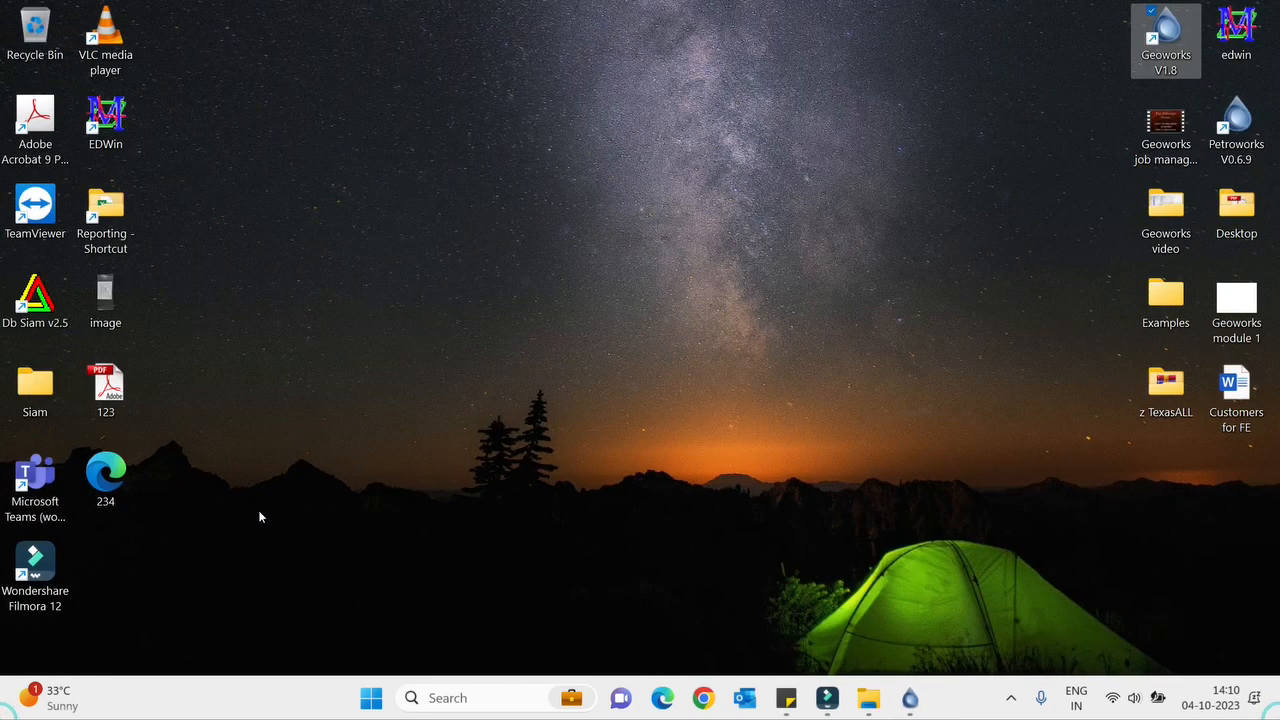
{"action": "double_click", "coordinate": [90, 474]}
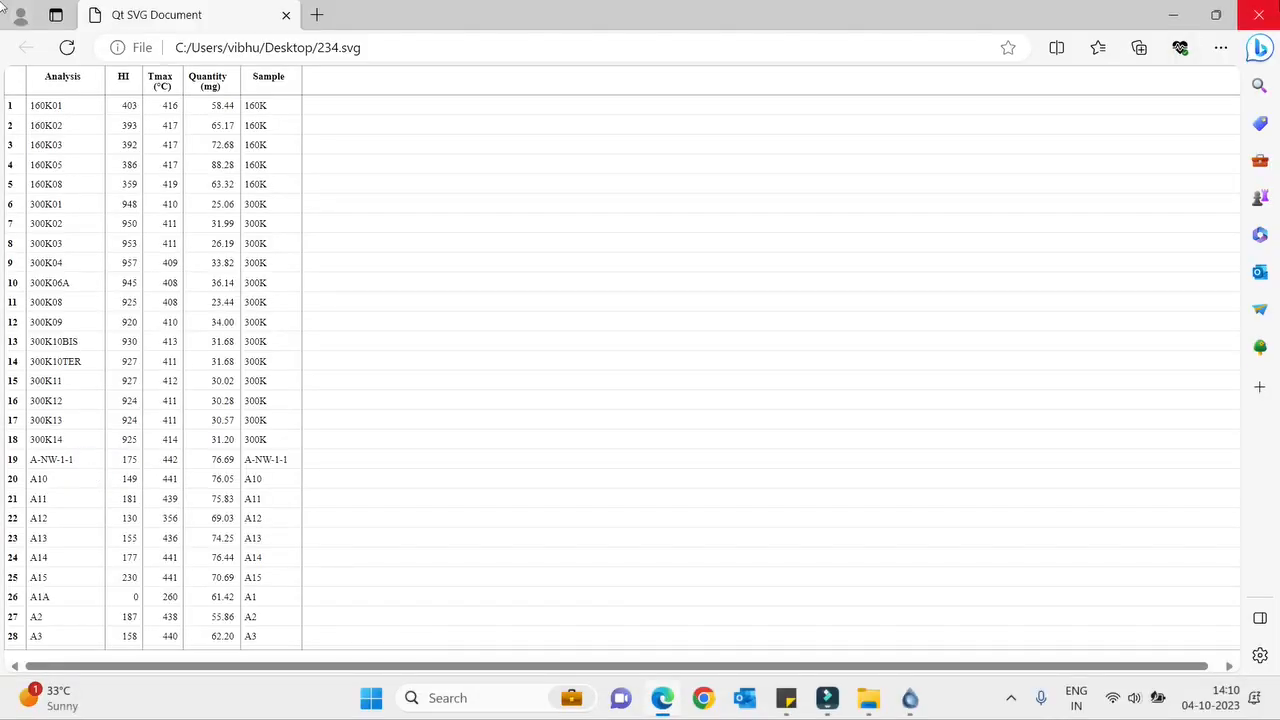
{"action": "left_click", "coordinate": [1258, 14]}
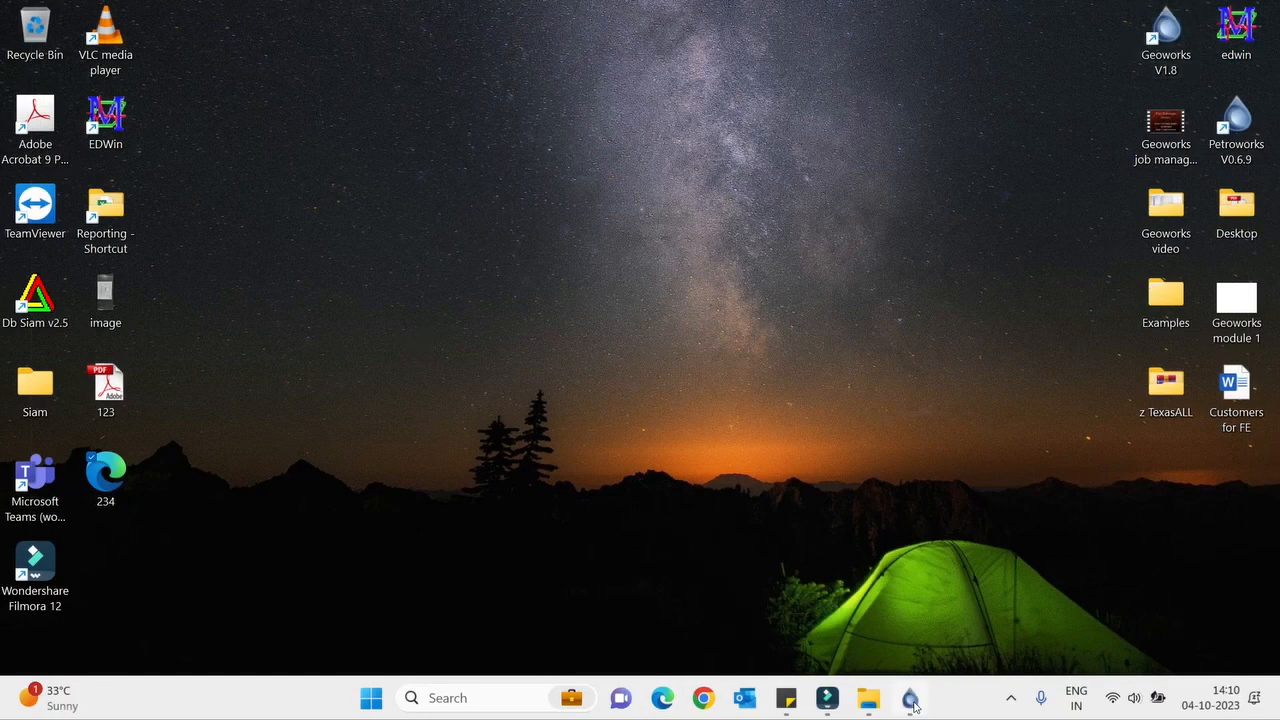
{"action": "left_click", "coordinate": [910, 701]}
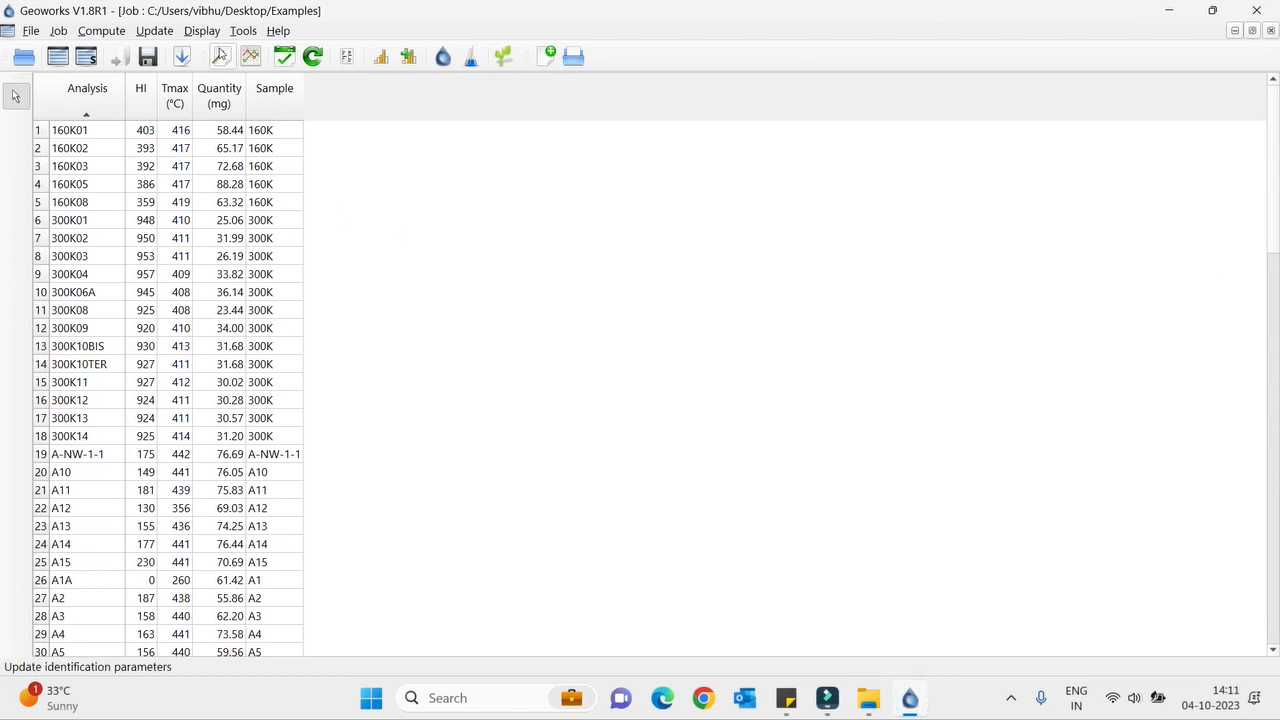
{"action": "left_click", "coordinate": [240, 36]}
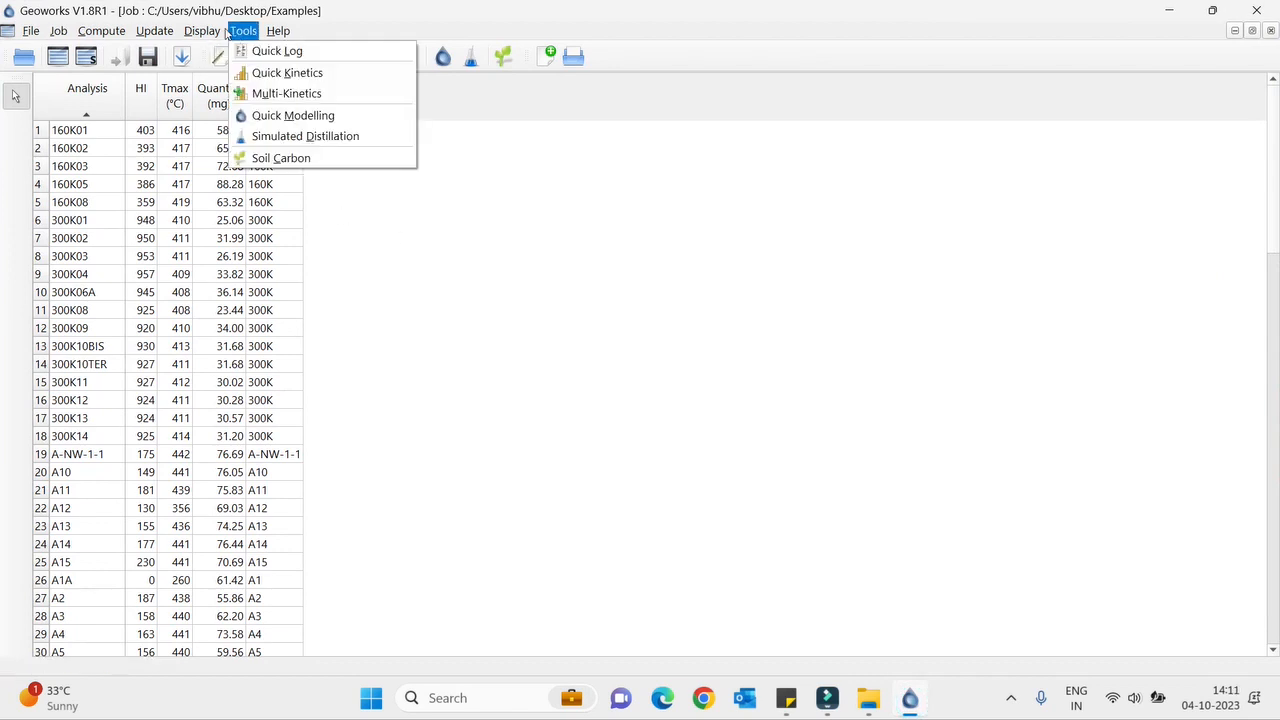
{"action": "left_click", "coordinate": [481, 101]}
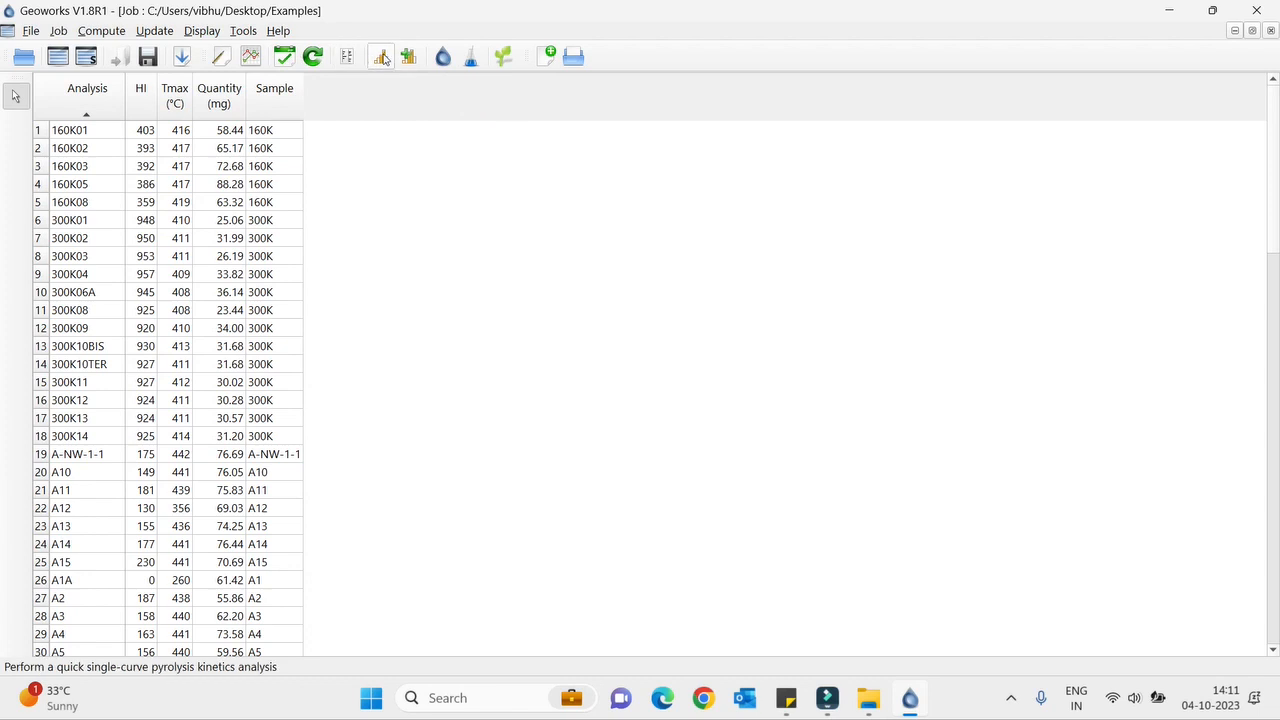
- Open the curve view of analysis 160K01 and show all its pyrolysis HC, CO, CO2, SO2 and oxidation CO, CO2, SO2 curves
{"action": "left_click", "coordinate": [252, 56]}
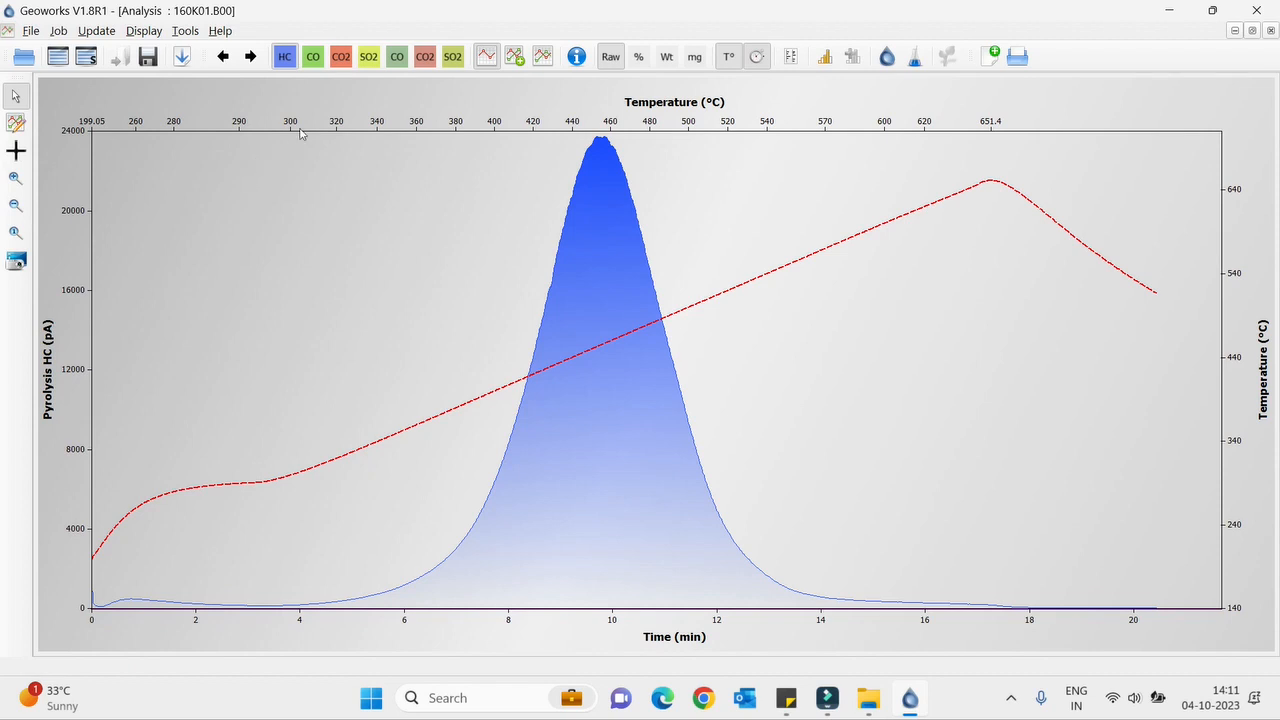
{"action": "left_click", "coordinate": [310, 54]}
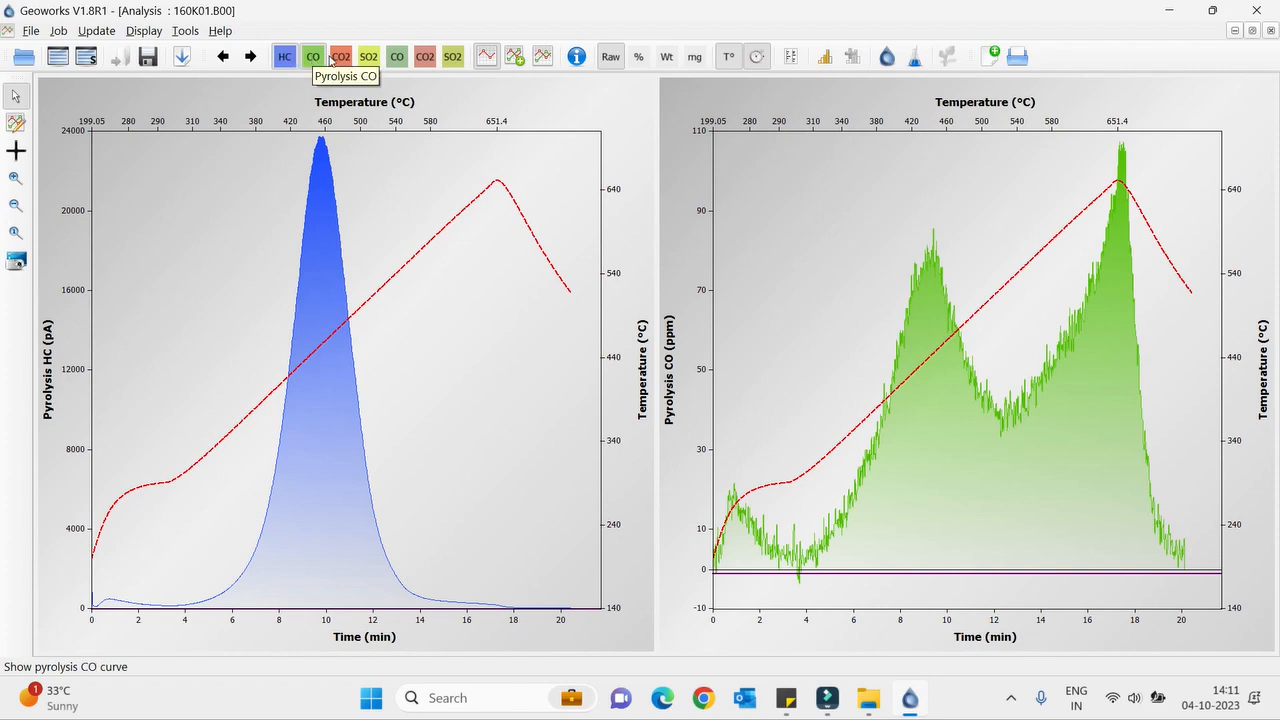
{"action": "left_click", "coordinate": [339, 62]}
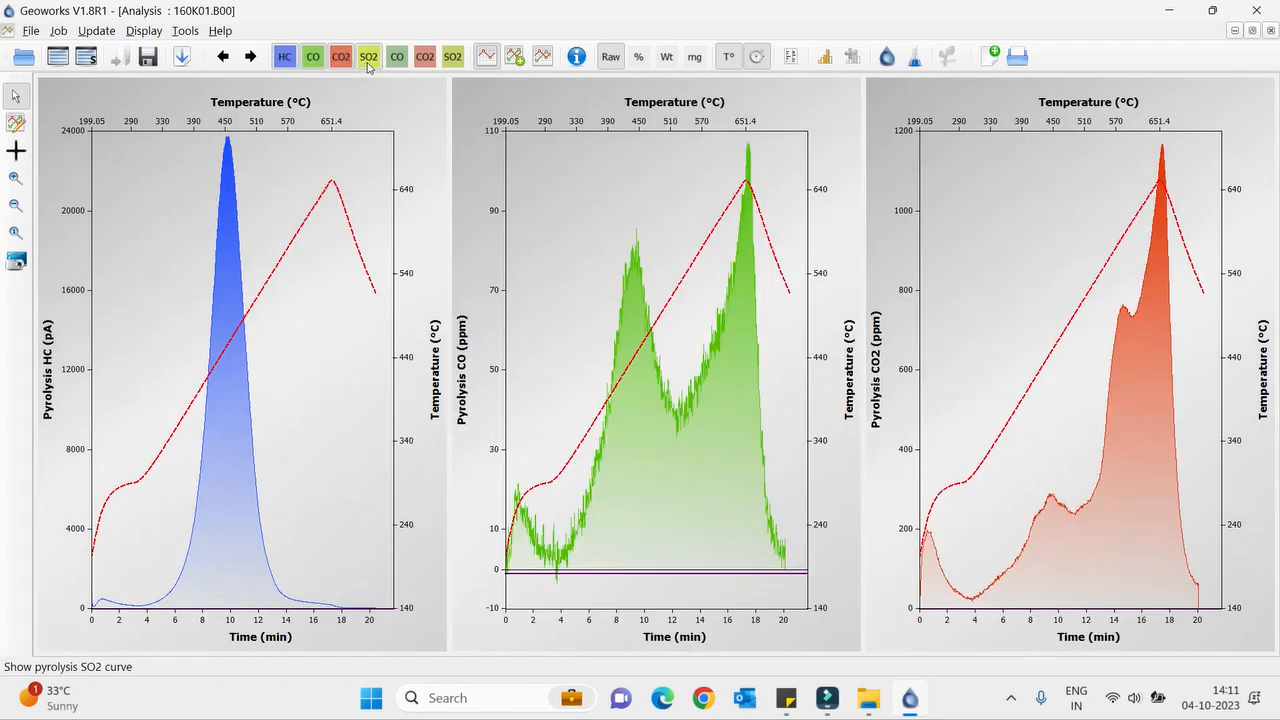
{"action": "left_click", "coordinate": [368, 57]}
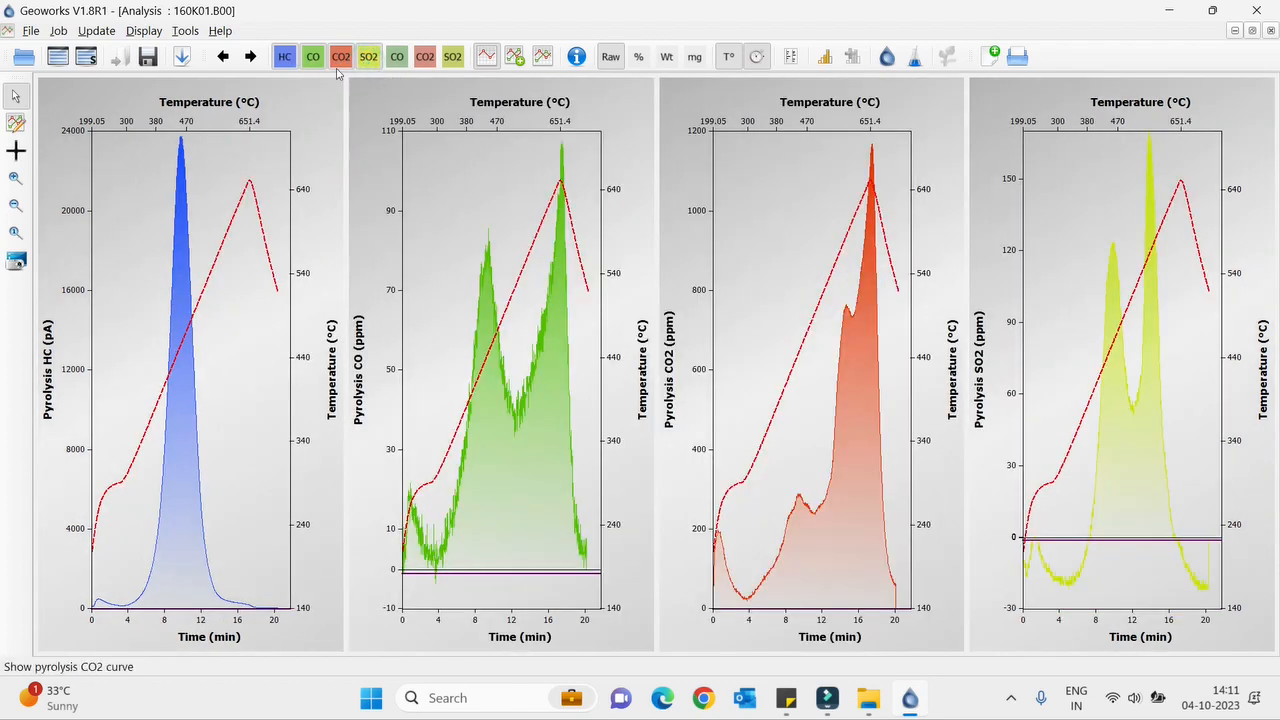
{"action": "left_click", "coordinate": [397, 57]}
{"action": "left_click", "coordinate": [426, 57]}
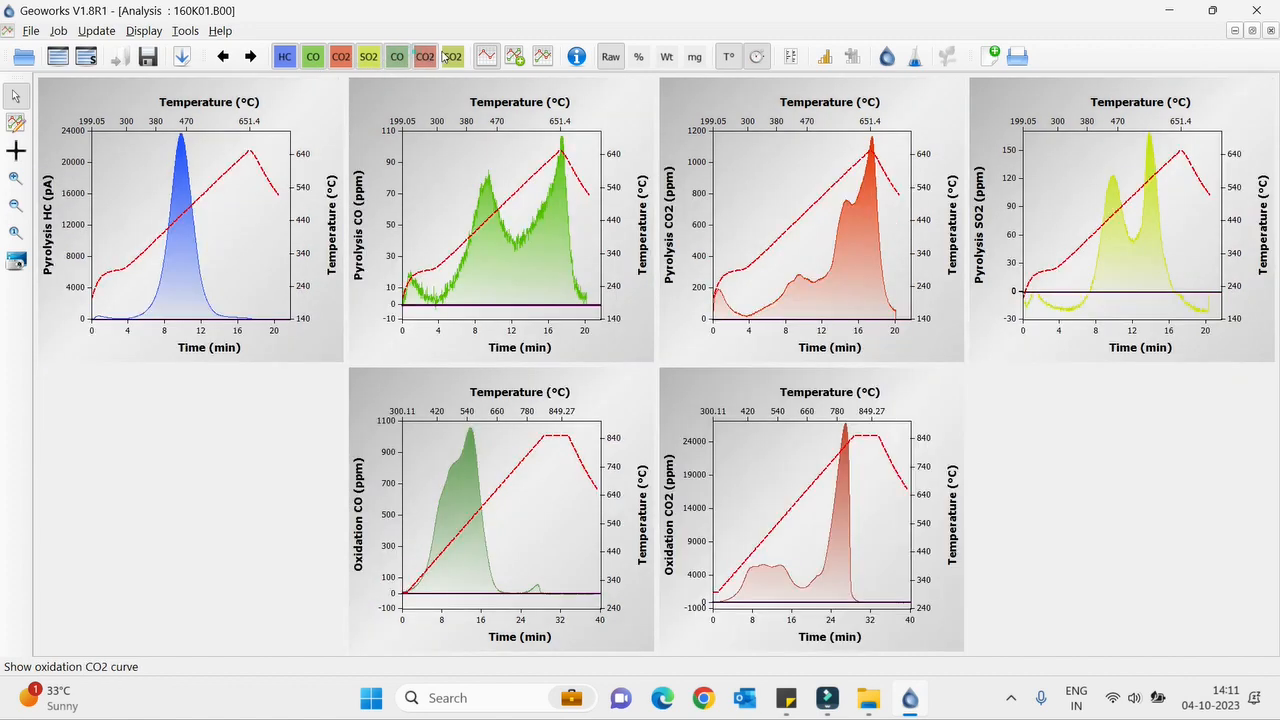
{"action": "left_click", "coordinate": [452, 57]}
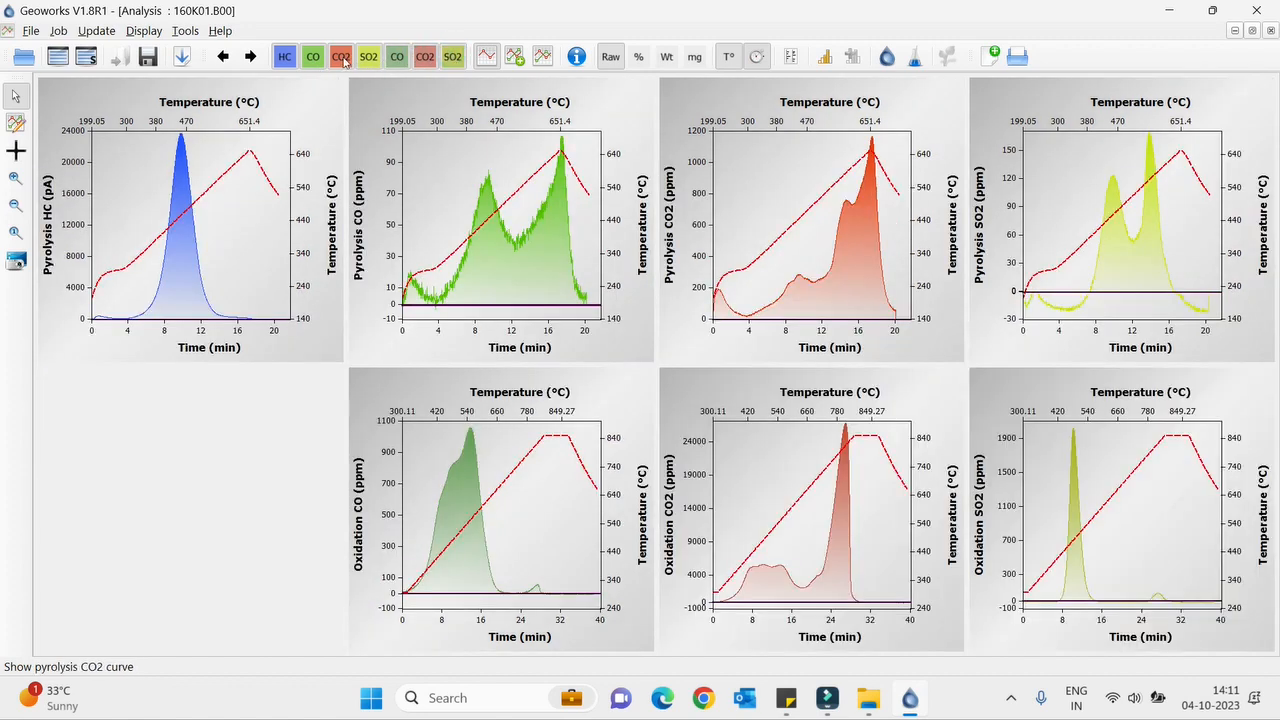
- Hide the pyrolysis HC, CO, CO2 and SO2 curves so only the oxidation curves are displayed
{"action": "left_click", "coordinate": [295, 58]}
{"action": "left_click", "coordinate": [285, 57]}
{"action": "left_click", "coordinate": [312, 57]}
{"action": "left_click", "coordinate": [285, 57]}
{"action": "left_click", "coordinate": [341, 57]}
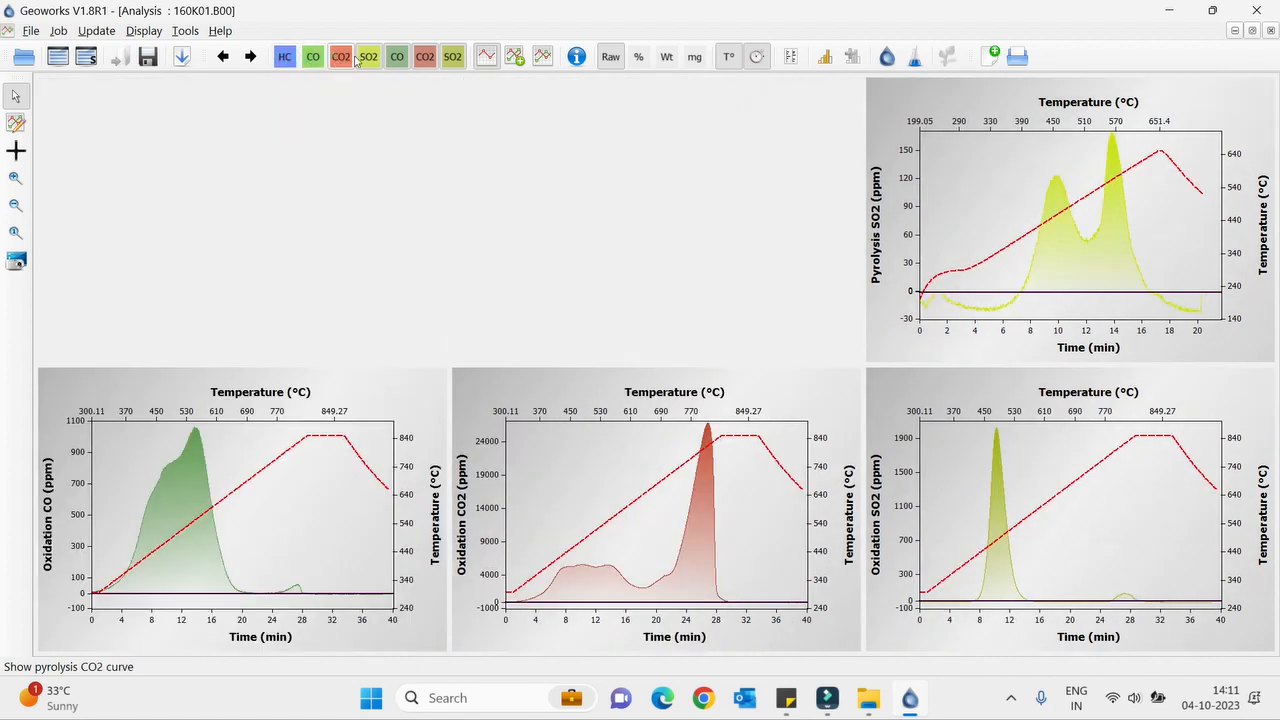
{"action": "left_click", "coordinate": [369, 57]}
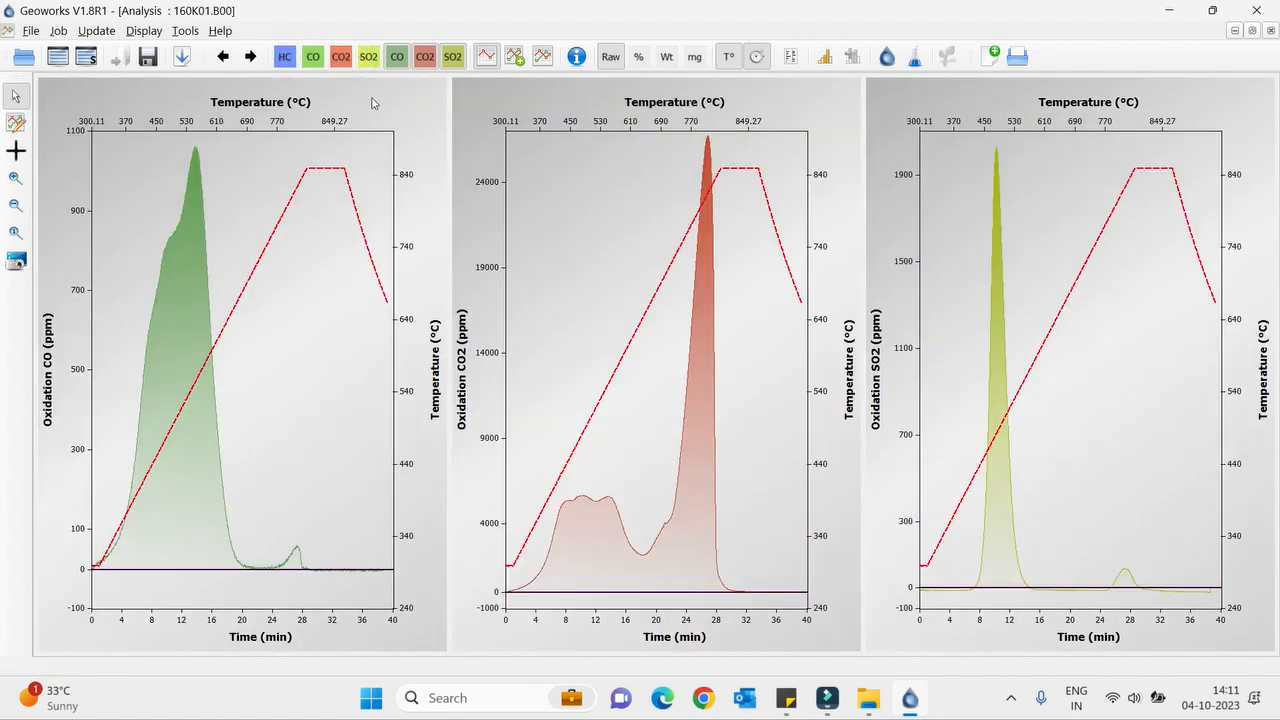
- Show the pyrolysis HC, CO, CO2 and SO2 curves again alongside the oxidation curves
{"action": "left_click", "coordinate": [285, 57]}
{"action": "left_click", "coordinate": [312, 57]}
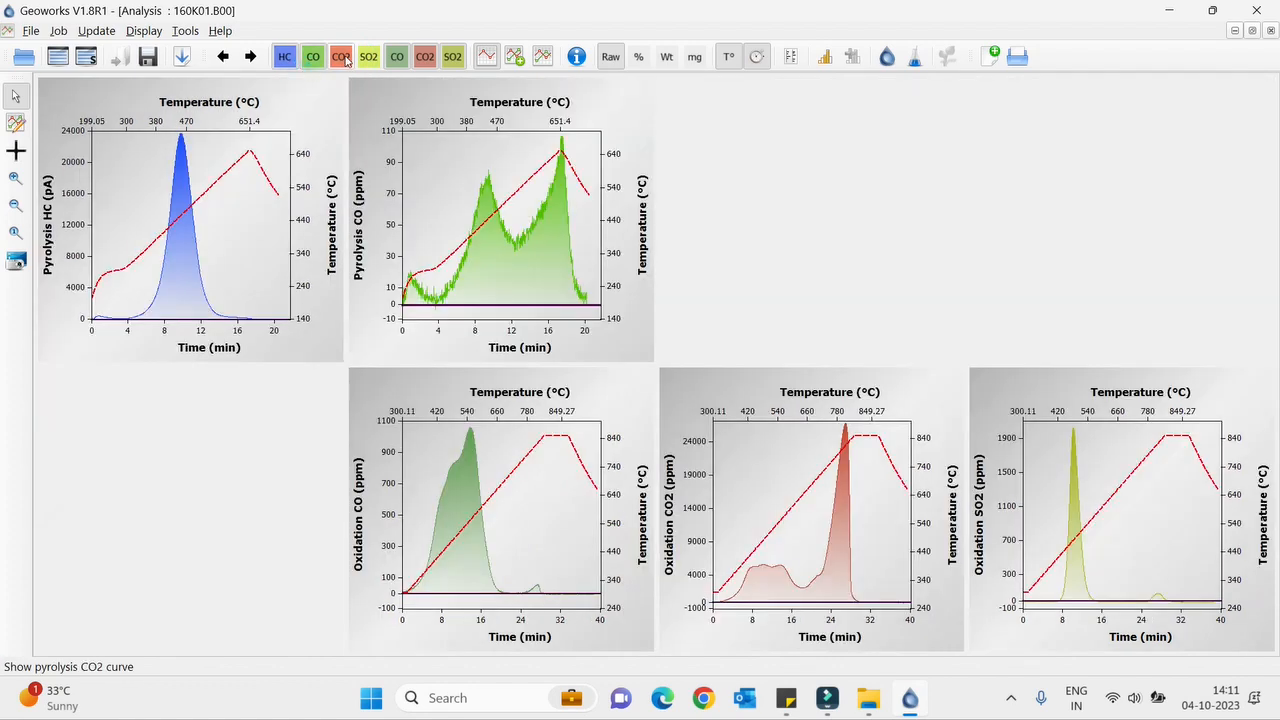
{"action": "left_click", "coordinate": [341, 57]}
{"action": "left_click", "coordinate": [369, 57]}
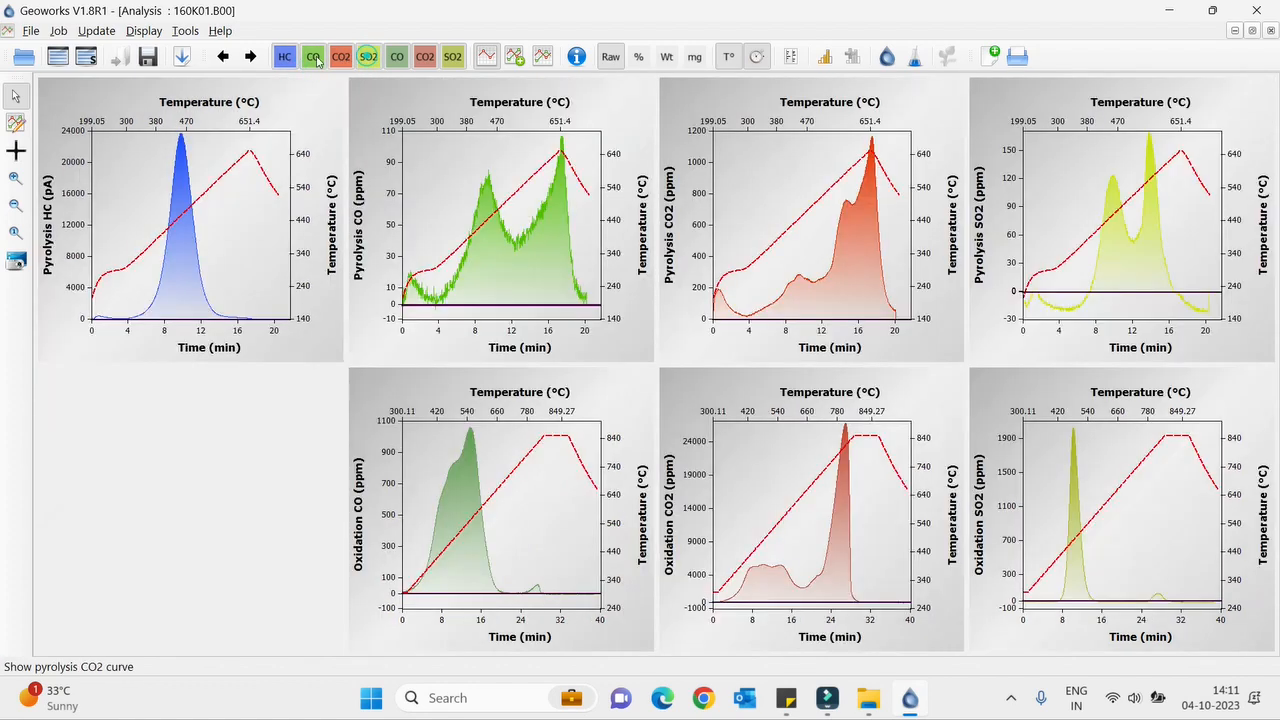
- Browse the job's analyses forward to 300K02 and back to V-1-8
{"action": "left_click", "coordinate": [252, 57]}
{"action": "left_click", "coordinate": [252, 57]}
{"action": "left_click", "coordinate": [252, 57]}
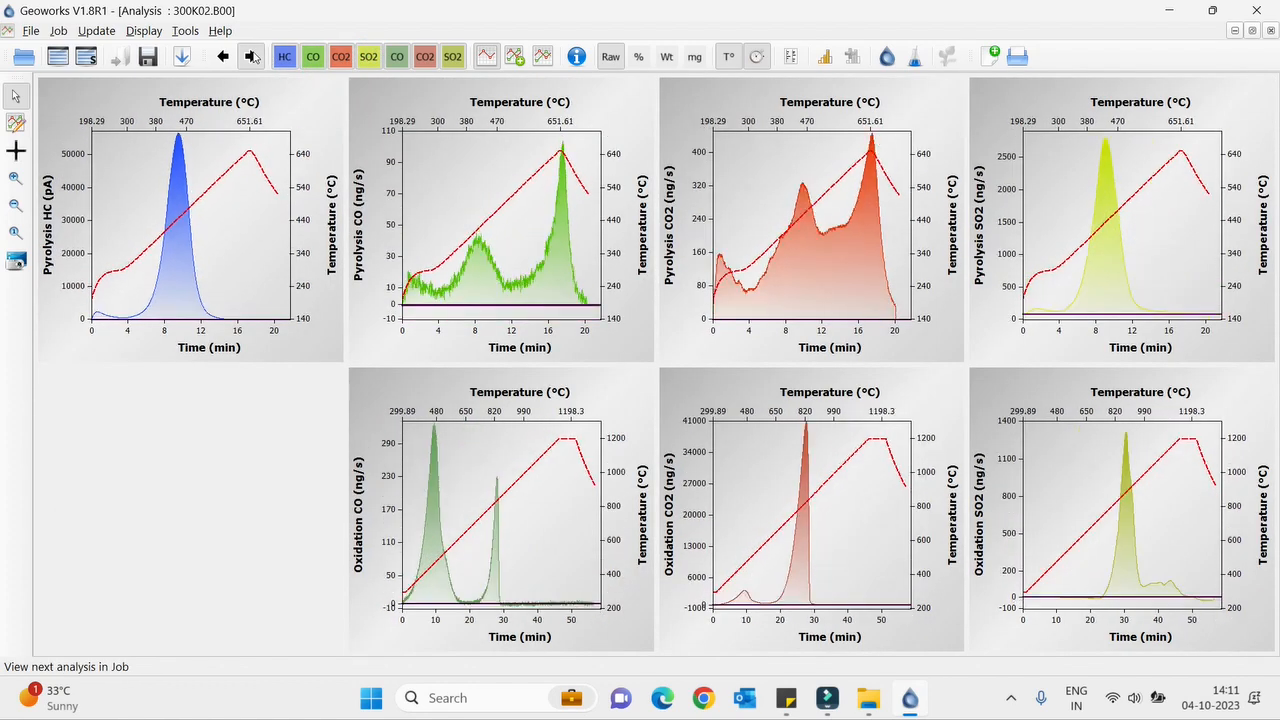
{"action": "left_click", "coordinate": [223, 57]}
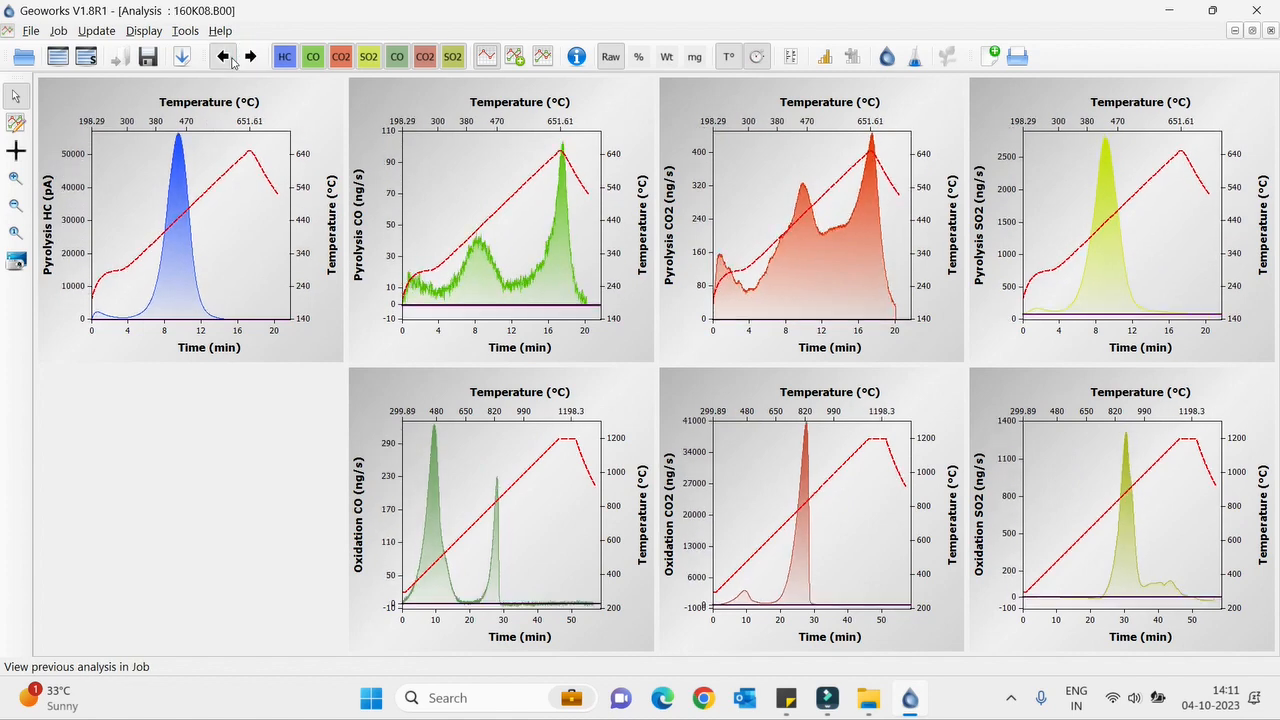
{"action": "left_click", "coordinate": [223, 57]}
{"action": "left_click", "coordinate": [223, 57]}
{"action": "left_click", "coordinate": [223, 57]}
{"action": "left_click", "coordinate": [223, 57]}
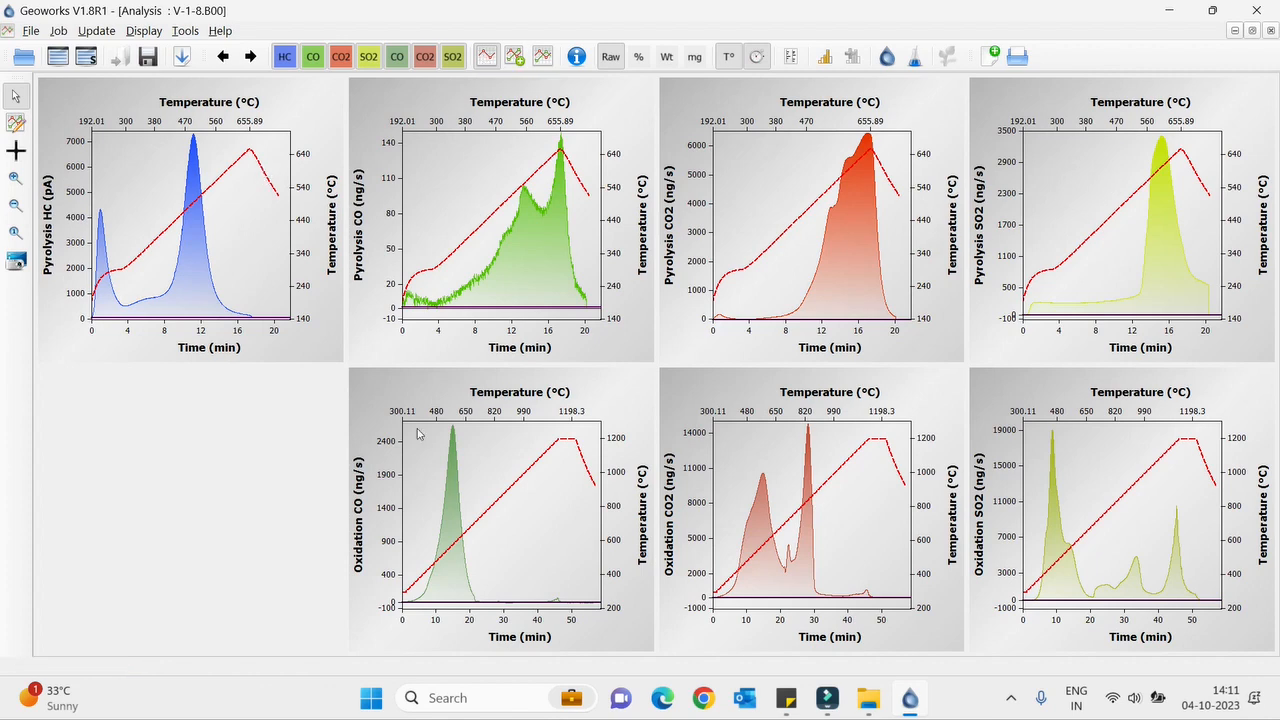
- Superimpose the V-1-8 curves in shared pyrolysis and oxidation graphs, and hide every curve except pyrolysis HC
{"action": "left_click", "coordinate": [542, 56]}
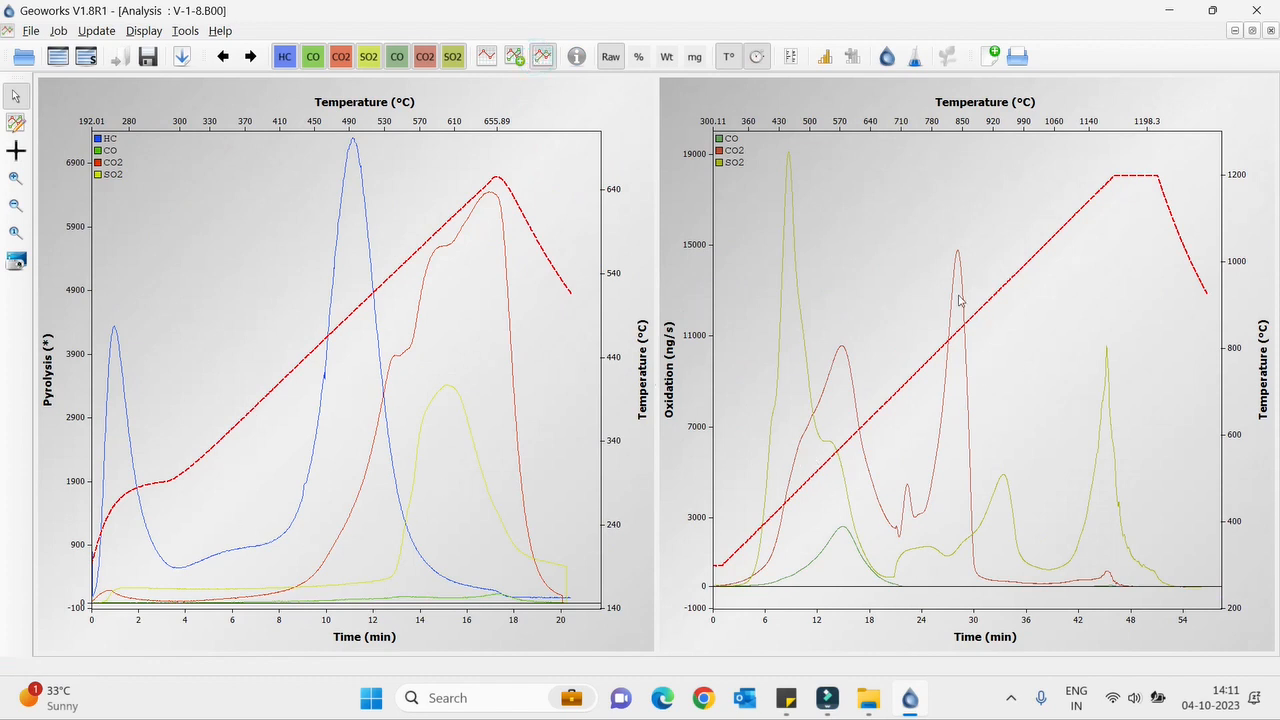
{"action": "left_click", "coordinate": [313, 57]}
{"action": "left_click", "coordinate": [345, 58]}
{"action": "left_click", "coordinate": [368, 57]}
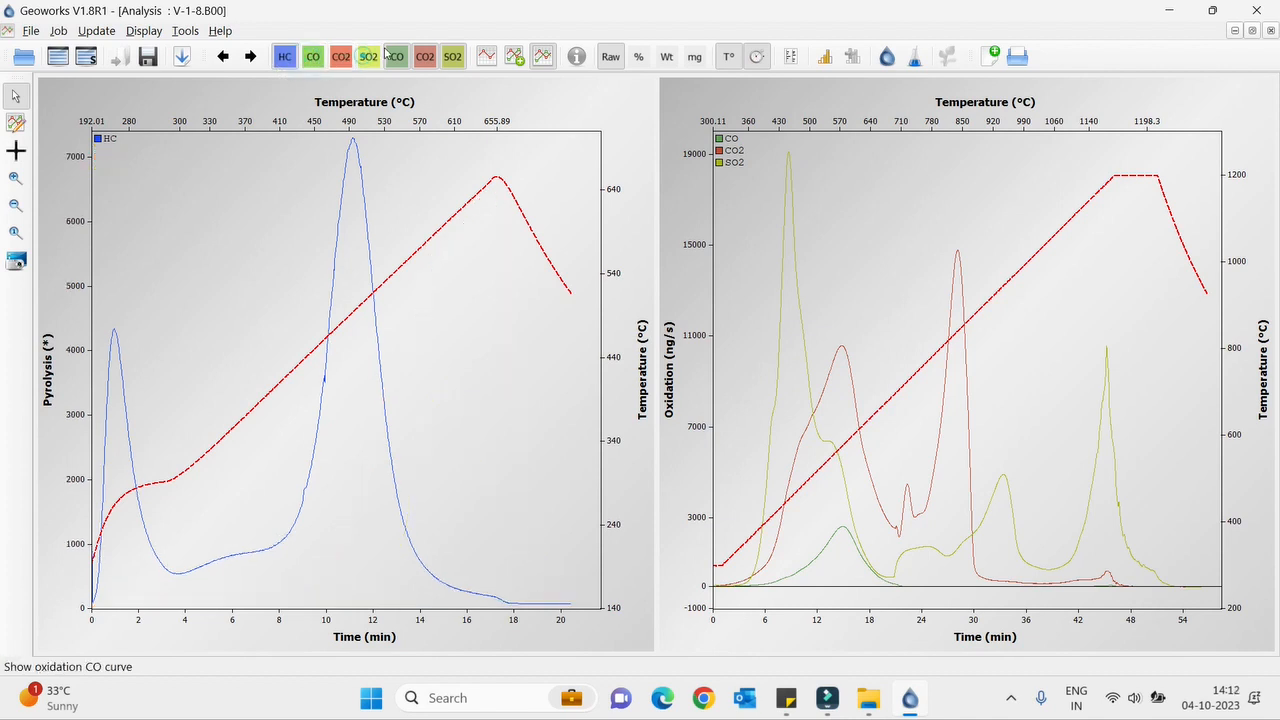
{"action": "left_click", "coordinate": [368, 57]}
{"action": "left_click", "coordinate": [397, 57]}
{"action": "left_click", "coordinate": [368, 57]}
{"action": "left_click", "coordinate": [425, 57]}
{"action": "left_click", "coordinate": [453, 57]}
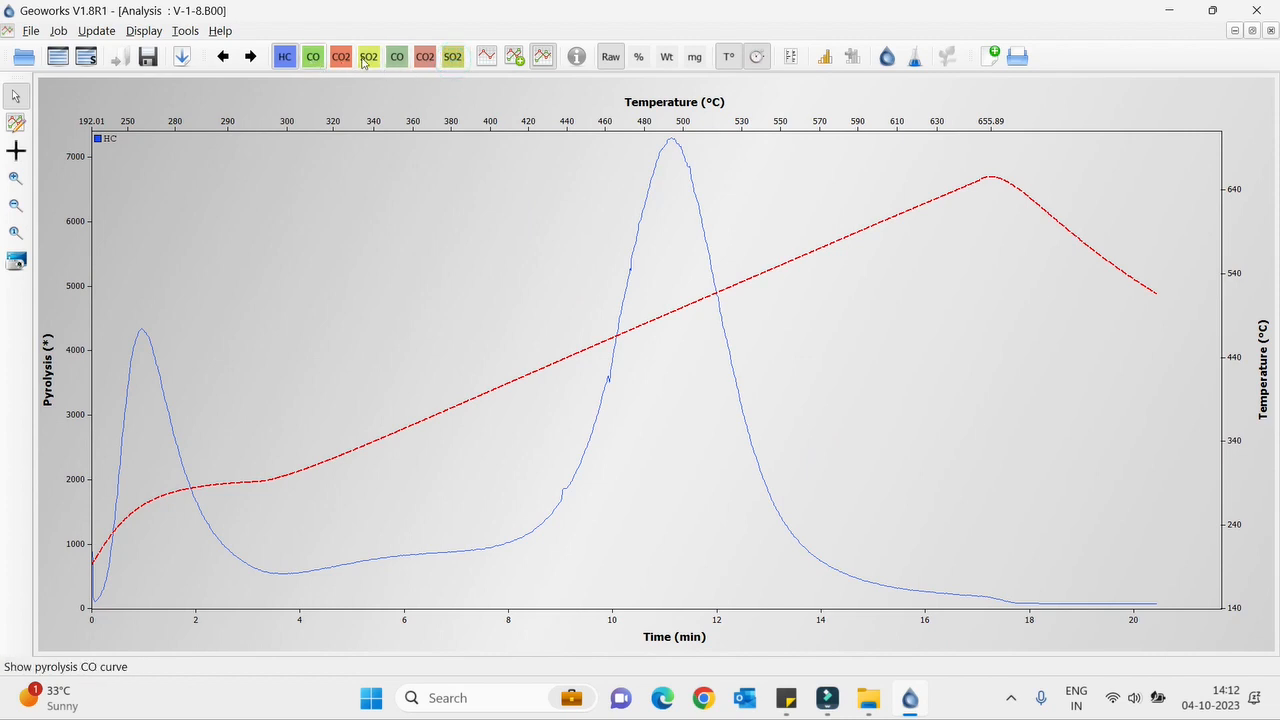
- Return to the individual curve display and try the %, Wt and mg normalizations before restoring Raw curves
{"action": "left_click", "coordinate": [485, 57]}
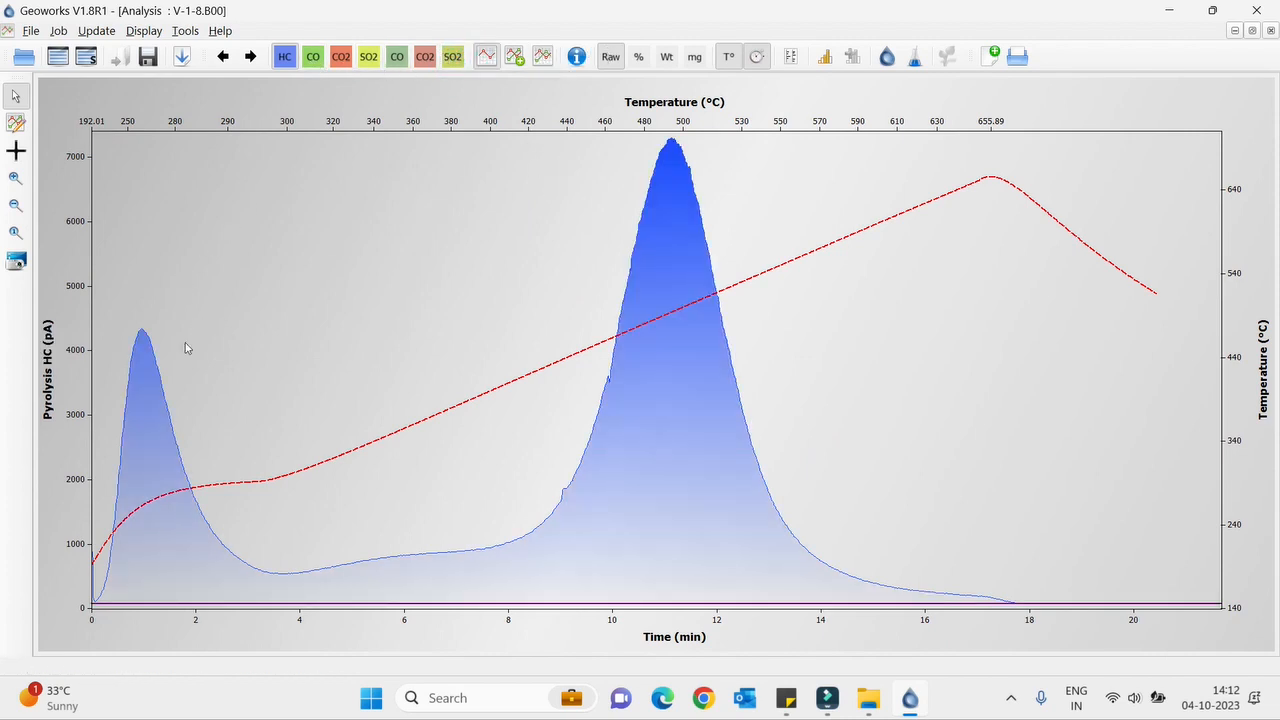
{"action": "left_click", "coordinate": [638, 57]}
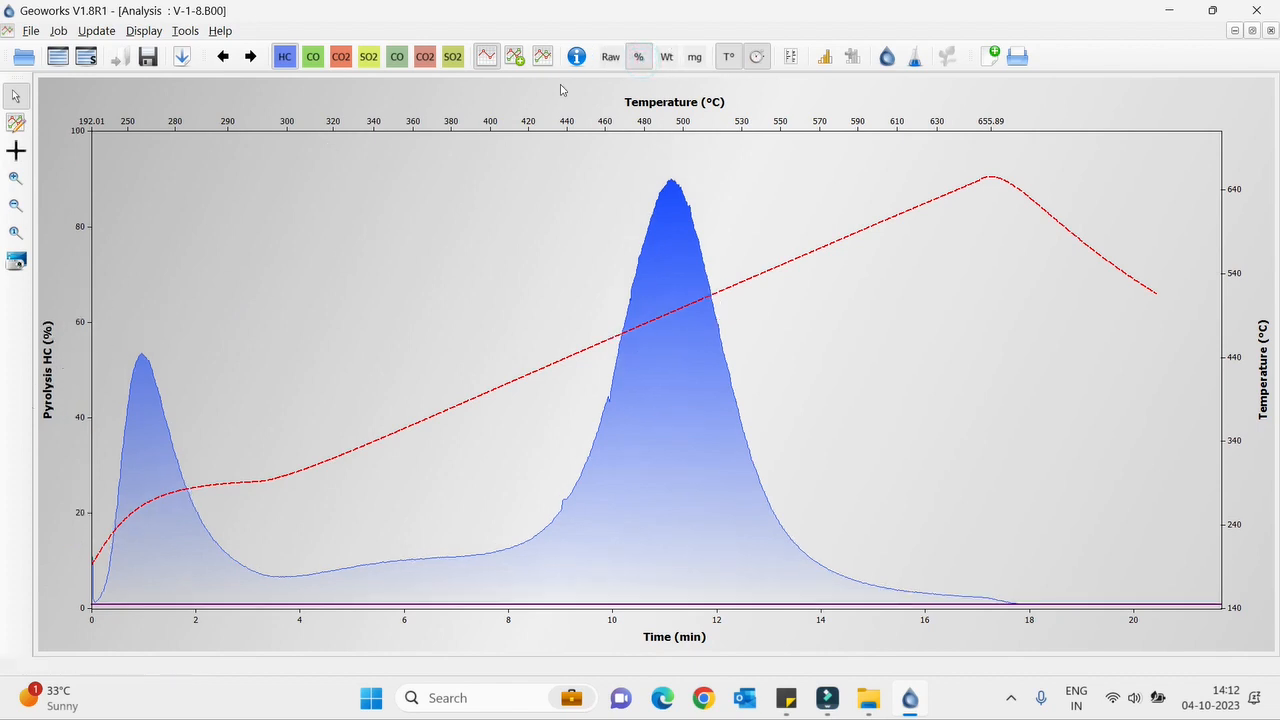
{"action": "left_click", "coordinate": [666, 57]}
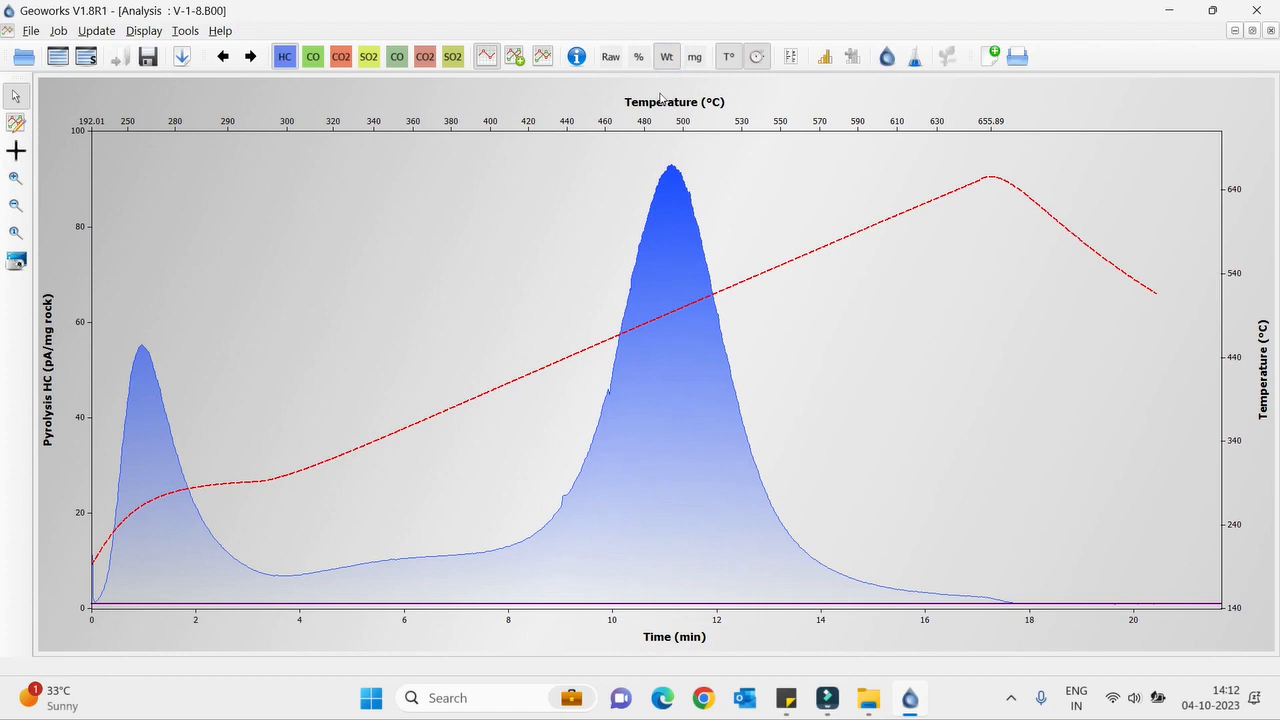
{"action": "left_click", "coordinate": [697, 56]}
{"action": "left_click", "coordinate": [674, 57]}
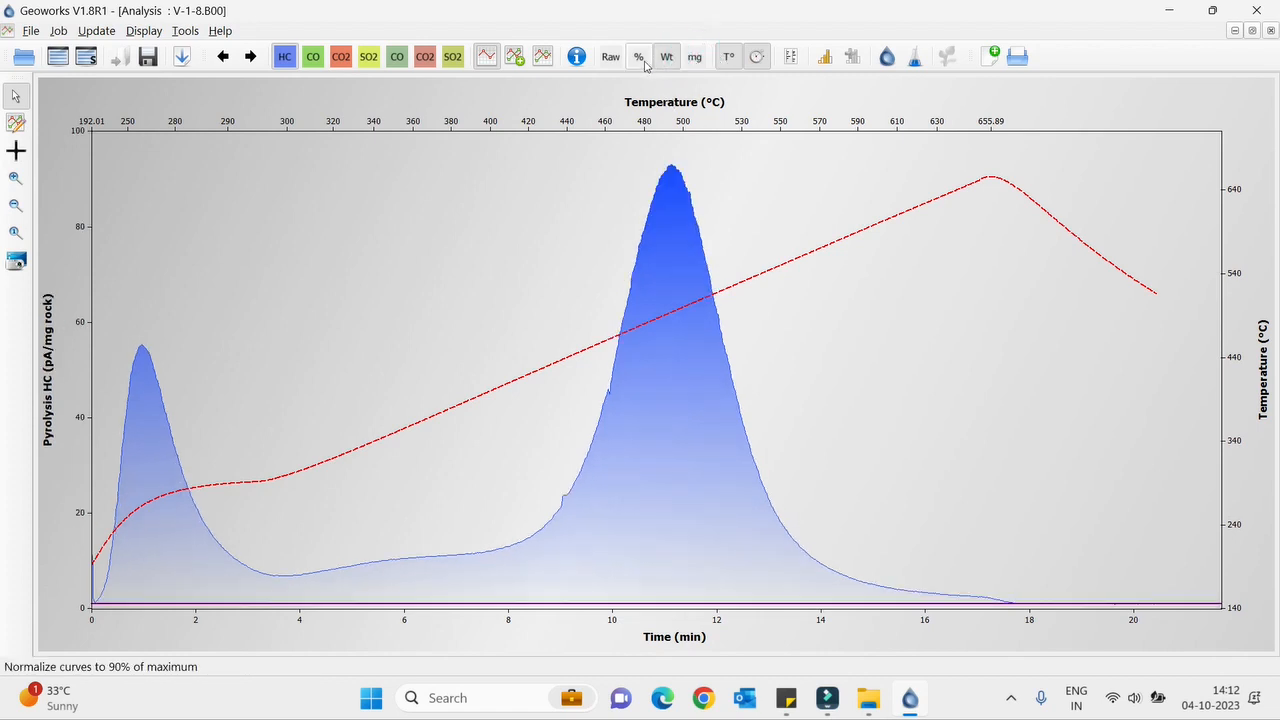
{"action": "left_click", "coordinate": [610, 57]}
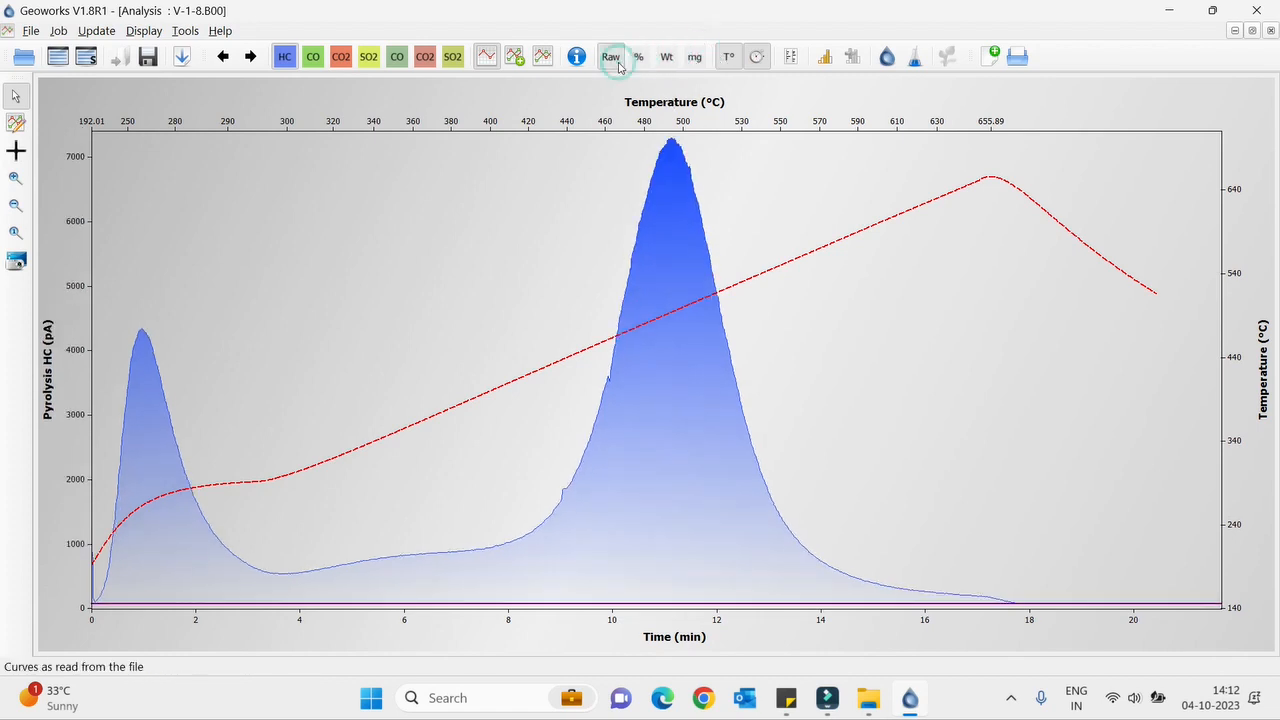
- Toggle the temperature scale and the time scale of the graph off and back on
{"action": "left_click", "coordinate": [727, 58]}
{"action": "left_click", "coordinate": [727, 58]}
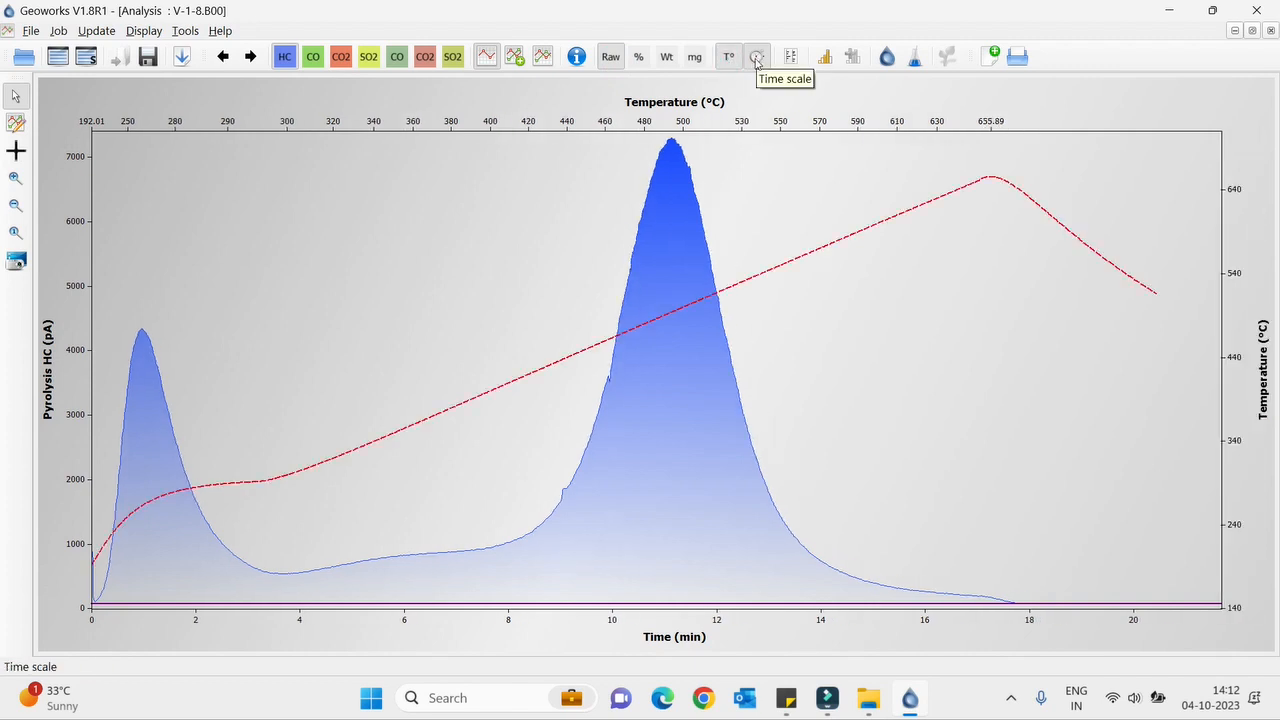
{"action": "left_click", "coordinate": [757, 58]}
{"action": "left_click", "coordinate": [757, 58]}
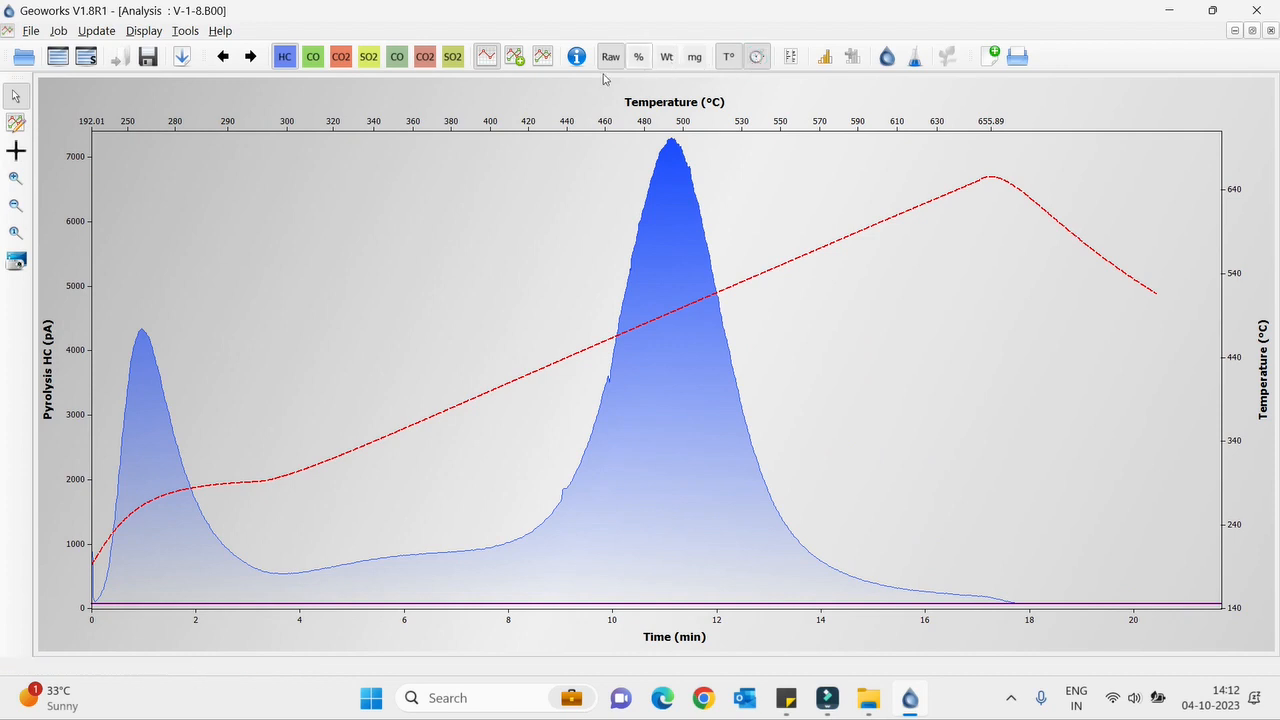
- Copy a snapshot of the pyrolysis HC graph and switch to Word
{"action": "left_click", "coordinate": [15, 259]}
{"action": "left_click", "coordinate": [371, 698]}
{"action": "left_click", "coordinate": [371, 698]}
{"action": "key", "text": "super"}
{"action": "type", "text": "word"}
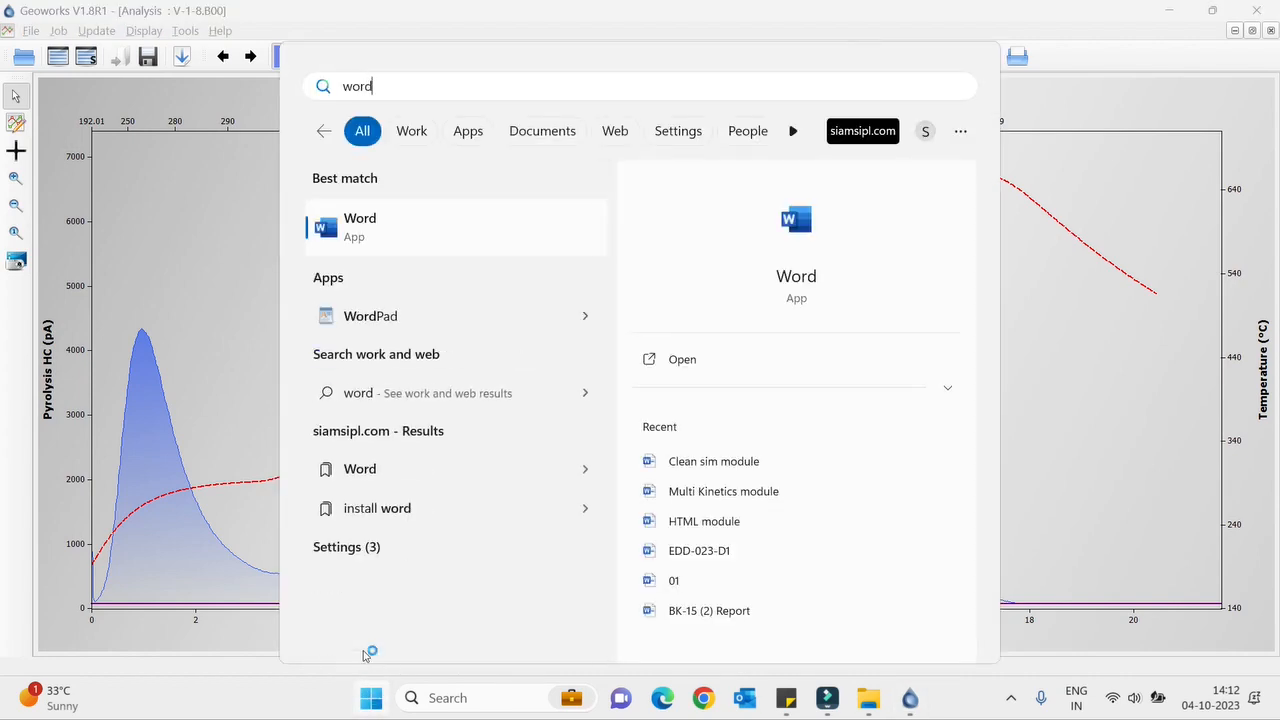
{"action": "key", "text": "Return"}
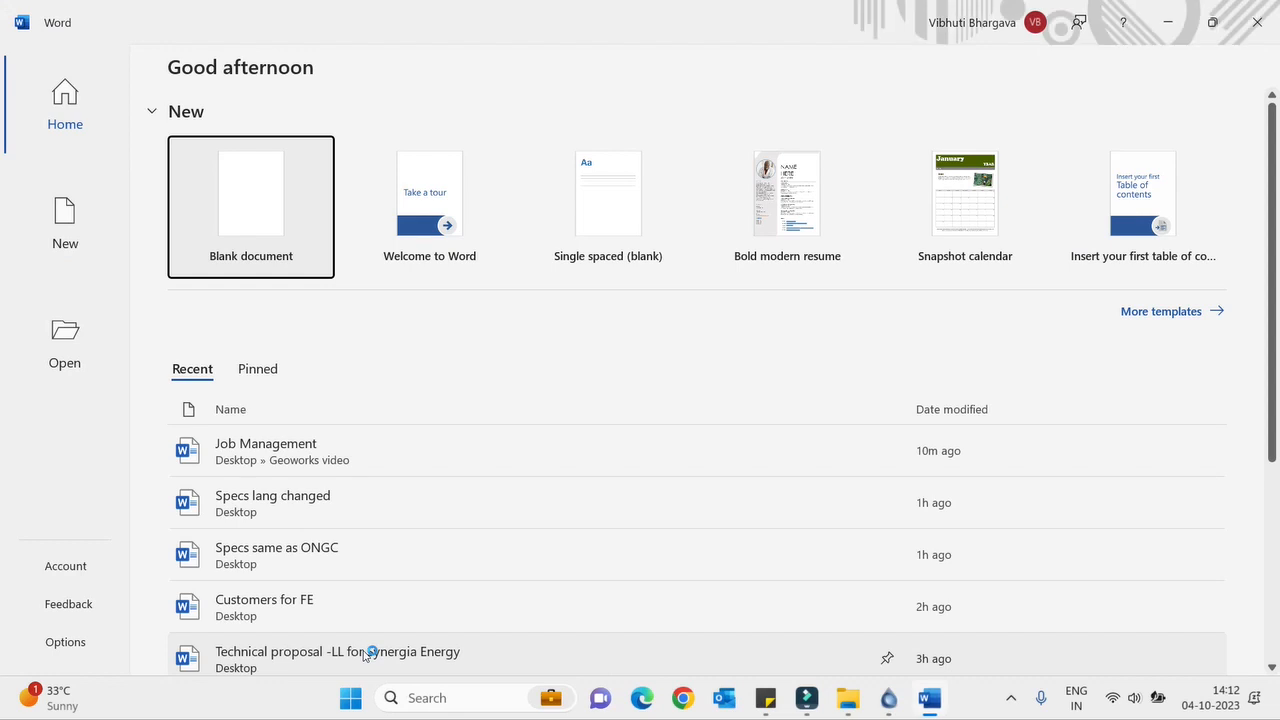
- Paste the graph snapshot into a new blank document and close Word without saving it
{"action": "left_click", "coordinate": [258, 254]}
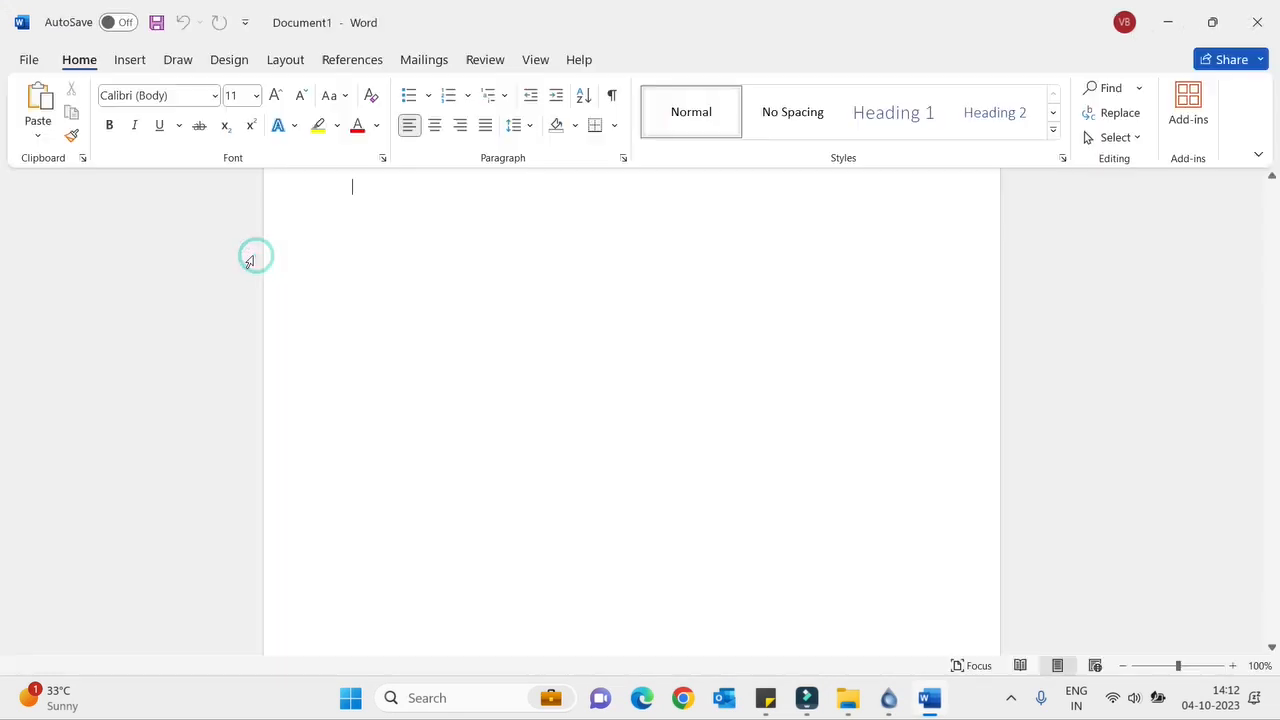
{"action": "key", "text": "ctrl+v"}
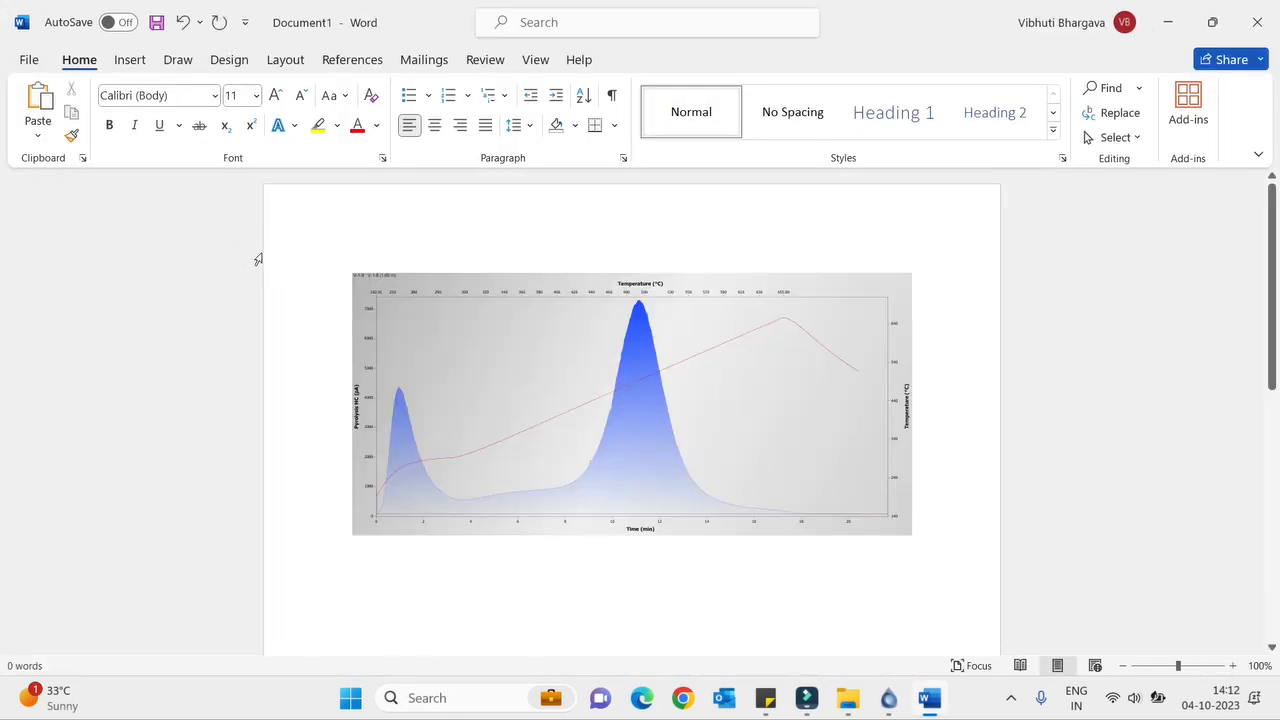
{"action": "key", "text": "alt+F4"}
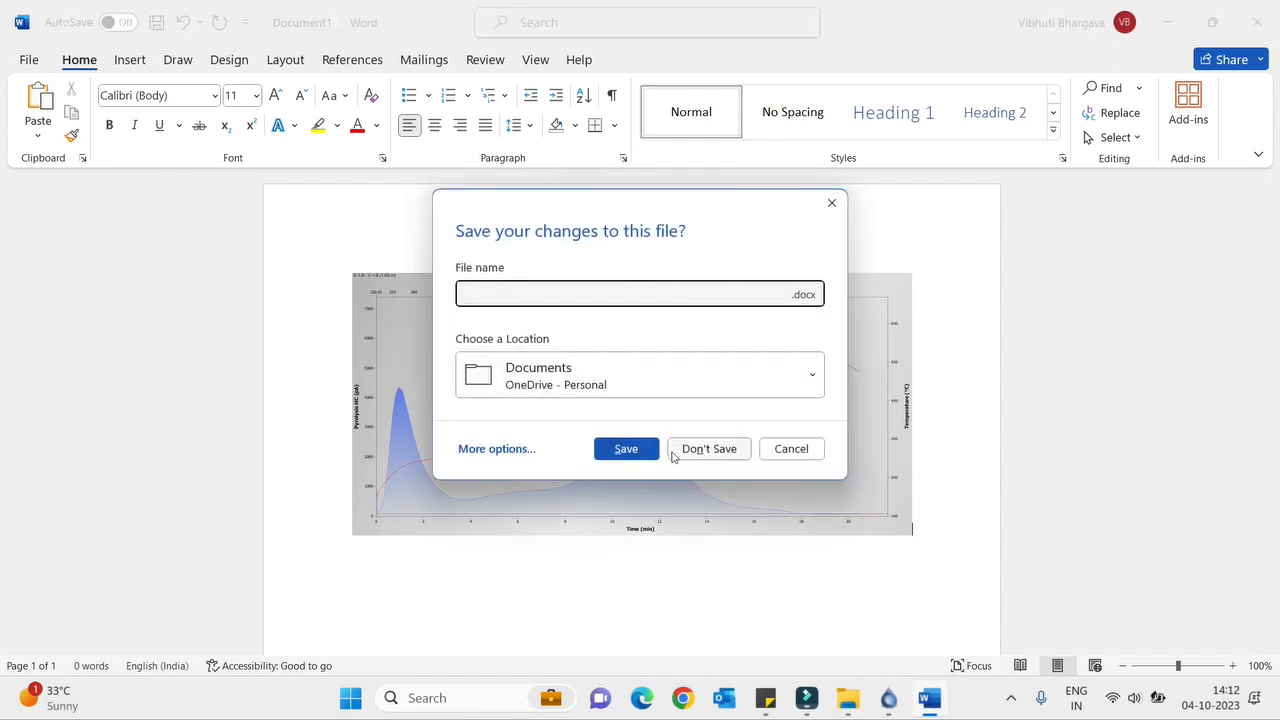
{"action": "left_click", "coordinate": [676, 449]}
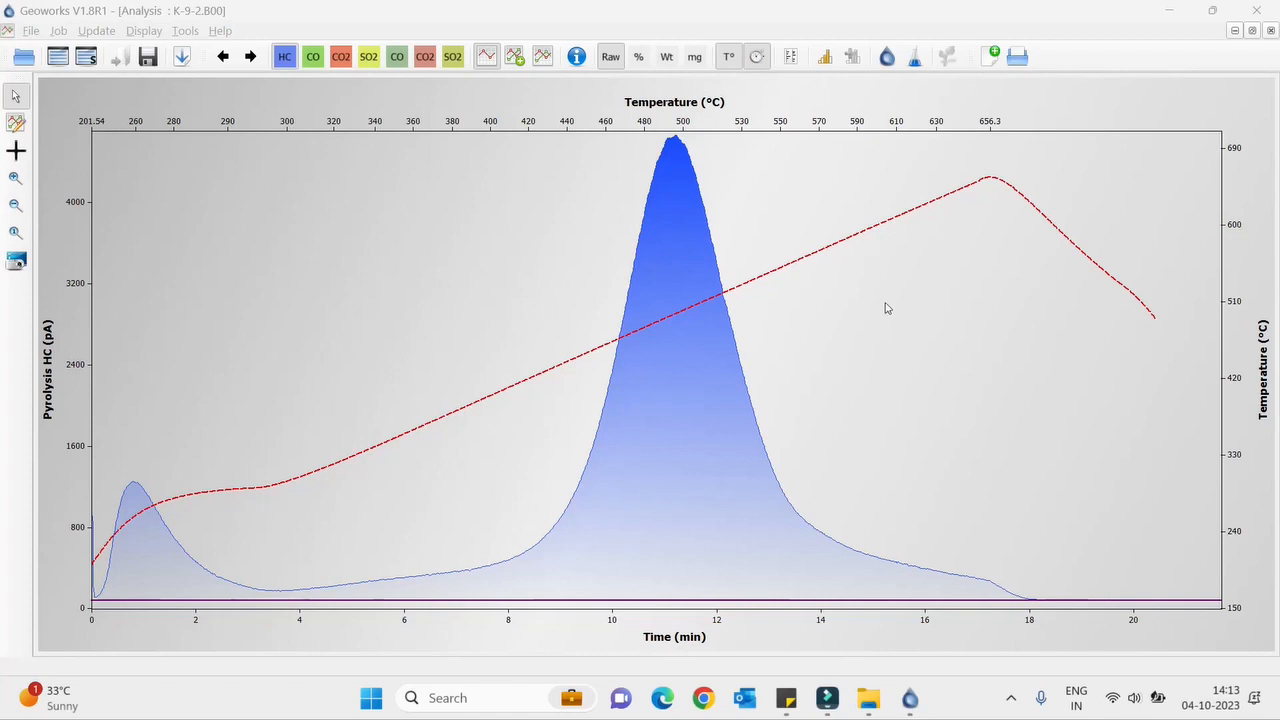
- Turn on cursor correction for analysis K-9-2 and move the dashed cursor on the pyrolysis HC curve to 296 °C
{"action": "left_click", "coordinate": [18, 124]}
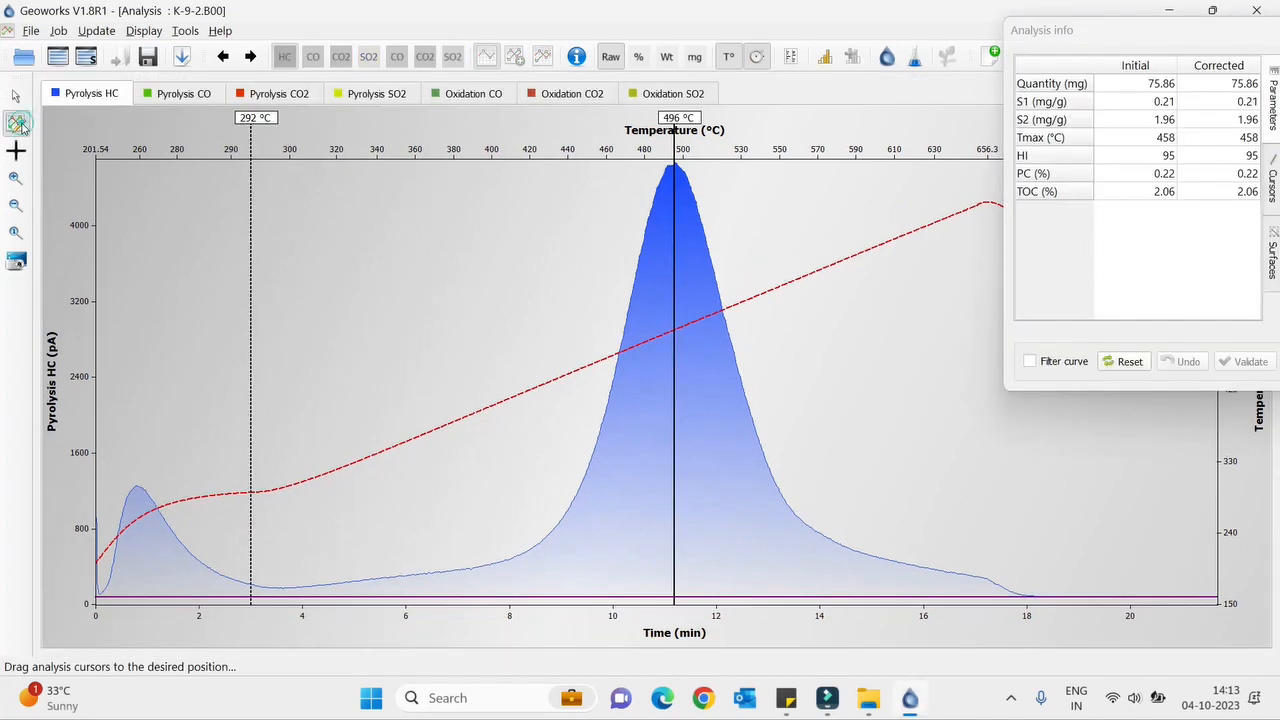
{"action": "left_click", "coordinate": [251, 204]}
{"action": "left_click_drag", "start_coordinate": [251, 204], "coordinate": [277, 204]}
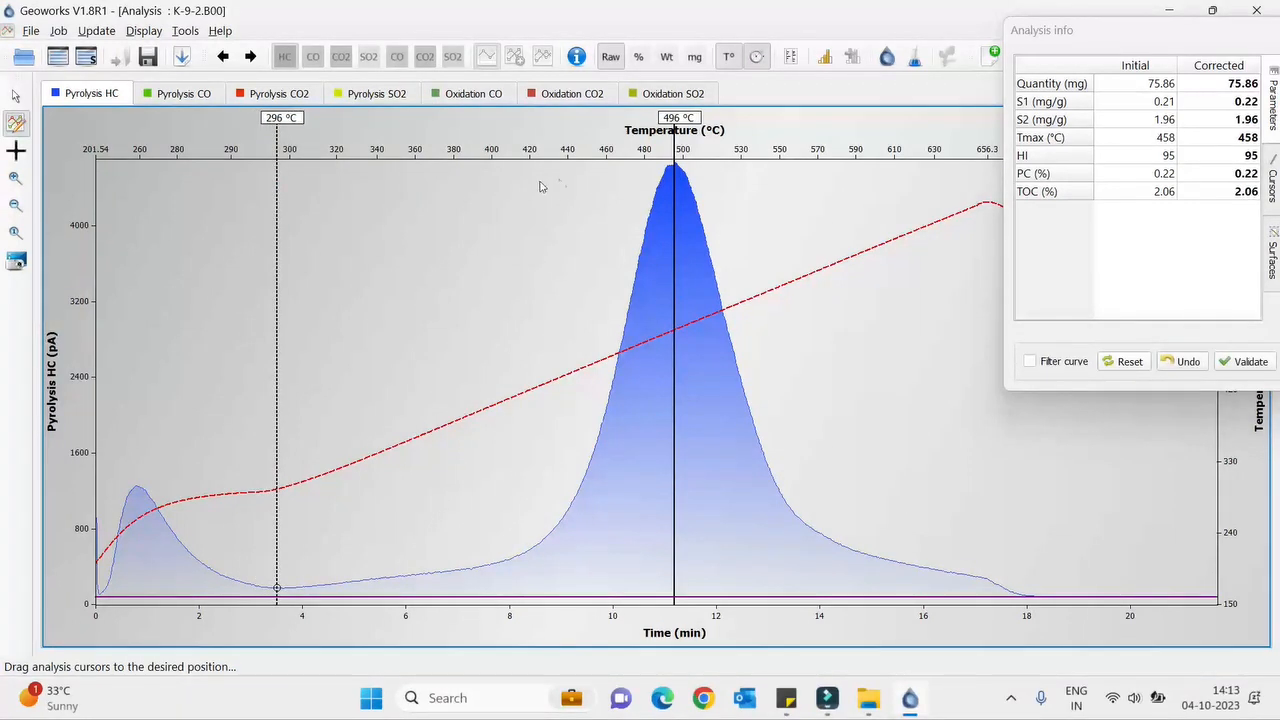
- Move the dashed pyrolysis HC cursor to 313 °C and shift the solid cursor at the peak slightly
{"action": "left_click", "coordinate": [674, 138]}
{"action": "left_click_drag", "start_coordinate": [277, 252], "coordinate": [321, 252]}
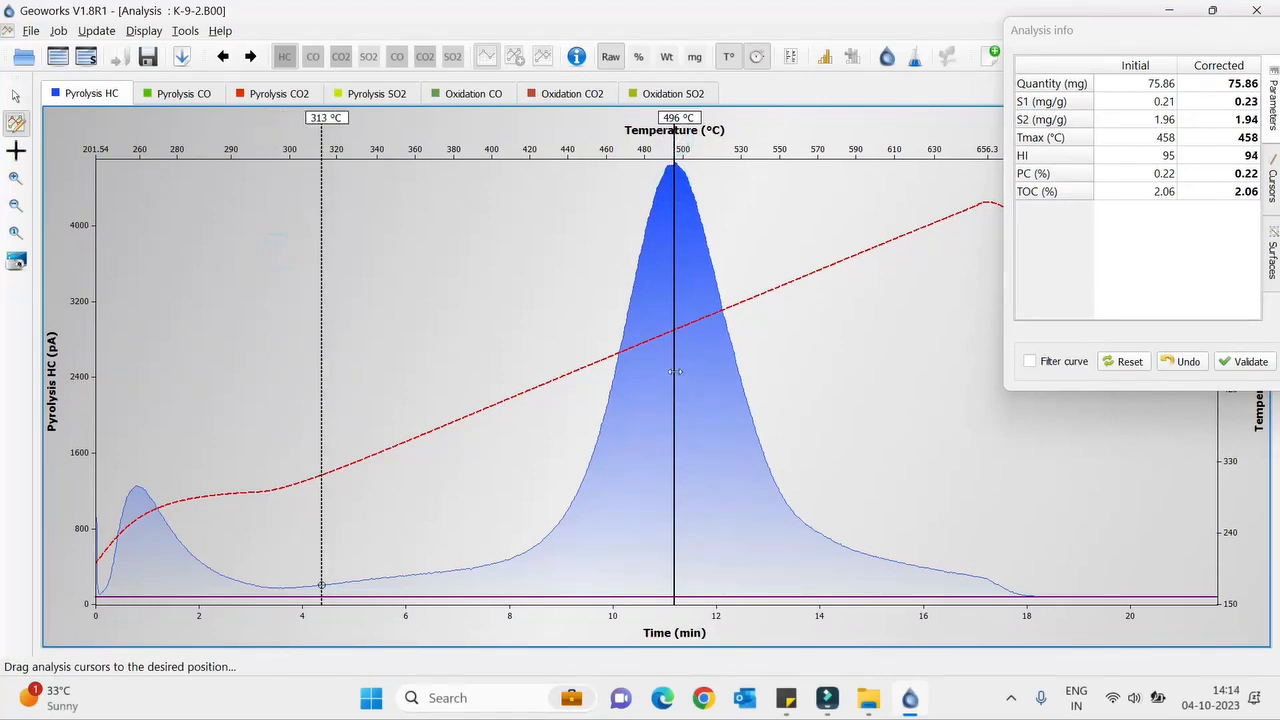
{"action": "mouse_move", "coordinate": [674, 371]}
{"action": "left_mouse_down"}
{"action": "mouse_move", "coordinate": [649, 368]}
{"action": "mouse_move", "coordinate": [676, 365]}
{"action": "left_mouse_up"}
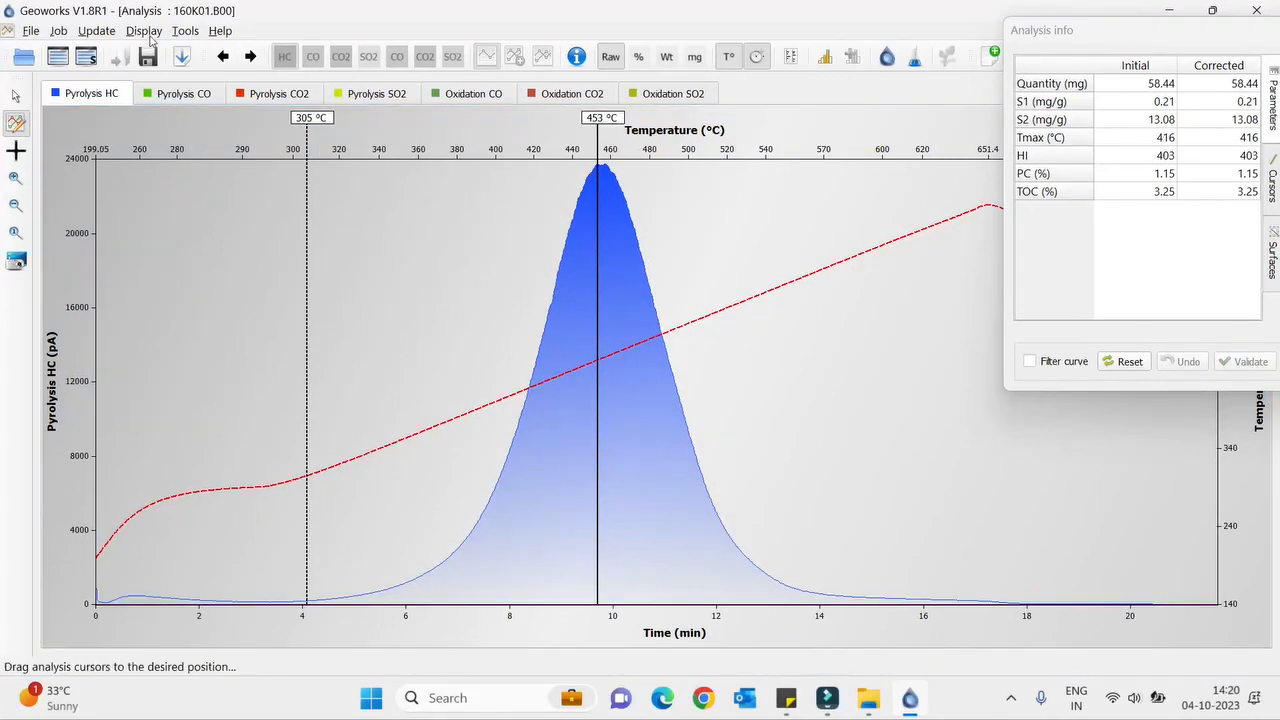
- Display the analysis parameters on the 160K01 pyrolysis HC graph, and zoom in on its peak and out again
{"action": "left_click", "coordinate": [150, 37]}
{"action": "left_click", "coordinate": [224, 262]}
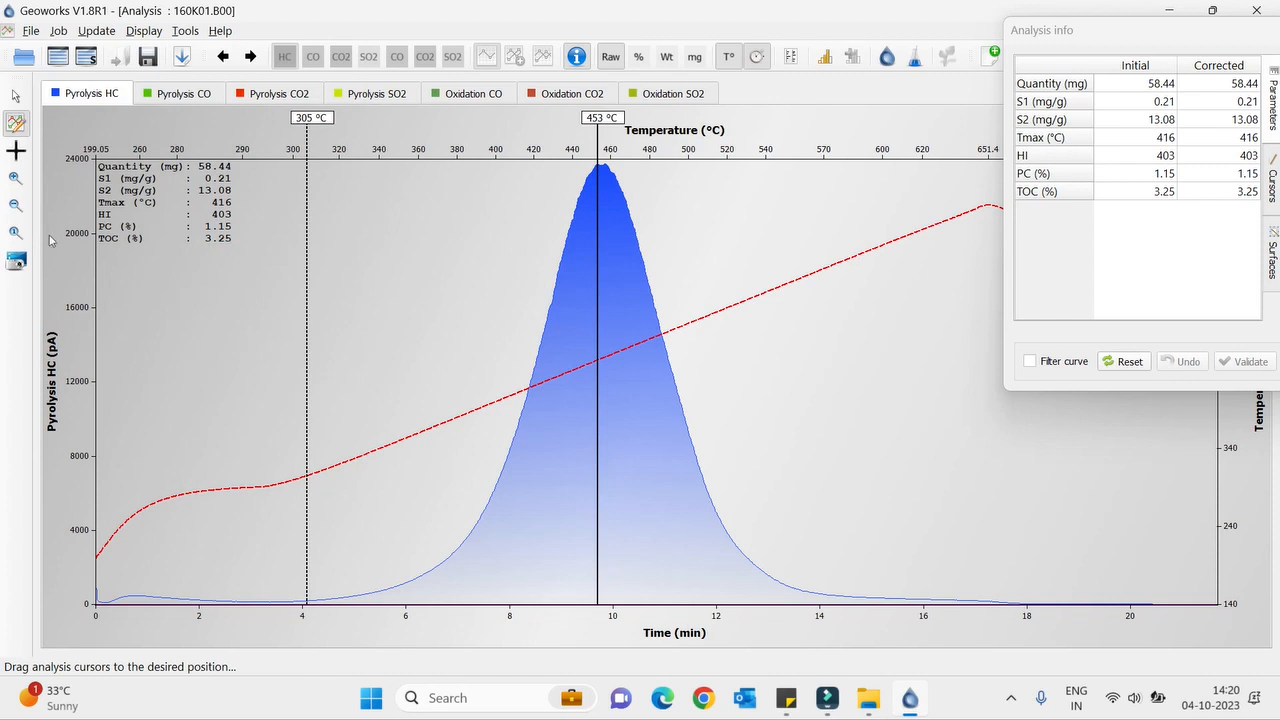
{"action": "left_click", "coordinate": [15, 177]}
{"action": "left_click_drag", "start_coordinate": [352, 174], "coordinate": [834, 364]}
{"action": "left_click", "coordinate": [15, 204]}
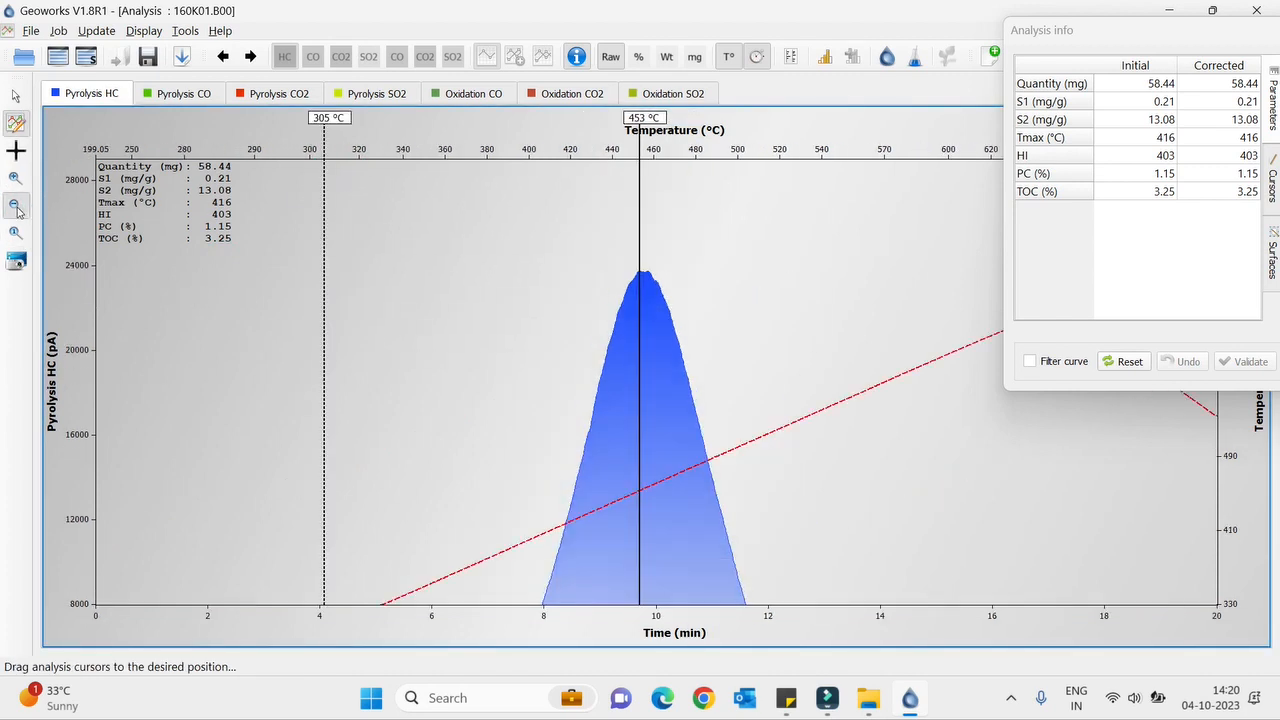
- Restore the full view of the pyrolysis HC graph and close the 160K01 analysis window
{"action": "left_click", "coordinate": [15, 204]}
{"action": "left_click", "coordinate": [17, 233]}
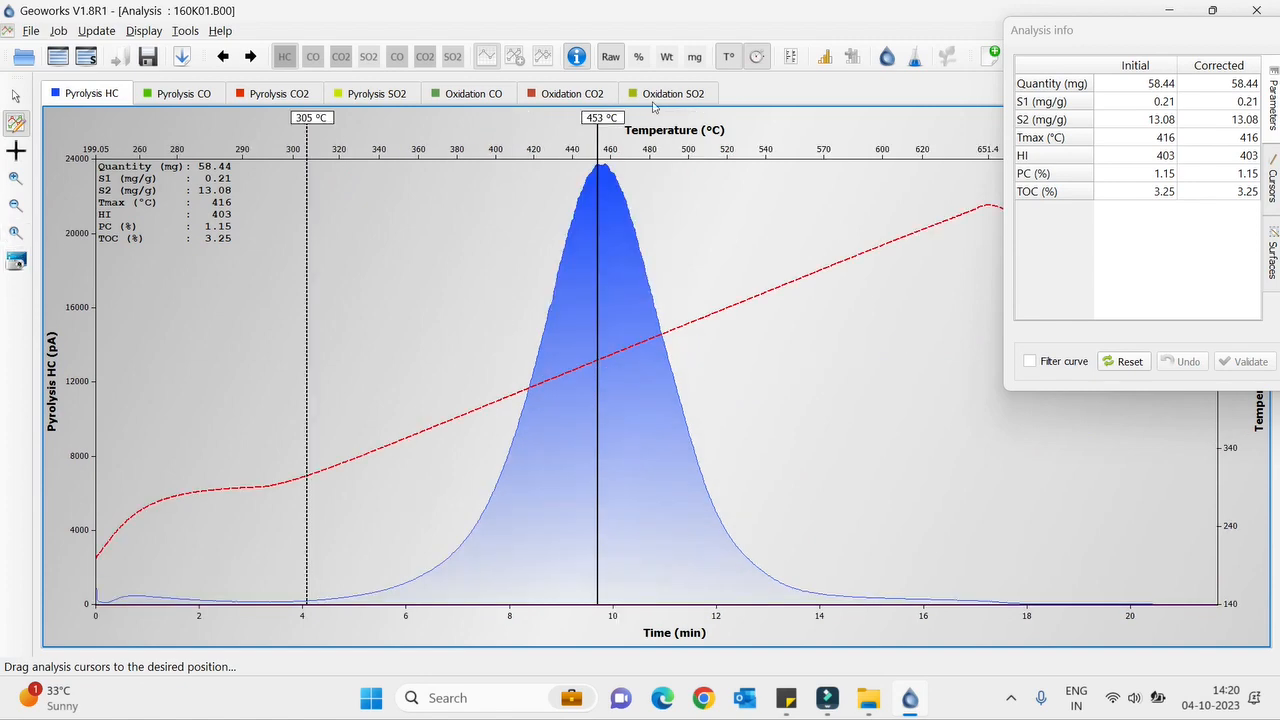
{"action": "double_click", "coordinate": [1126, 47]}
{"action": "left_click", "coordinate": [1271, 33]}
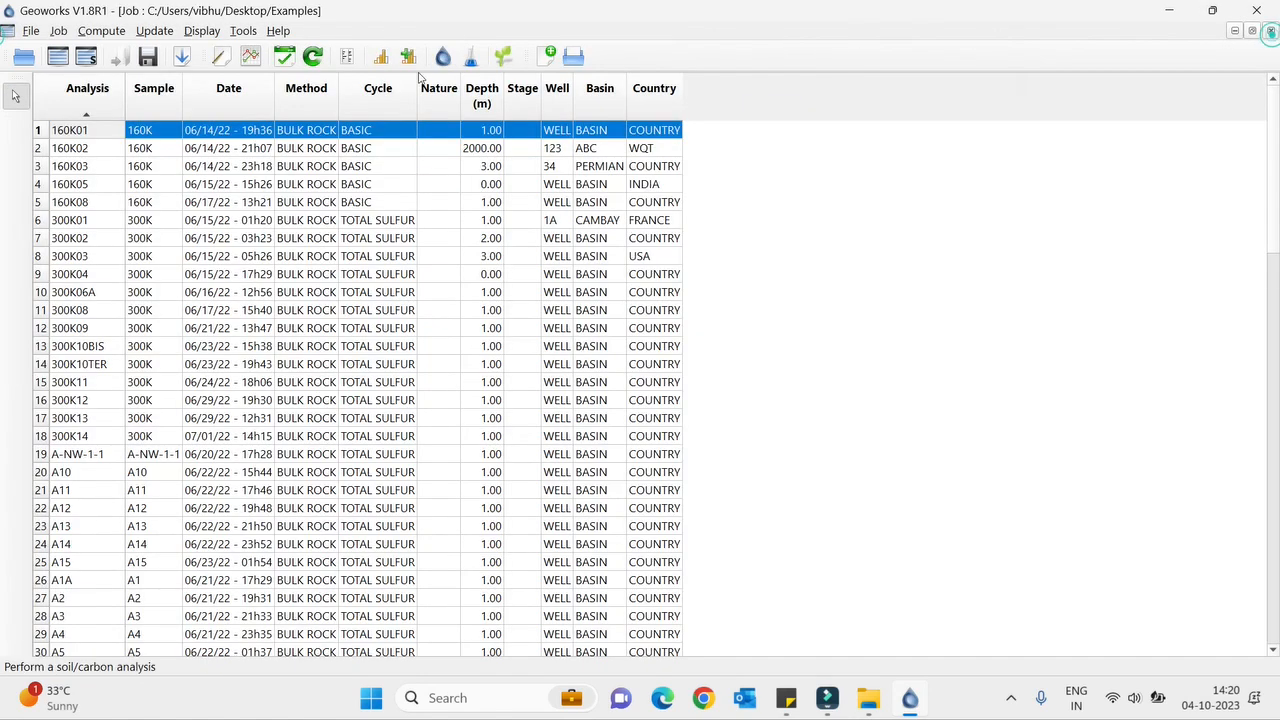
- Display the curves of analysis 160K01 and choose analyses 300K06A, 300K08, 300K09, 300K10BIS and 300K10TER for comparison
{"action": "left_click", "coordinate": [250, 56]}
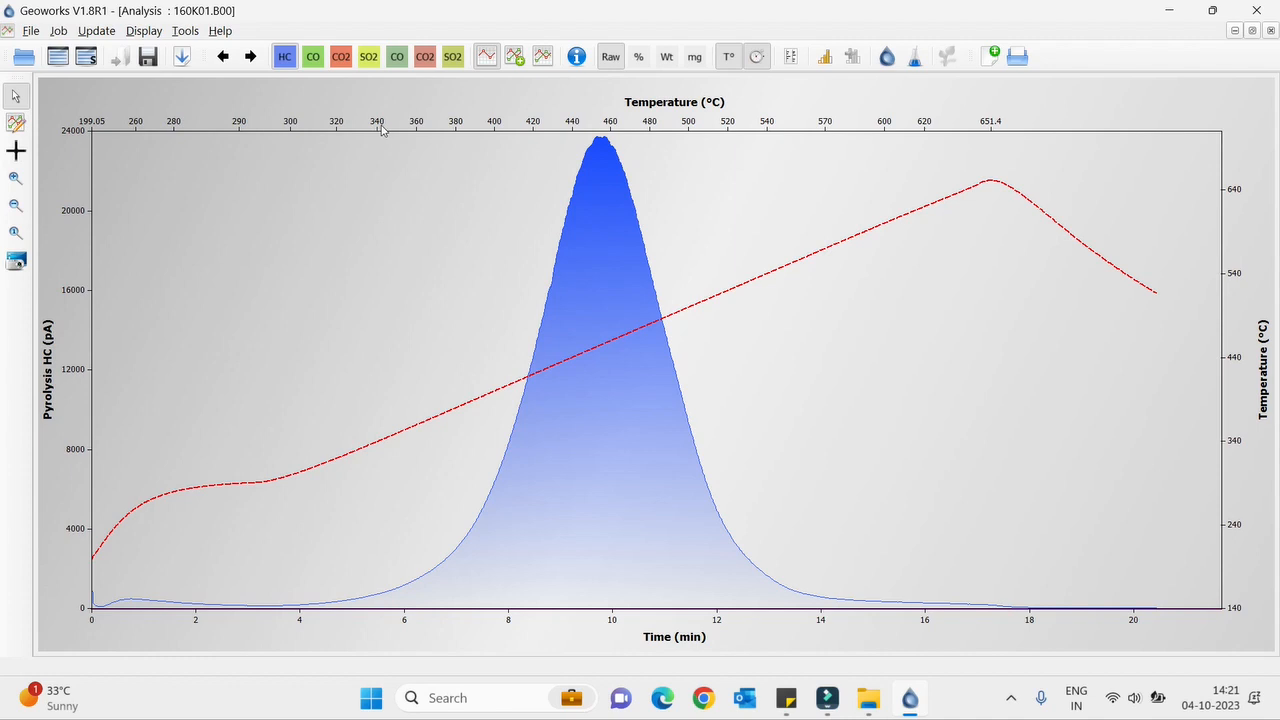
{"action": "left_click", "coordinate": [514, 56]}
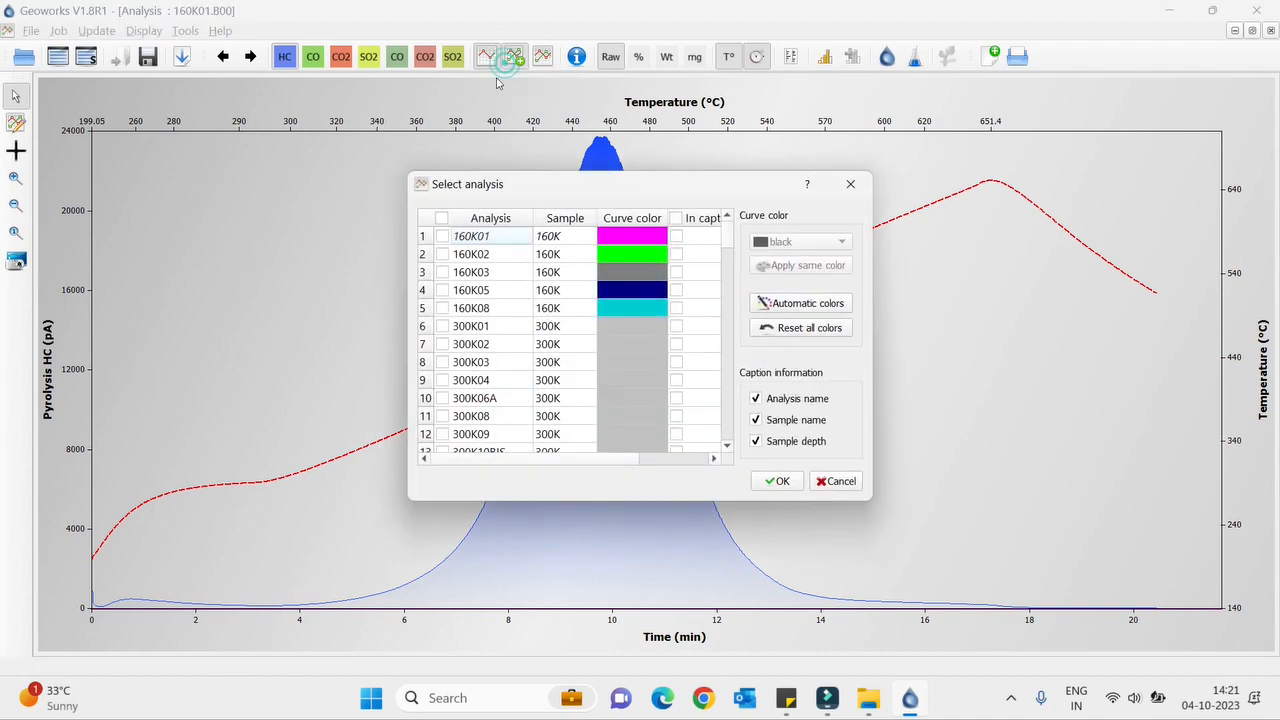
{"action": "scroll", "coordinate": [563, 354], "scroll_direction": "down", "scroll_amount": 2}
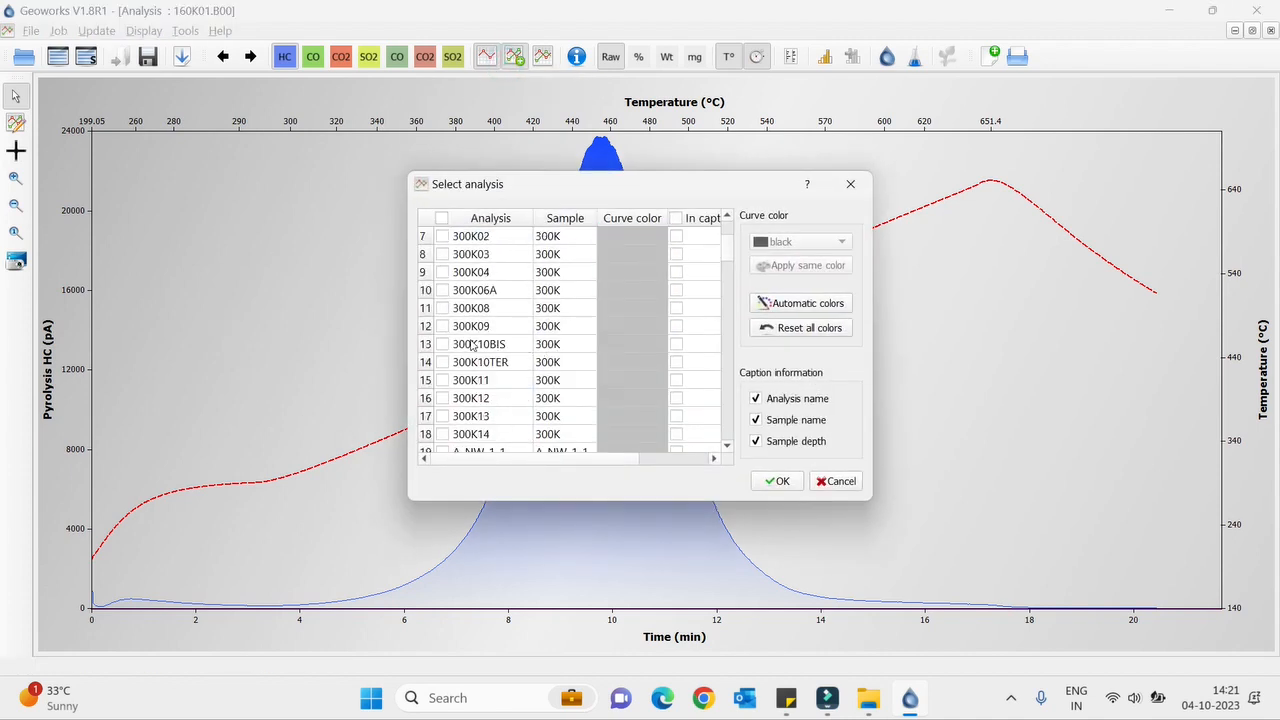
{"action": "left_click", "coordinate": [442, 290]}
{"action": "left_click", "coordinate": [442, 308]}
{"action": "left_click", "coordinate": [442, 344]}
{"action": "left_click", "coordinate": [442, 362]}
- Set the curve color of 300K06A to cyan and of 300K08 to darkMagenta2
{"action": "left_click", "coordinate": [598, 290]}
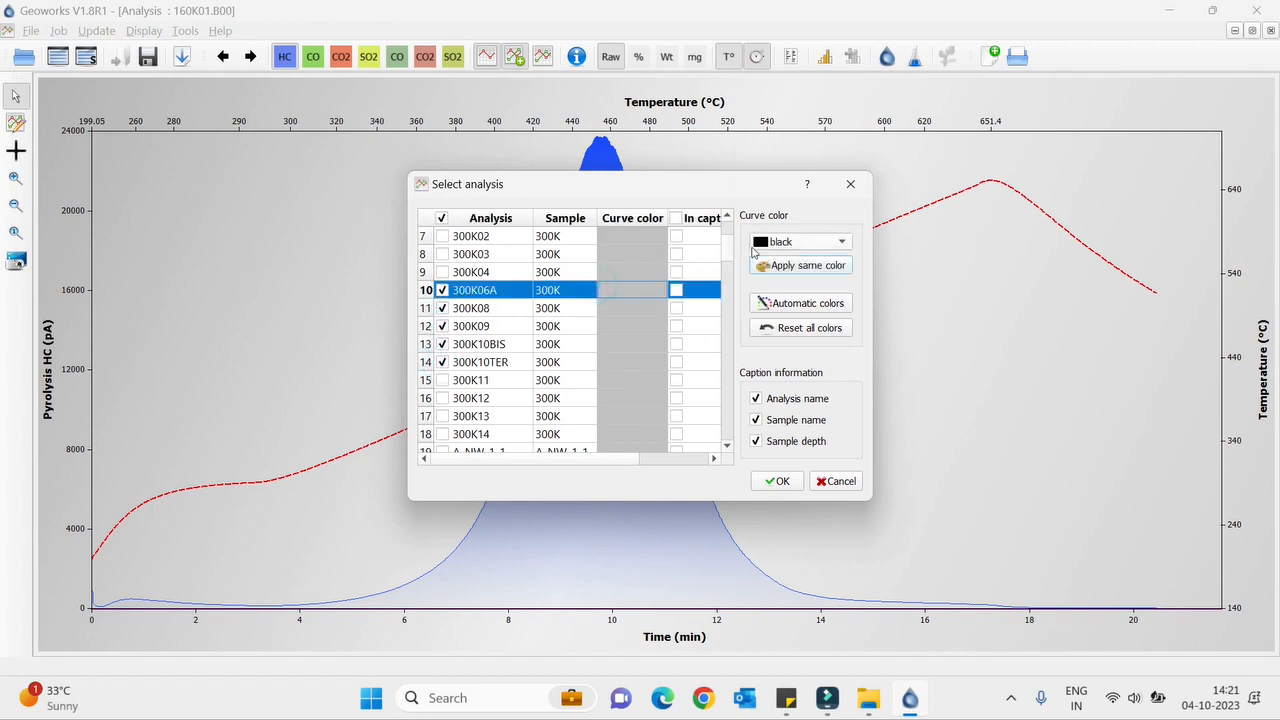
{"action": "left_click", "coordinate": [754, 246]}
{"action": "left_click", "coordinate": [776, 260]}
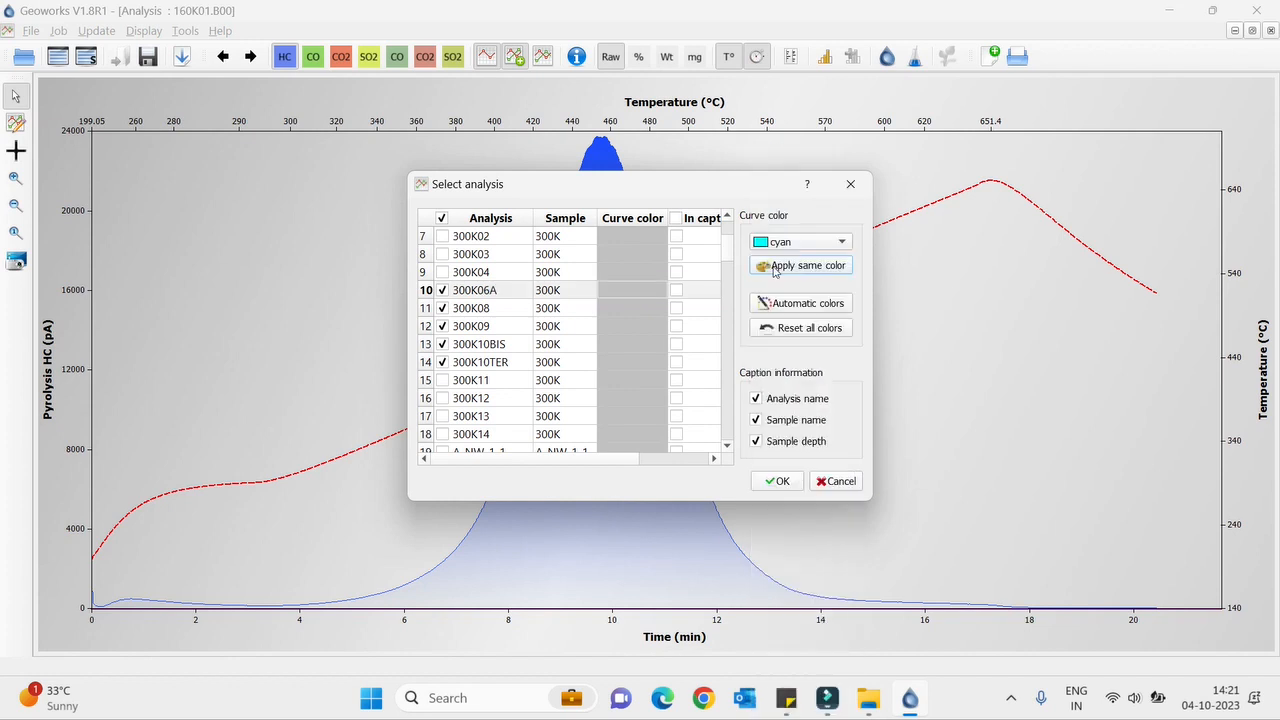
{"action": "left_click", "coordinate": [643, 308]}
{"action": "left_click", "coordinate": [776, 245]}
{"action": "left_click", "coordinate": [780, 355]}
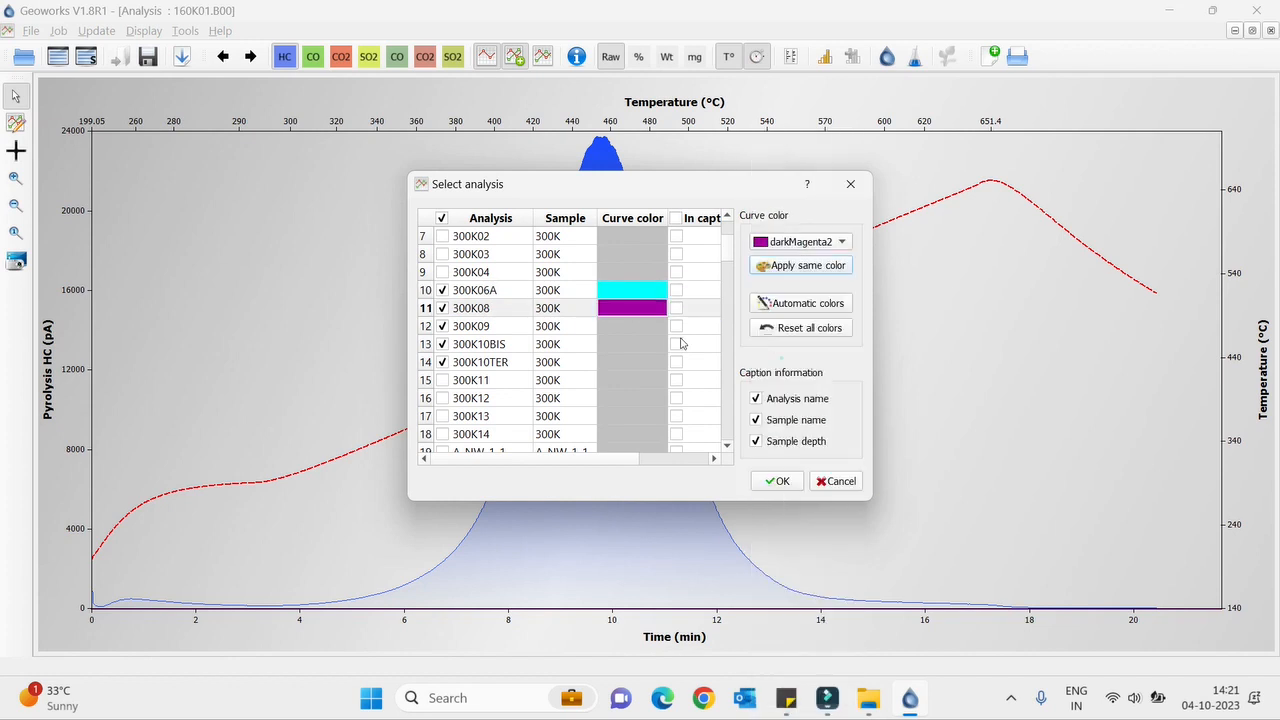
- Set the curve color of 300K09 to MediumBlue and of 300K10BIS to gold
{"action": "left_click", "coordinate": [638, 326]}
{"action": "left_click", "coordinate": [815, 243]}
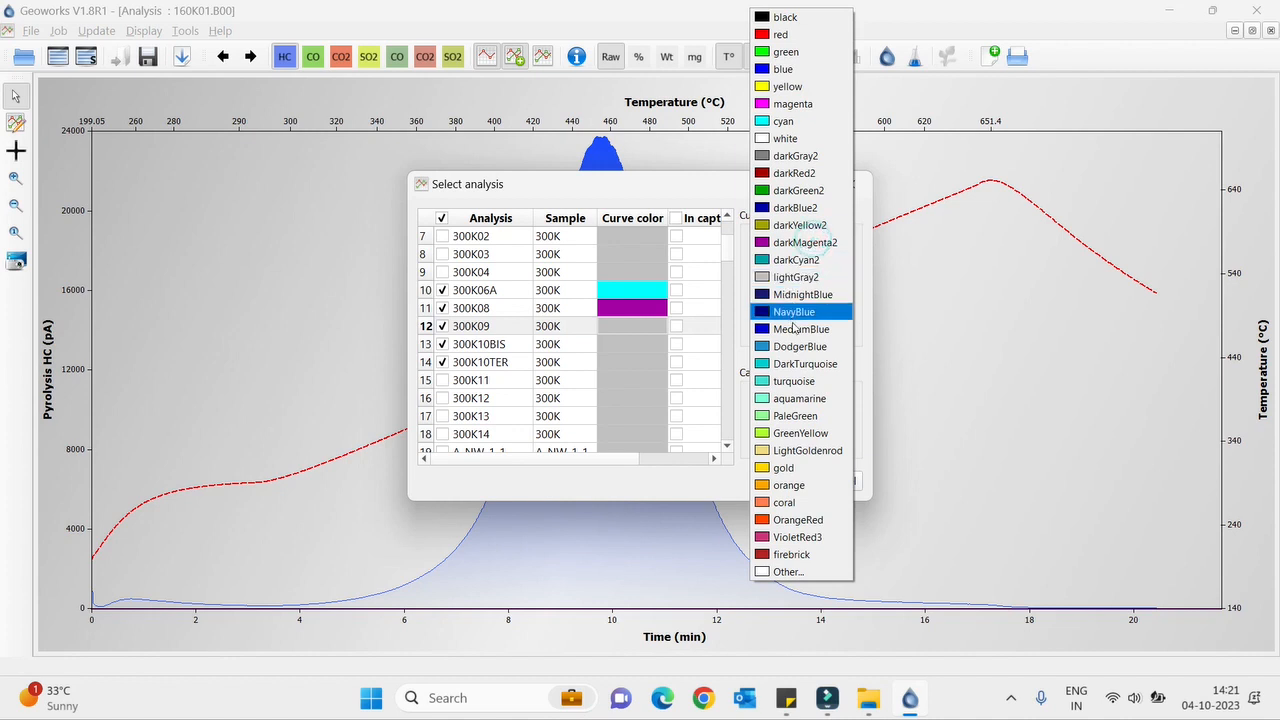
{"action": "left_click", "coordinate": [775, 318]}
{"action": "left_click", "coordinate": [628, 345]}
{"action": "left_click", "coordinate": [805, 243]}
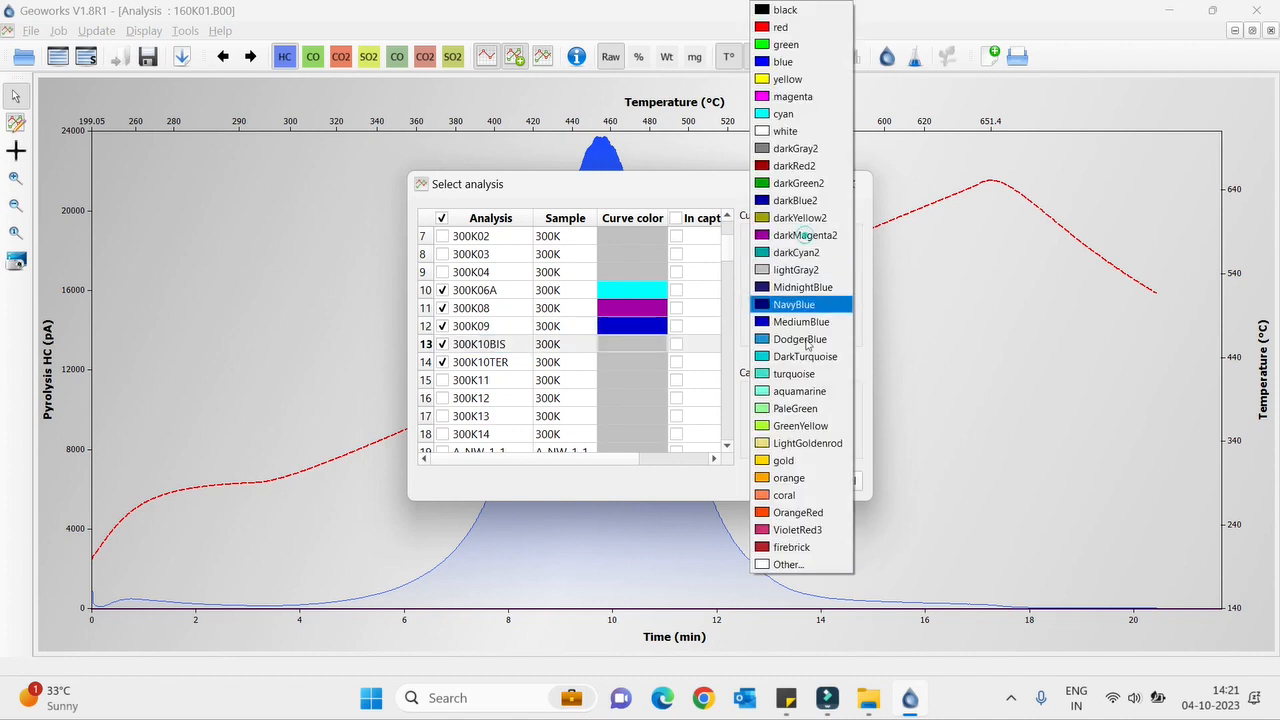
{"action": "left_click", "coordinate": [804, 466]}
- Set the curve color of 300K10TER to red and apply the comparison to the pyrolysis HC graph
{"action": "left_click", "coordinate": [641, 371]}
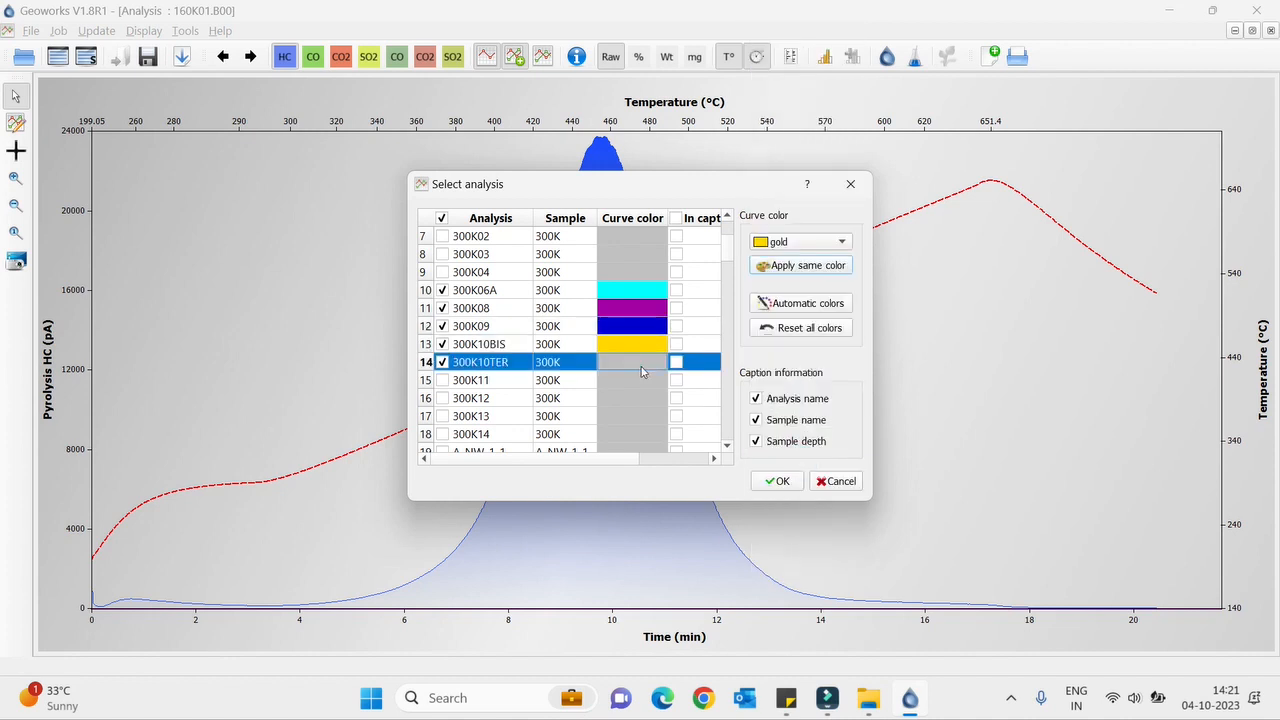
{"action": "left_click", "coordinate": [852, 243]}
{"action": "left_click", "coordinate": [766, 24]}
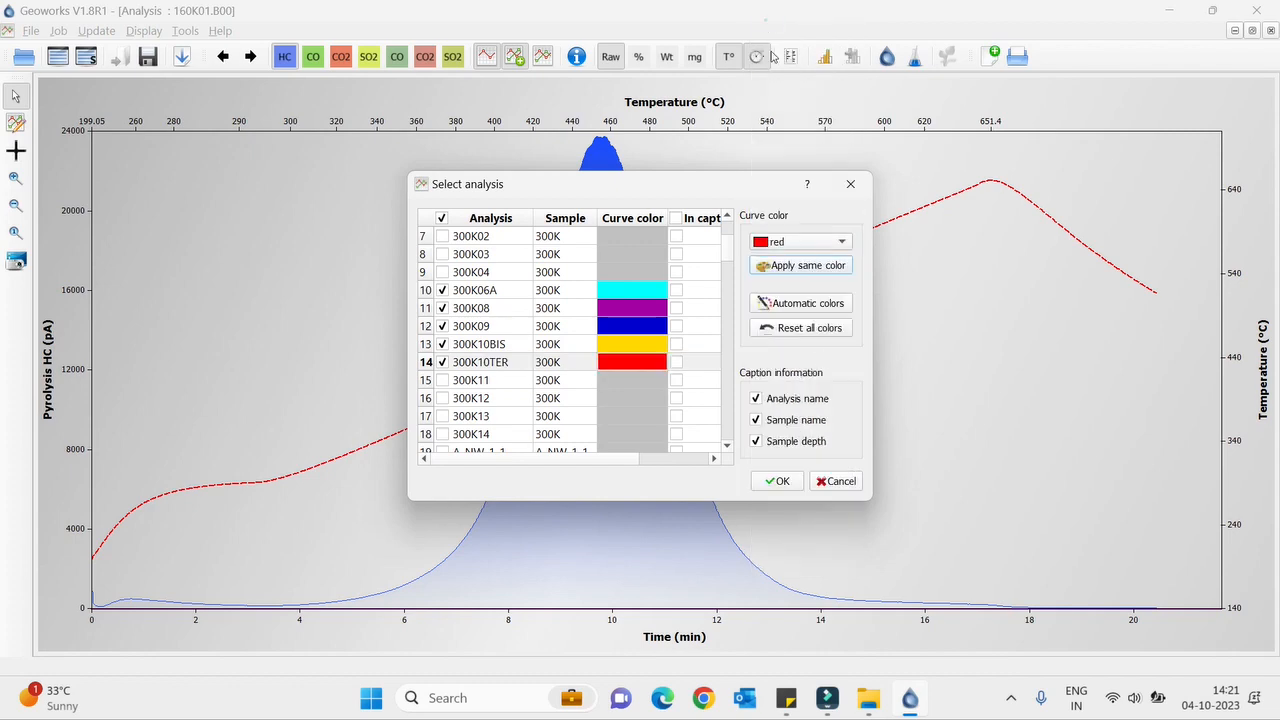
{"action": "left_click", "coordinate": [777, 481]}
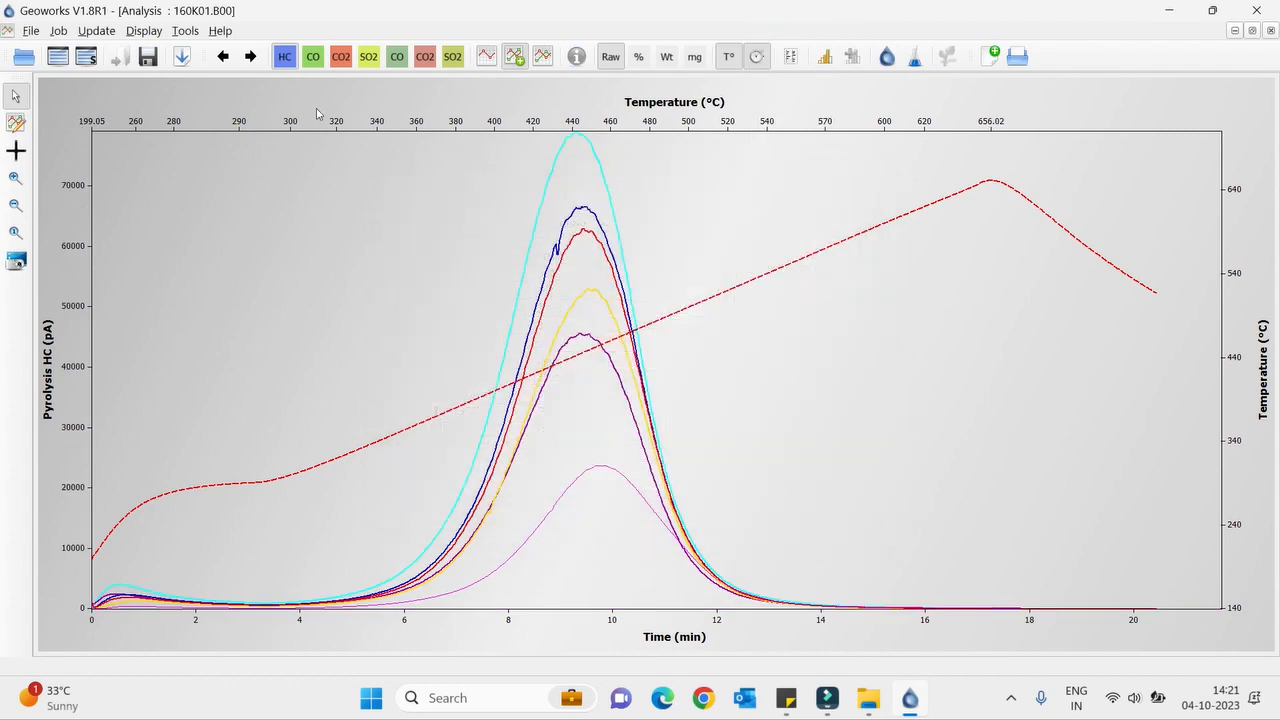
- Add the pyrolysis and oxidation CO, CO2 and SO2 comparison graphs to the view, and toggle pyrolysis CO off and on again
{"action": "left_click", "coordinate": [313, 56]}
{"action": "left_click", "coordinate": [341, 56]}
{"action": "left_click", "coordinate": [369, 56]}
{"action": "left_click", "coordinate": [397, 56]}
{"action": "left_click", "coordinate": [425, 56]}
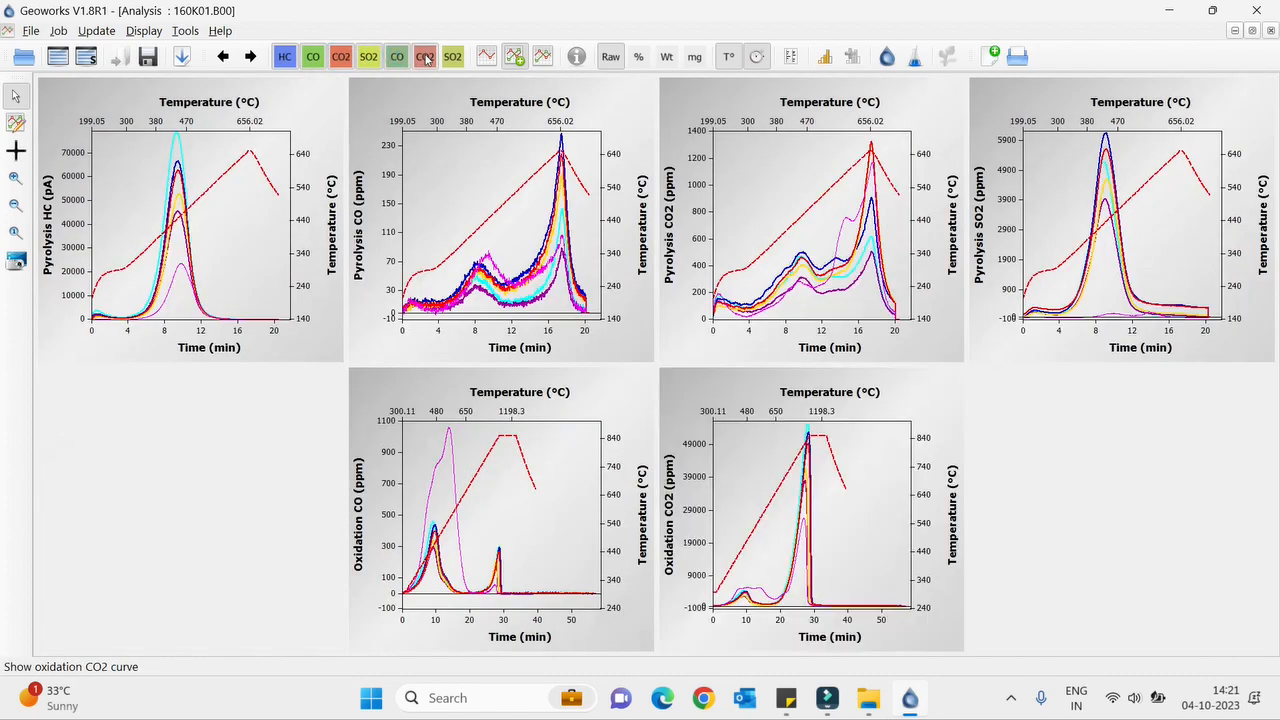
{"action": "left_click", "coordinate": [453, 56]}
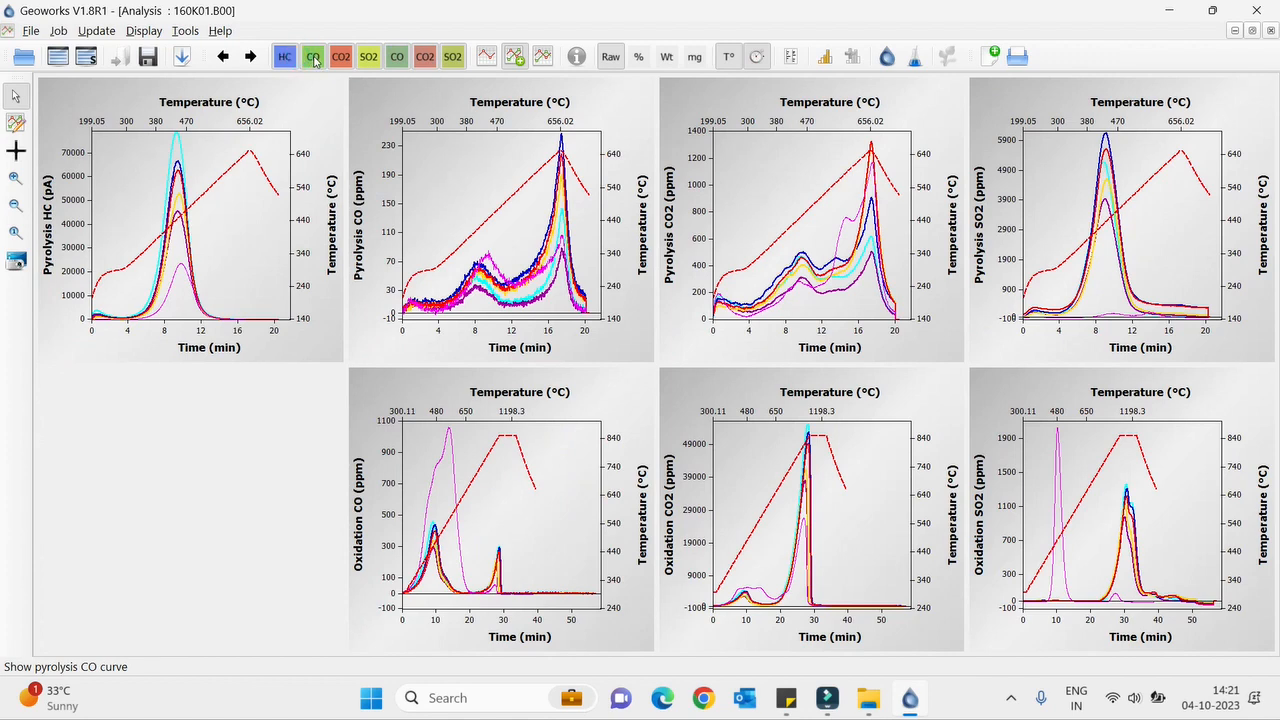
{"action": "left_click", "coordinate": [313, 58]}
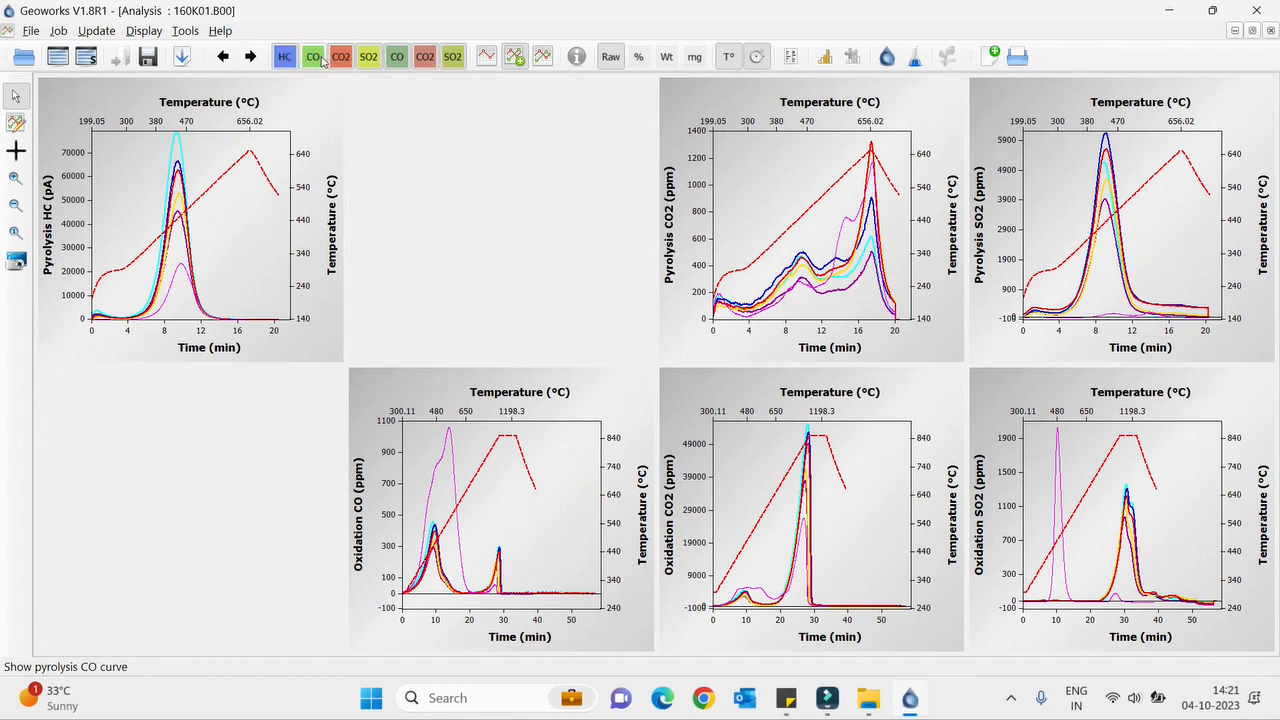
{"action": "left_click", "coordinate": [317, 60]}
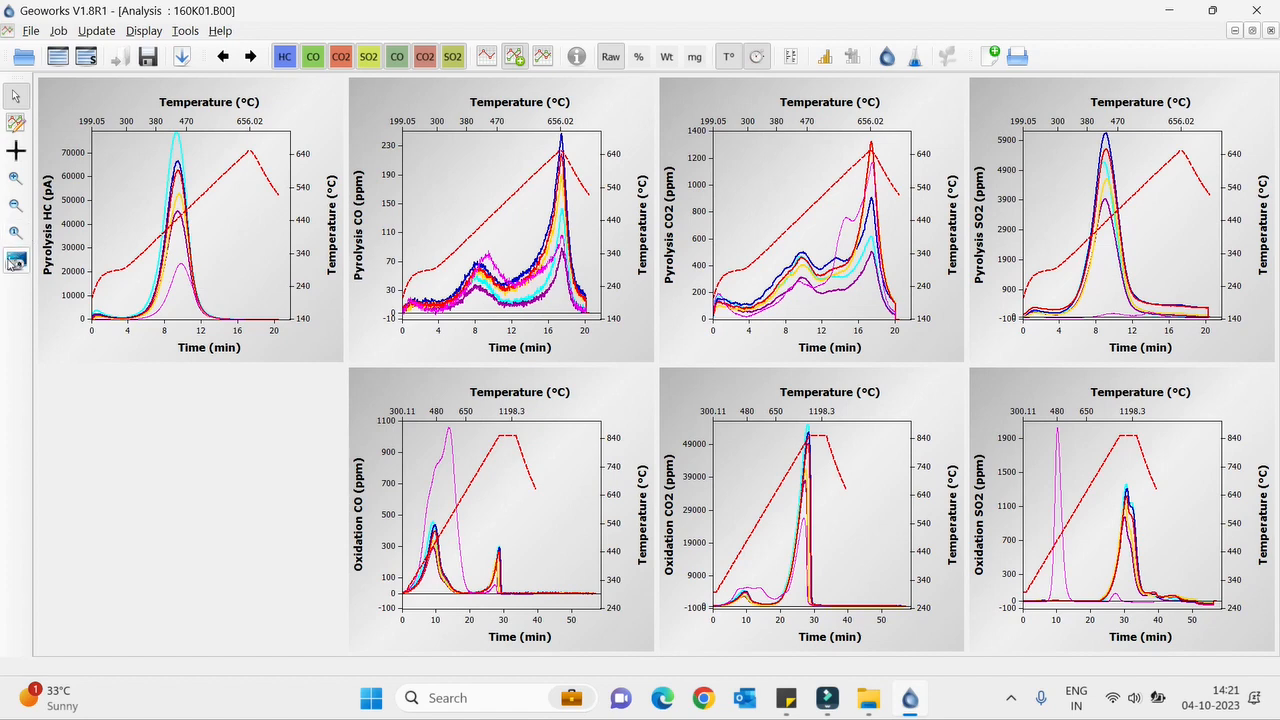
- Print the comparison graphs to a PDF file named 234 on the Desktop
{"action": "left_click", "coordinate": [31, 31]}
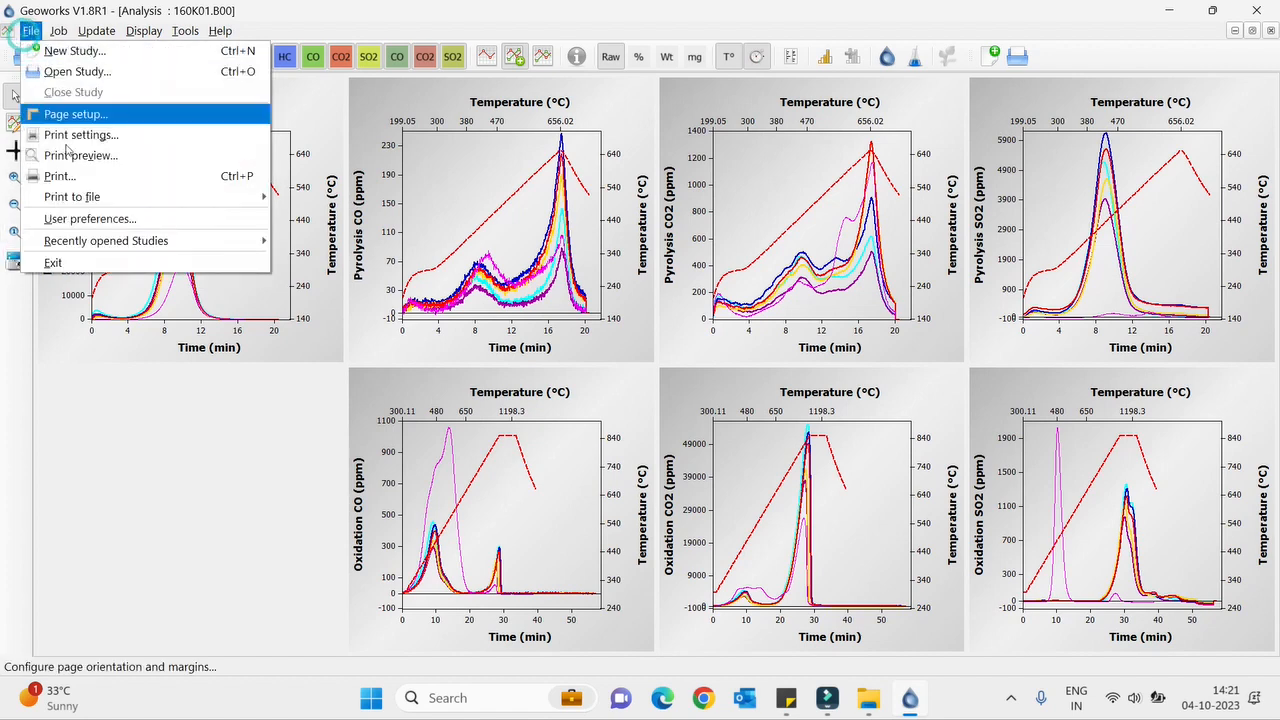
{"action": "mouse_move", "coordinate": [77, 201]}
{"action": "left_click", "coordinate": [290, 197]}
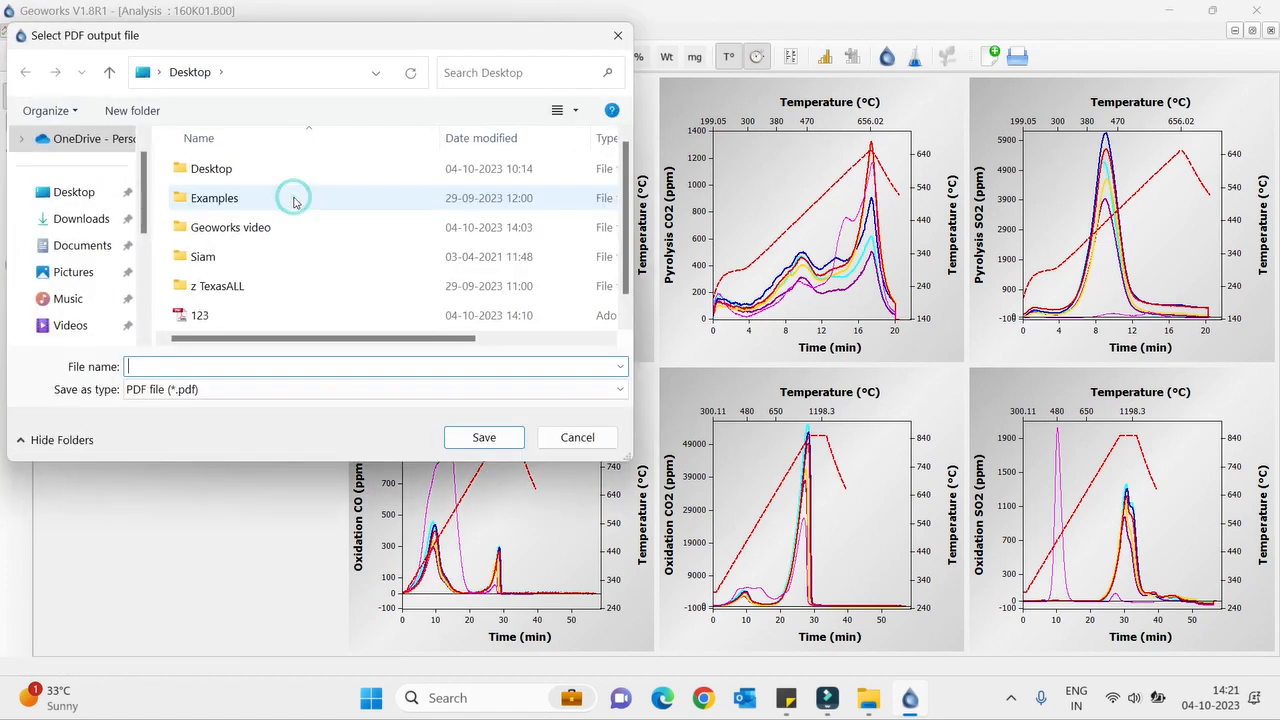
{"action": "type", "text": "23"}
{"action": "key", "text": "Return"}
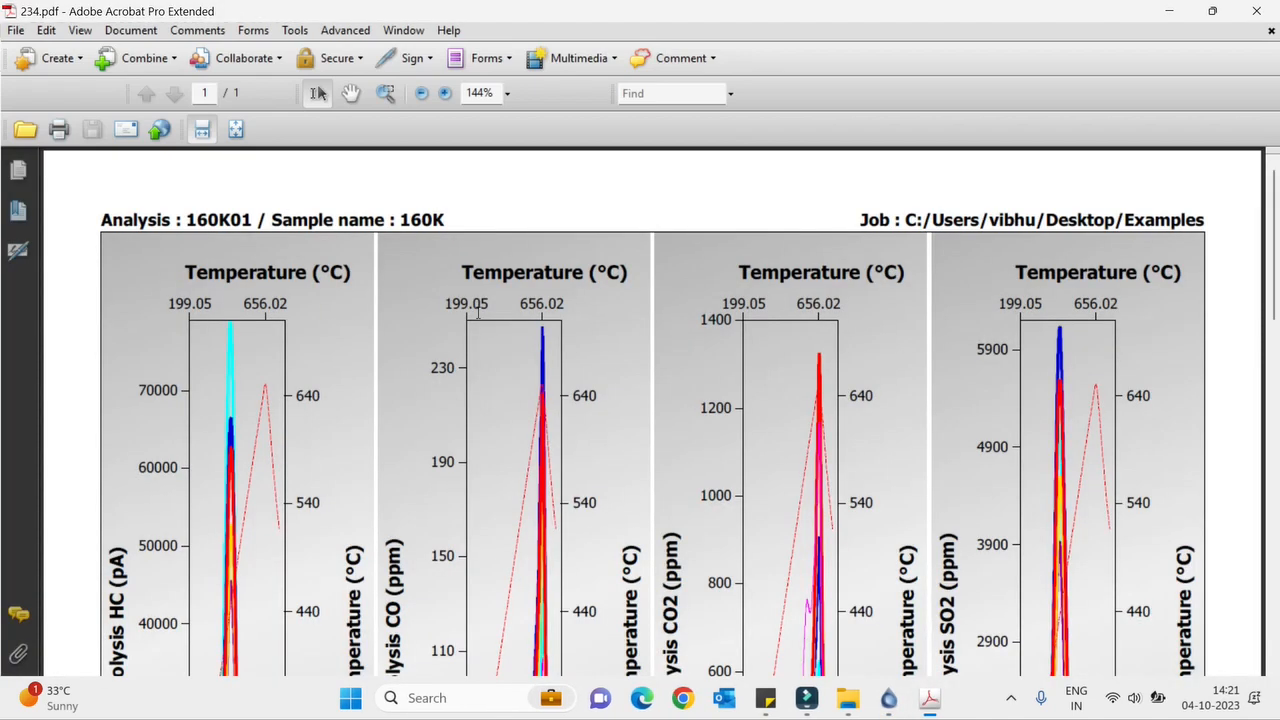
- Look through the exported 234.pdf to its end, and close both it and the 160K01 analysis window
{"action": "scroll", "coordinate": [478, 313], "scroll_direction": "down", "scroll_amount": 15}
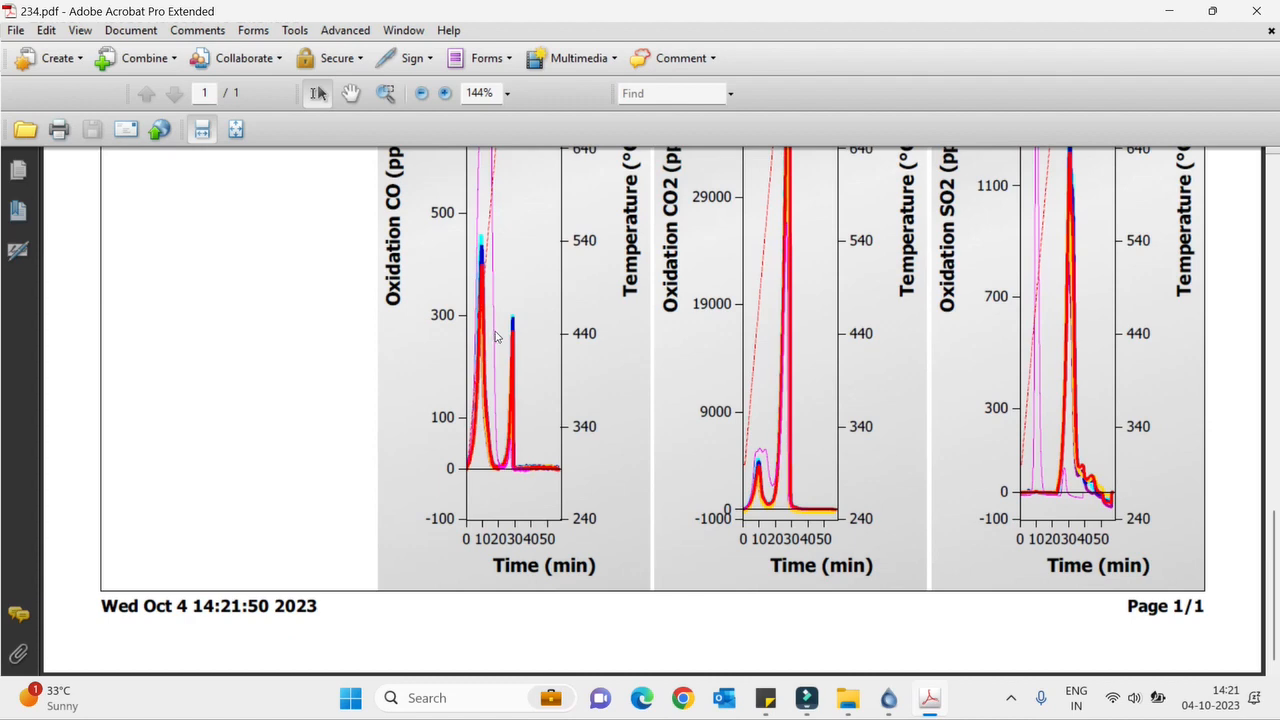
{"action": "left_click", "coordinate": [1256, 11]}
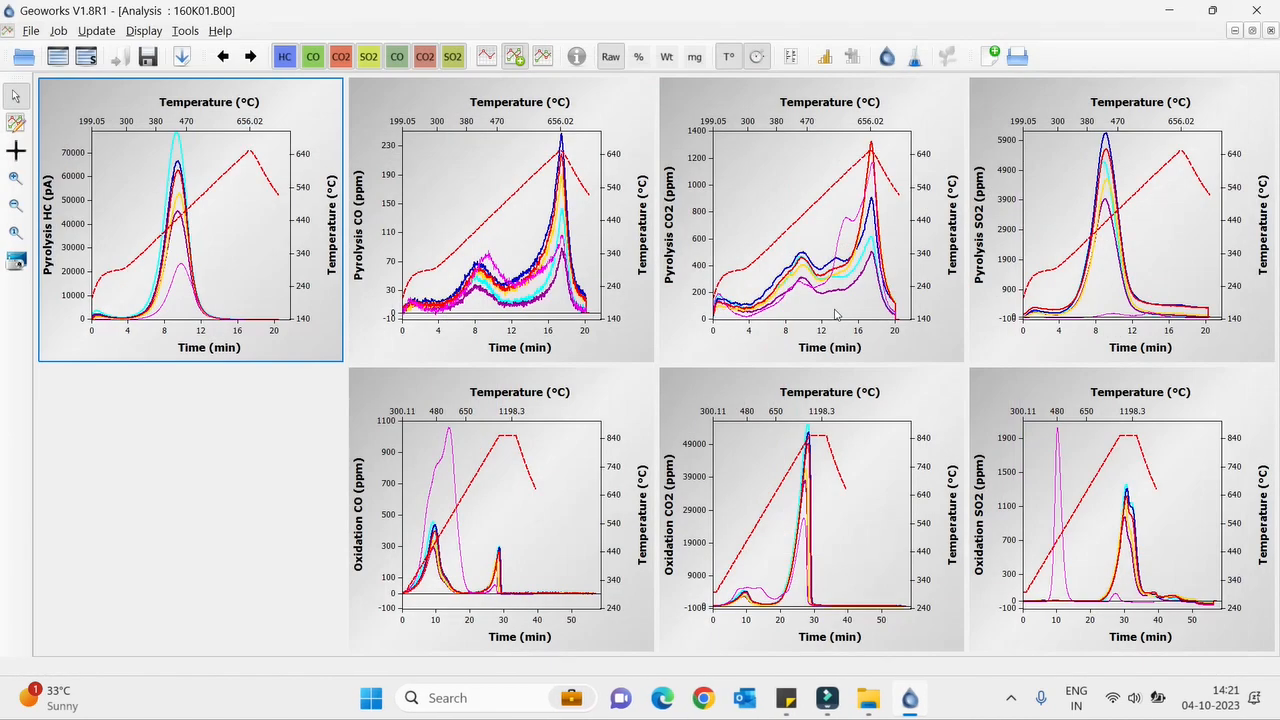
{"action": "left_click", "coordinate": [1269, 33]}
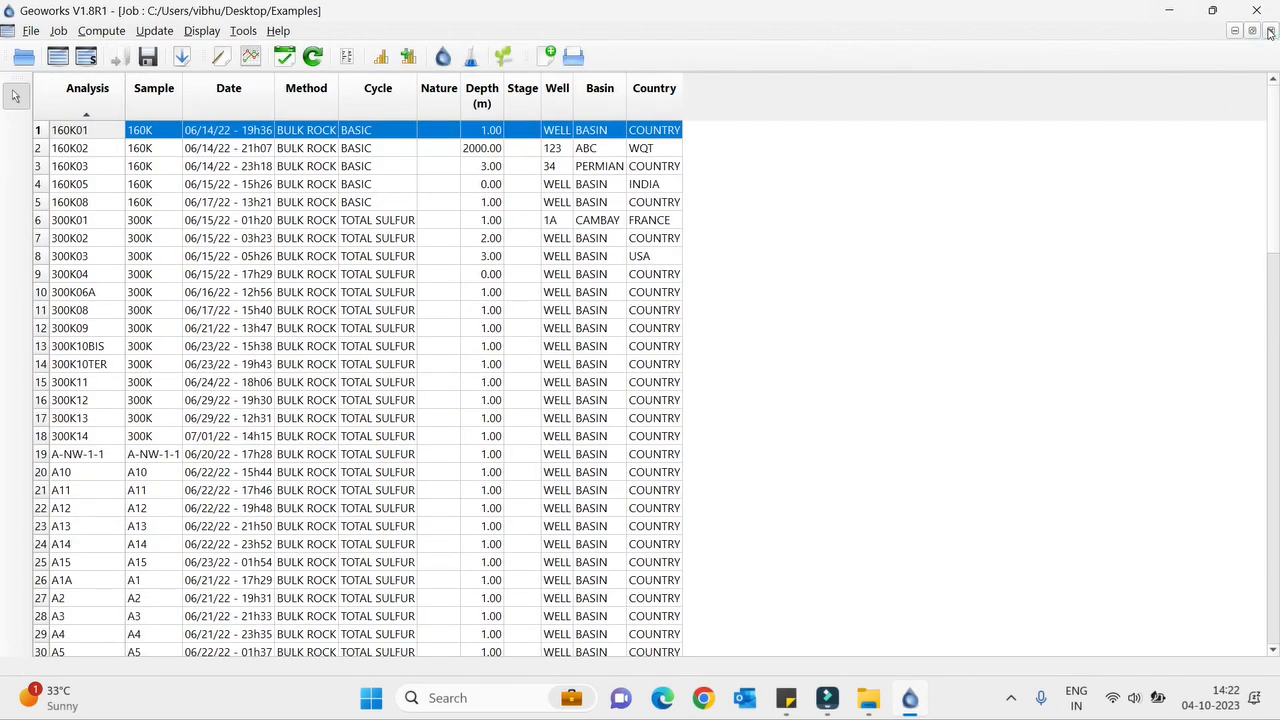